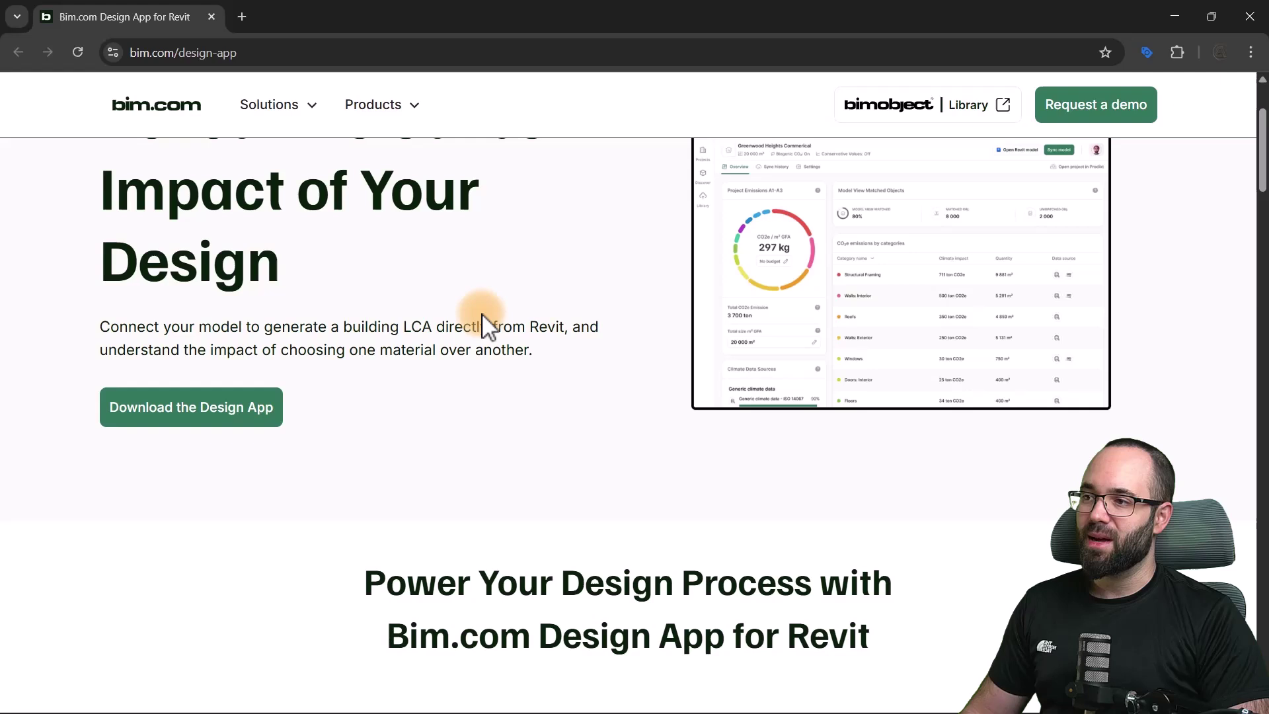
- Read the bim.com Design App page in Chrome, then minimize the browser to return to Revit
scroll(454, 291, "up", 3)
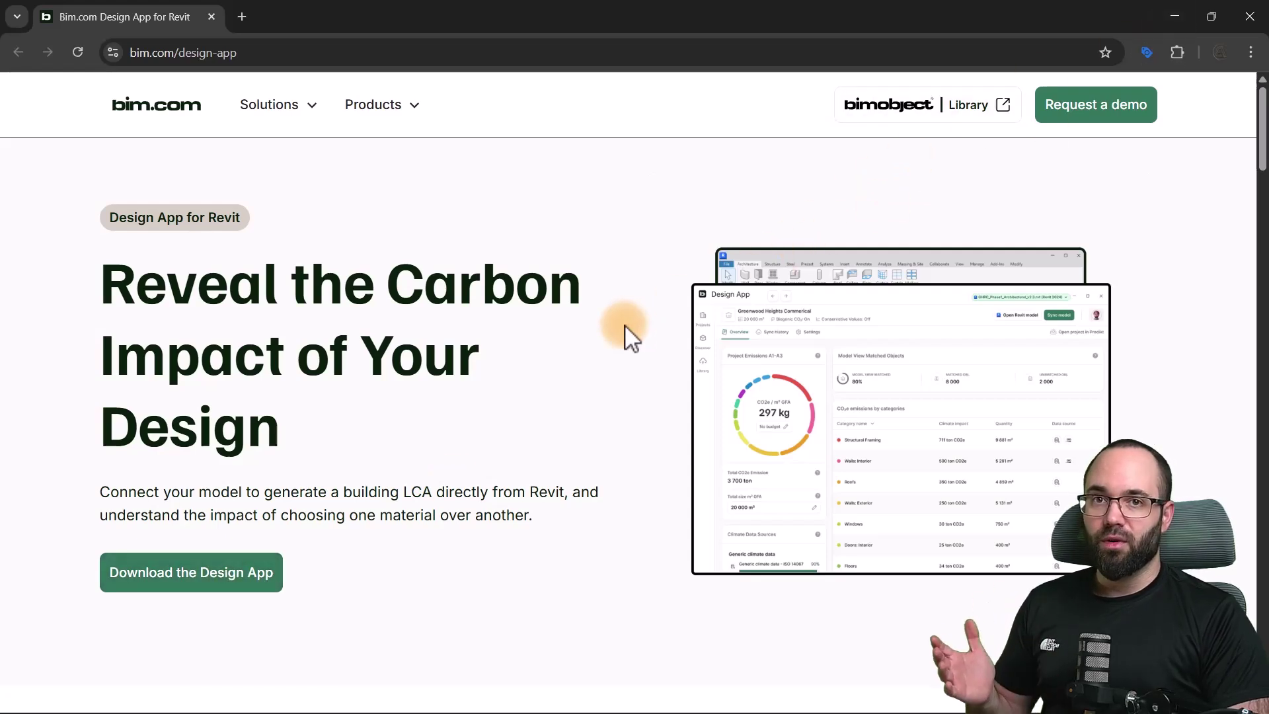
left_click(1175, 16)
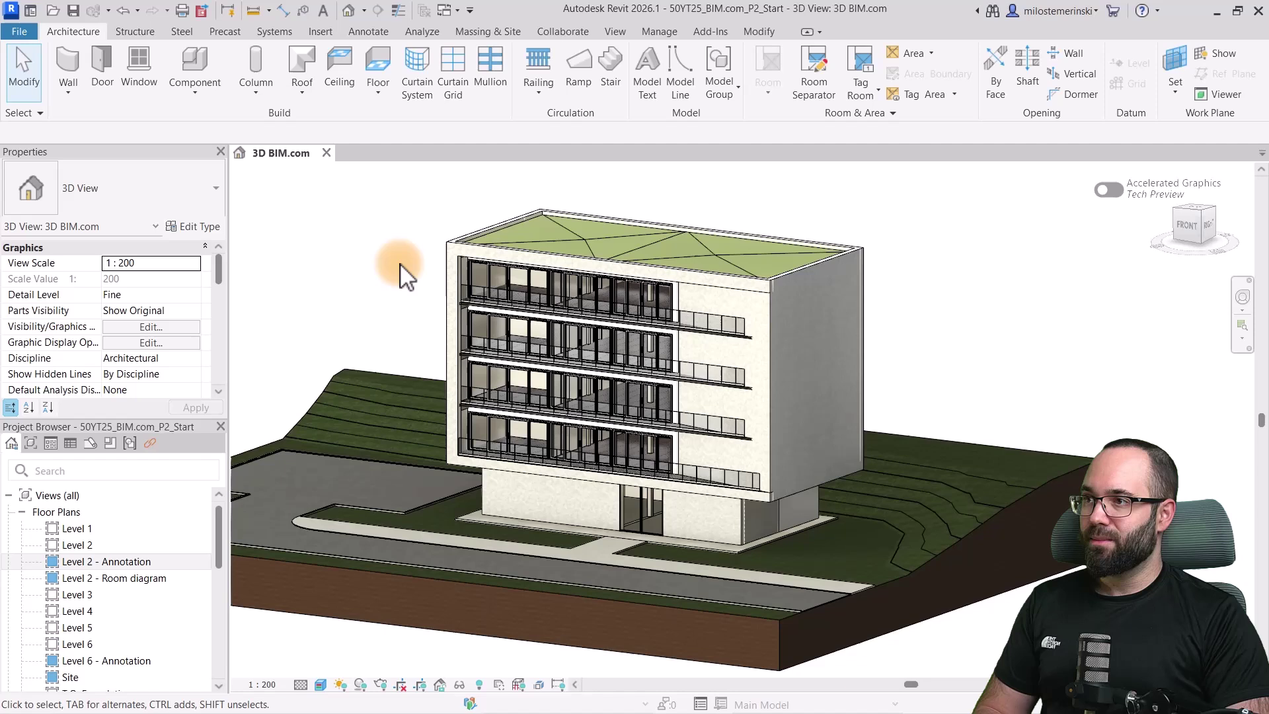
- Launch the Bim.com Design App from the Add-Ins tab and reposition its window
left_click(712, 32)
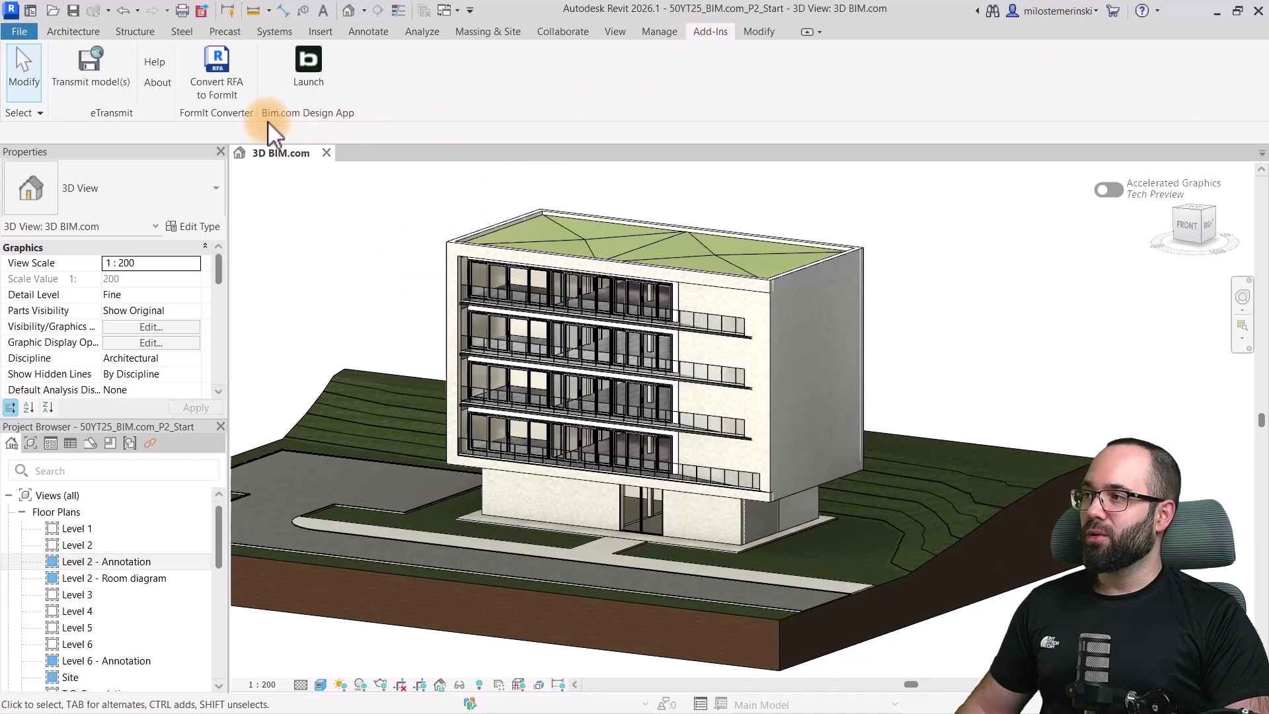
left_click(309, 82)
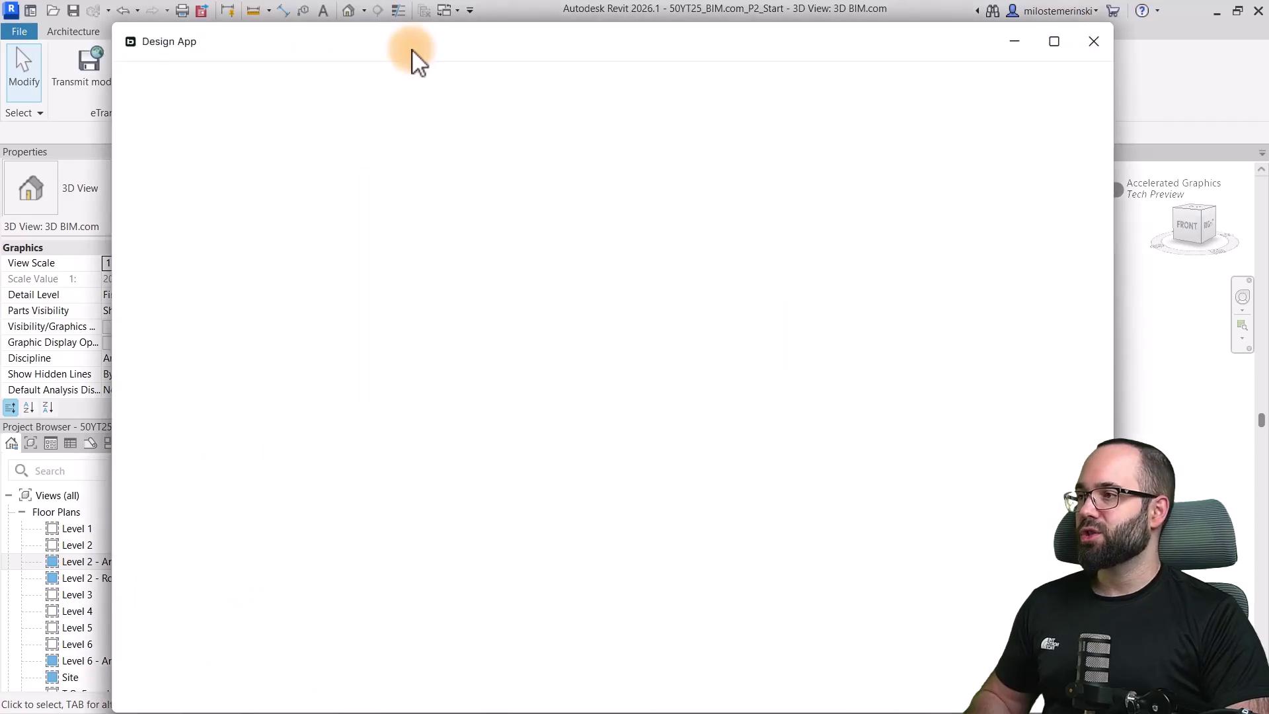
left_click_drag(421, 20, 447, 61)
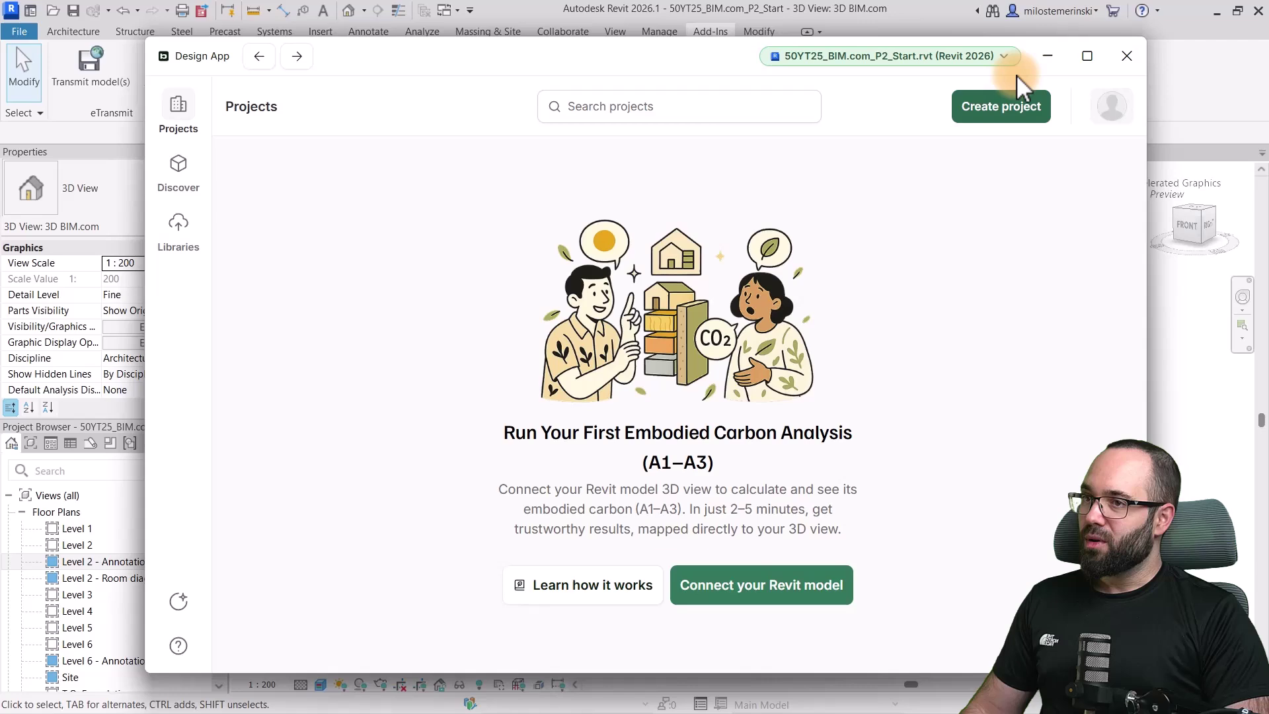
- Minimize the Design App and pan the 3D BIM.com view to frame the building and site
left_click(1048, 57)
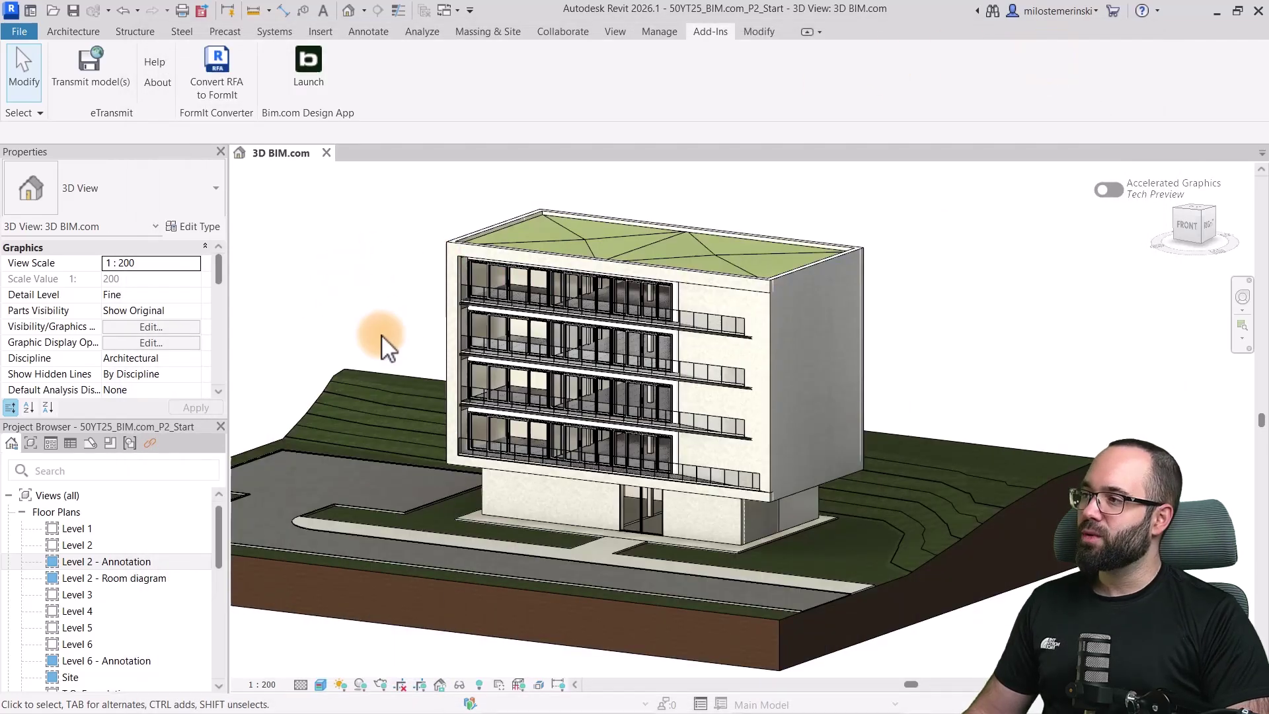
middle_click_drag(381, 337, 417, 354)
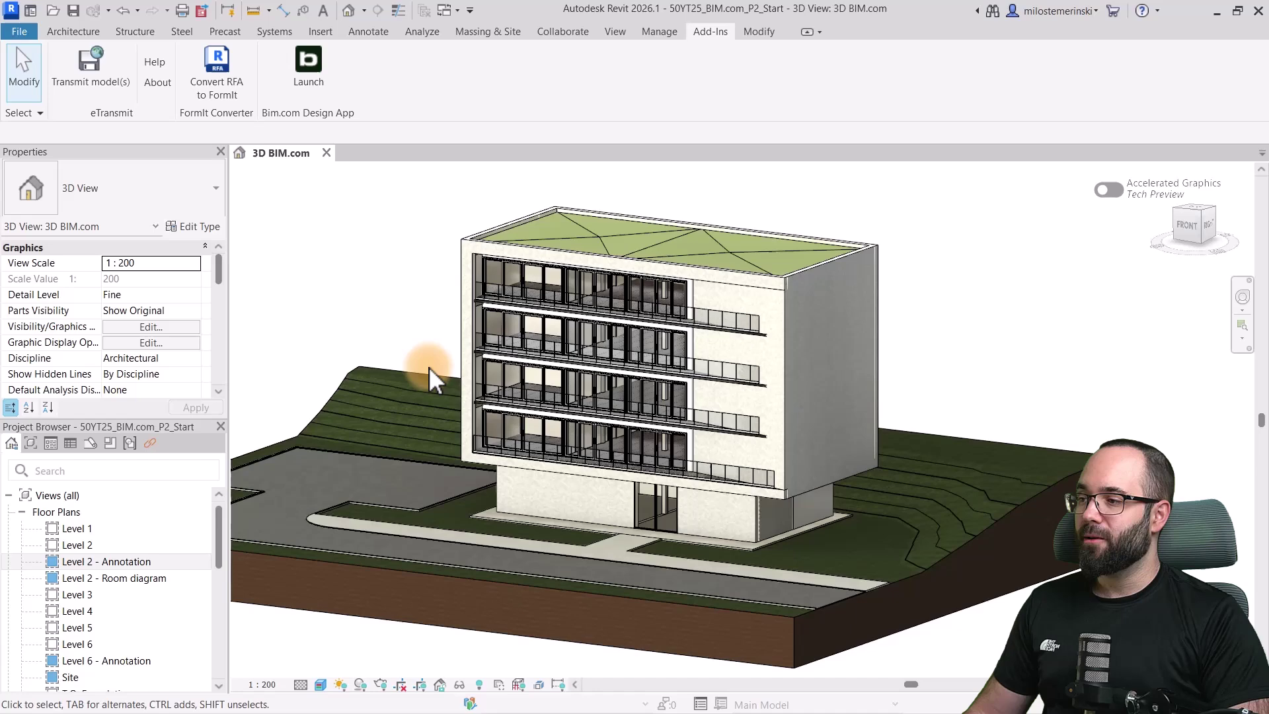
scroll(93, 615, "down", 8)
scroll(99, 612, "up", 6)
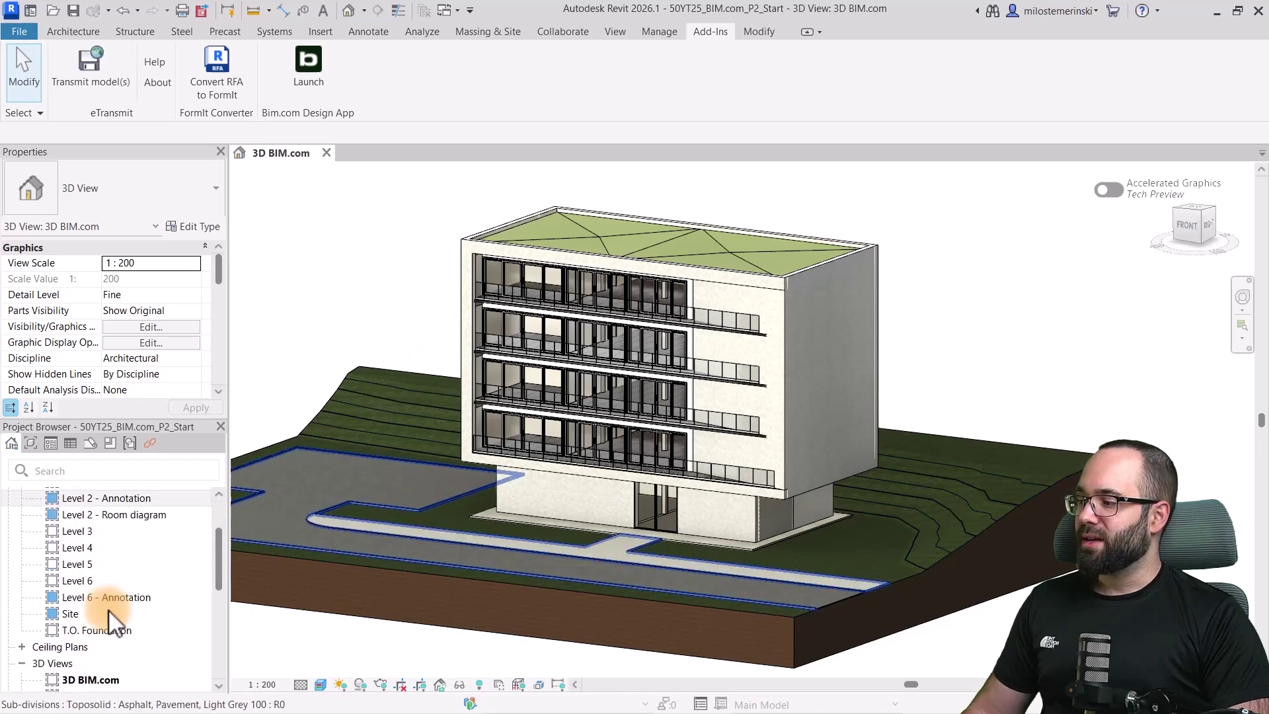
scroll(72, 605, "down", 2)
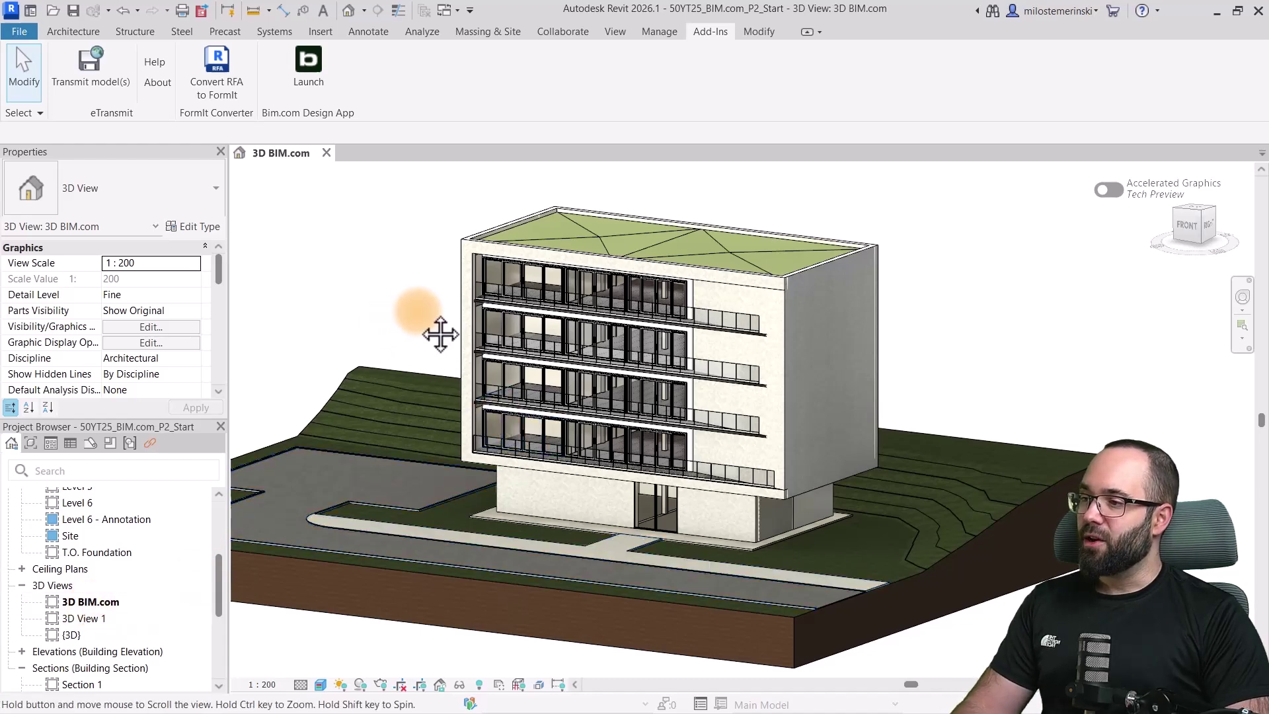
middle_click_drag(440, 335, 481, 331)
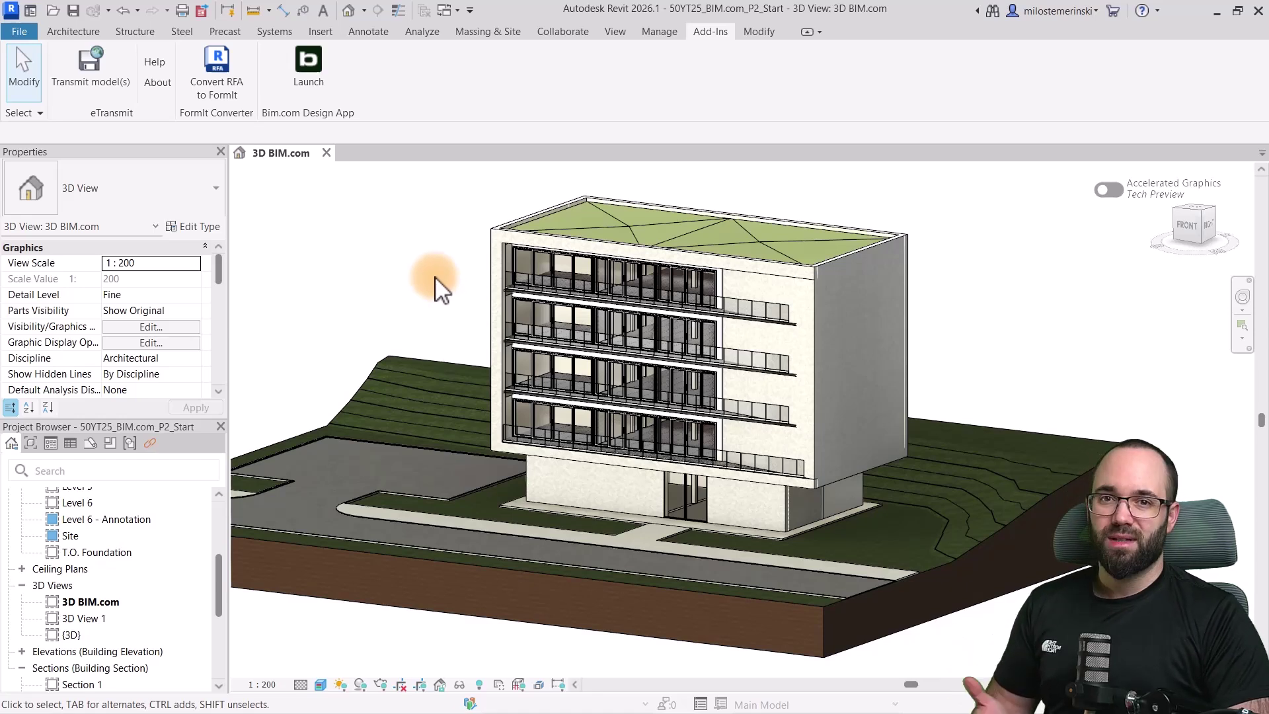
- Crossing-select the toposolids and pads around the building and hide them in the view
left_click_drag(435, 300, 349, 641)
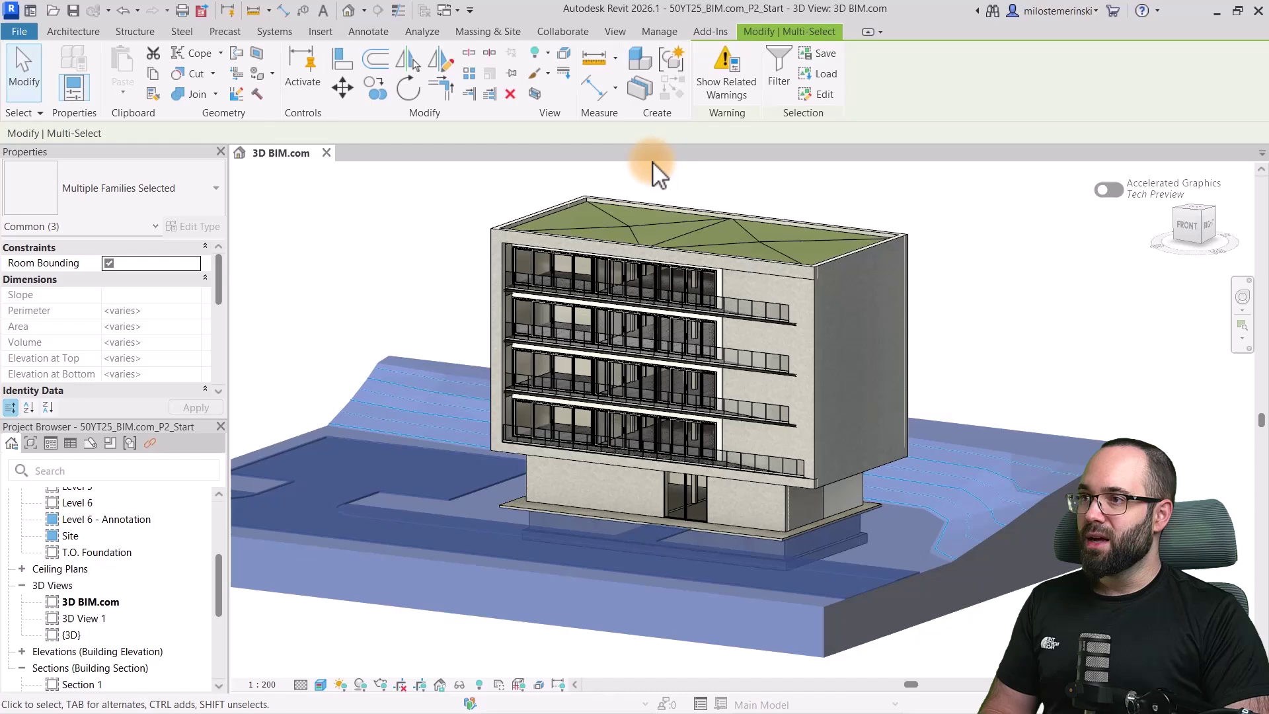
left_click(545, 57)
left_click(552, 82)
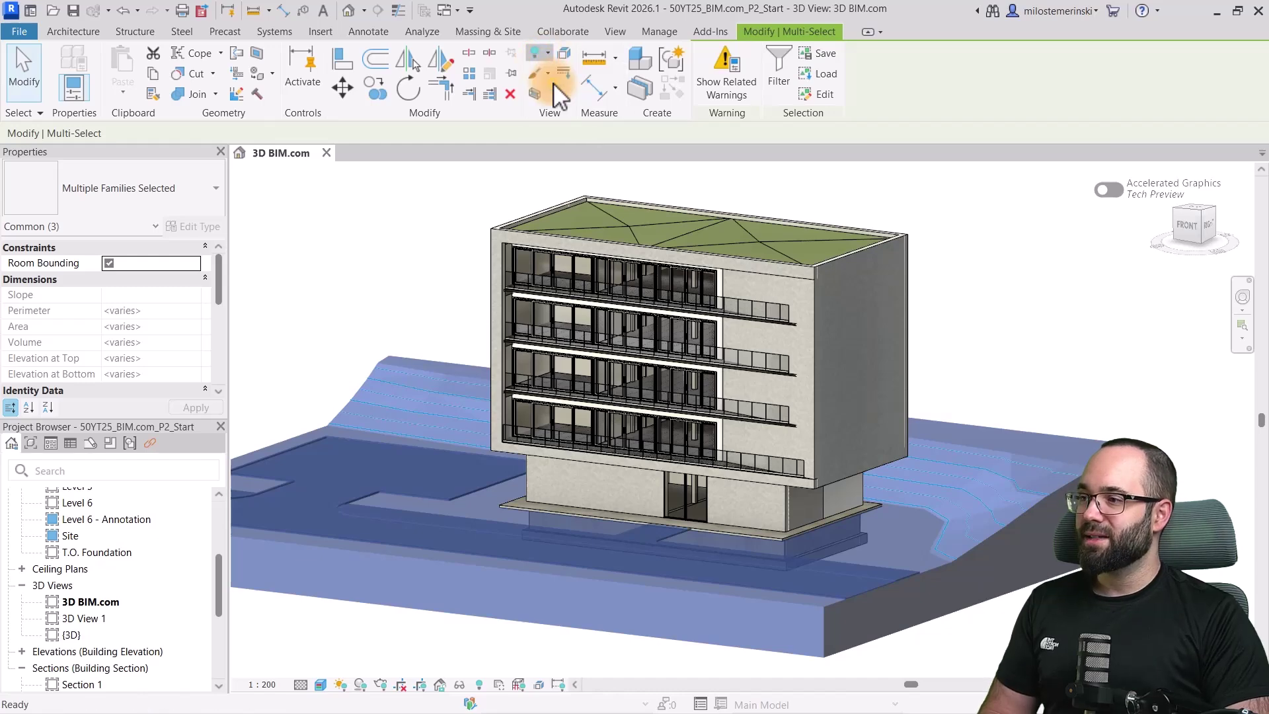
middle_click_drag(422, 316, 323, 421)
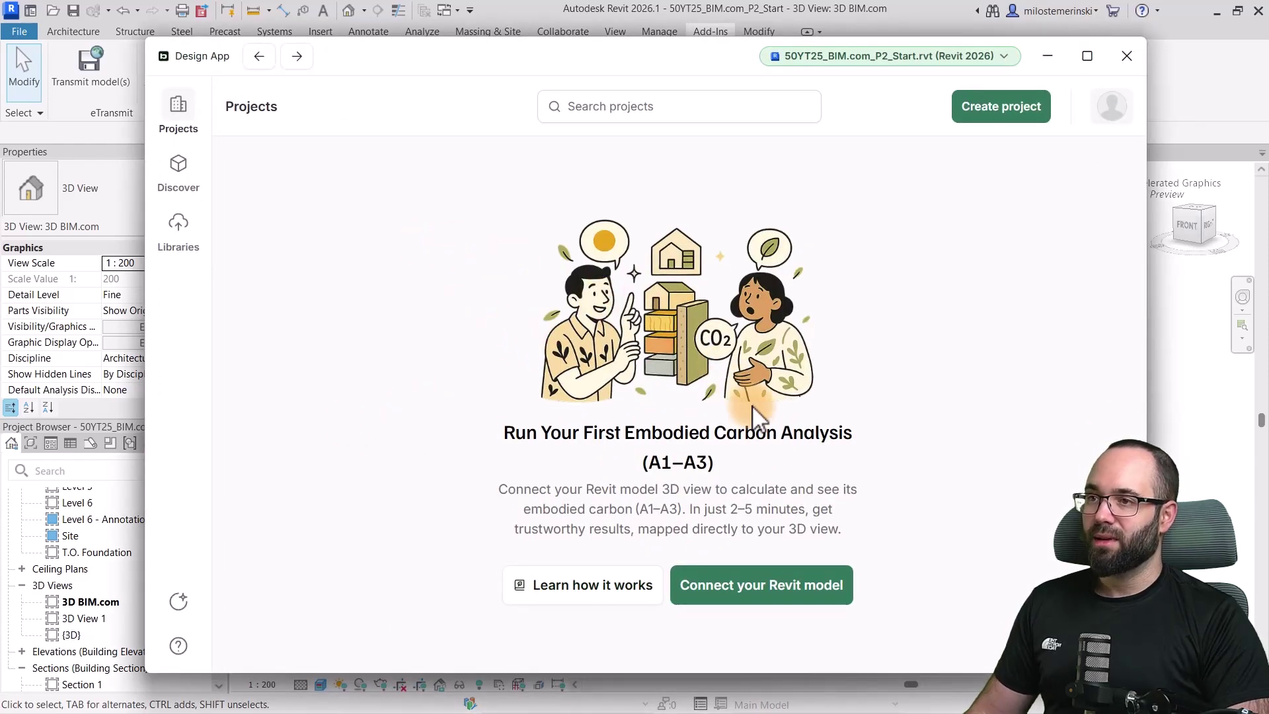
- Create Design App project 'Test Project' at 1100 m² GFA and start its carbon calculation
left_click(758, 591)
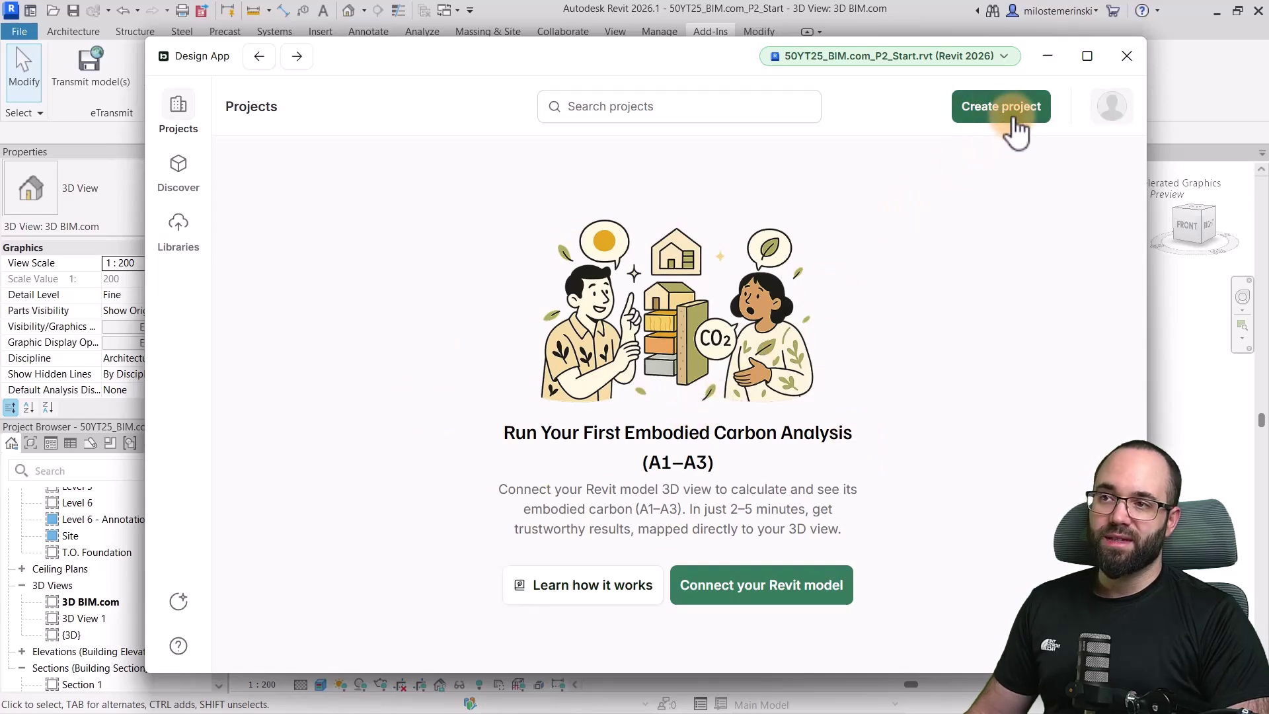
left_click(725, 605)
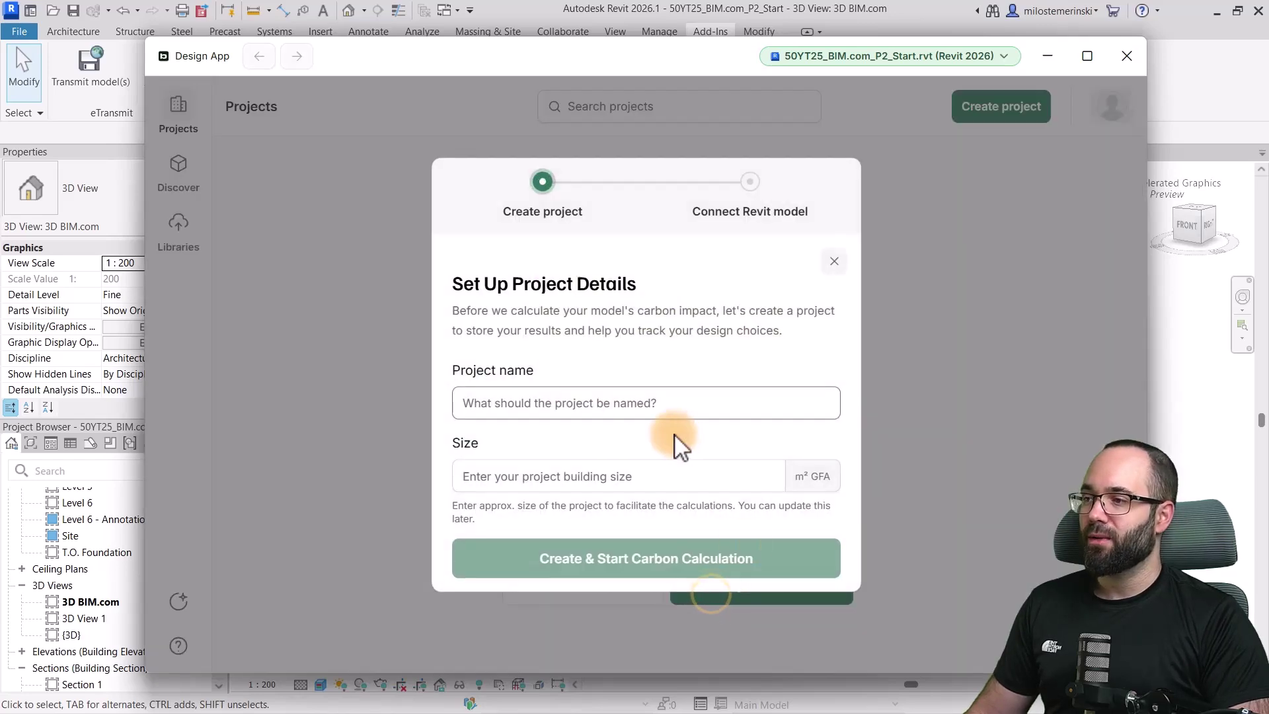
left_click(527, 405)
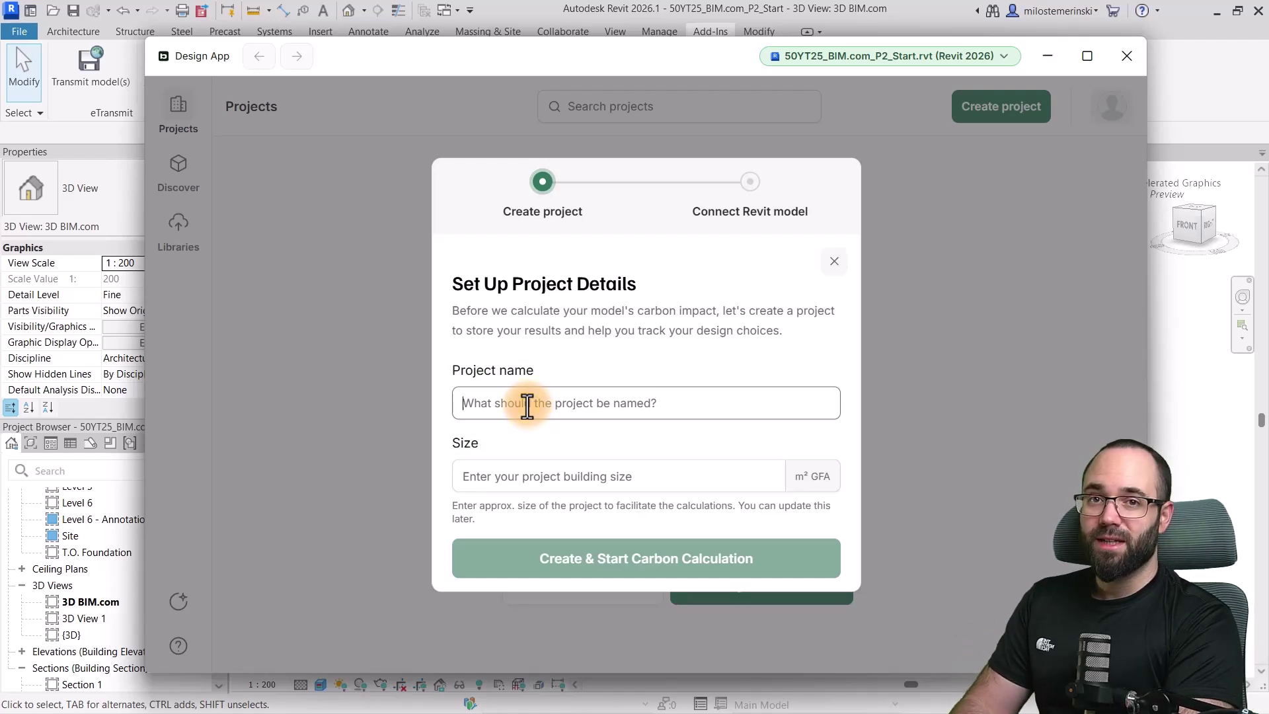
type("Test Project")
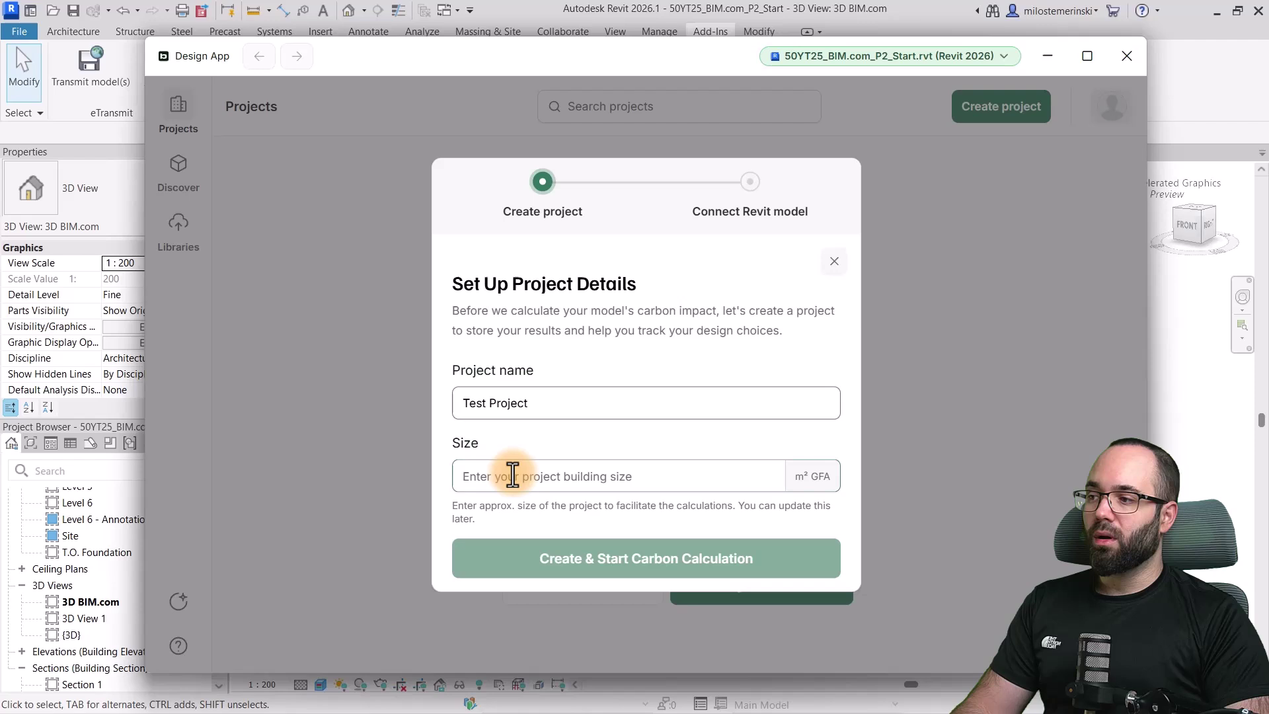
left_click(519, 476)
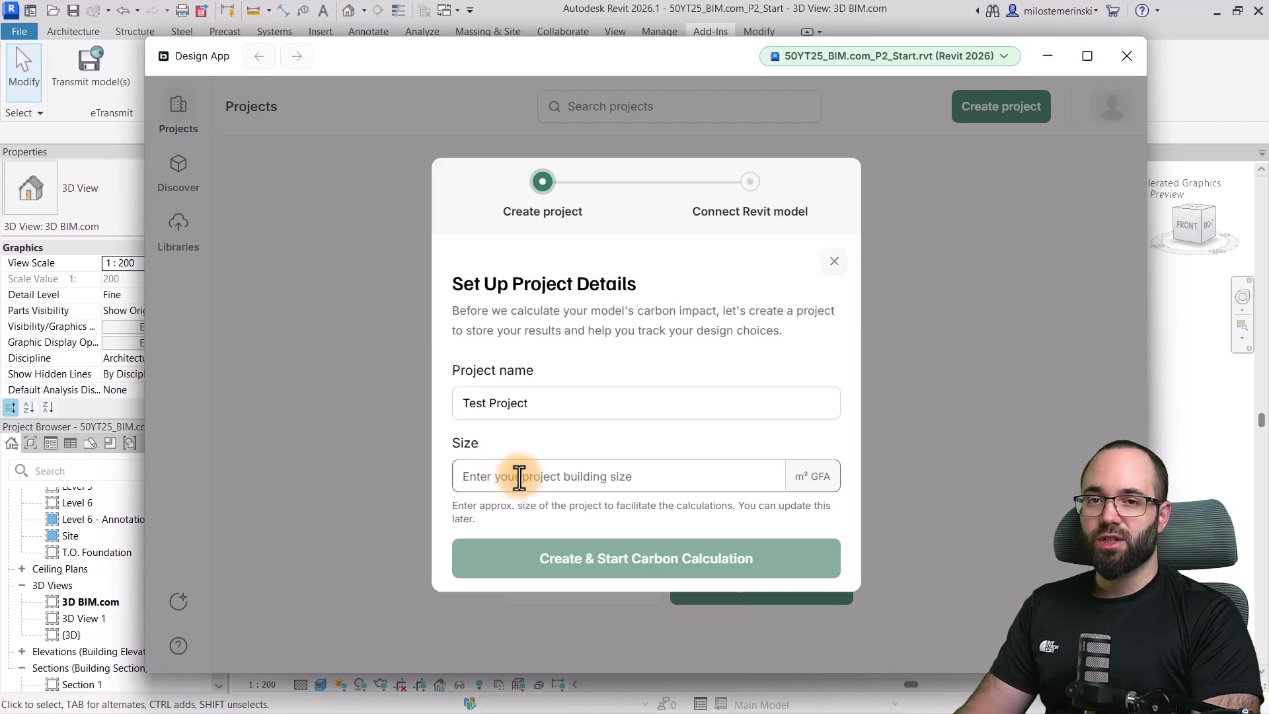
type("1100")
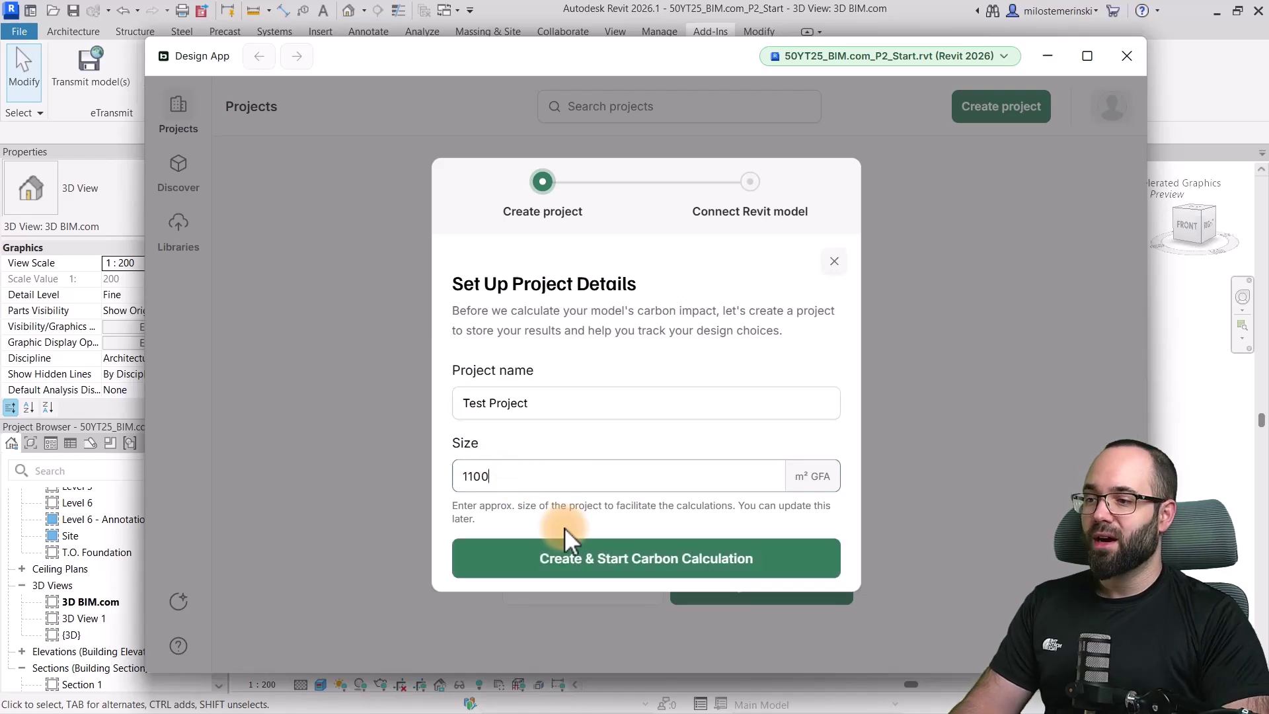
left_click(583, 561)
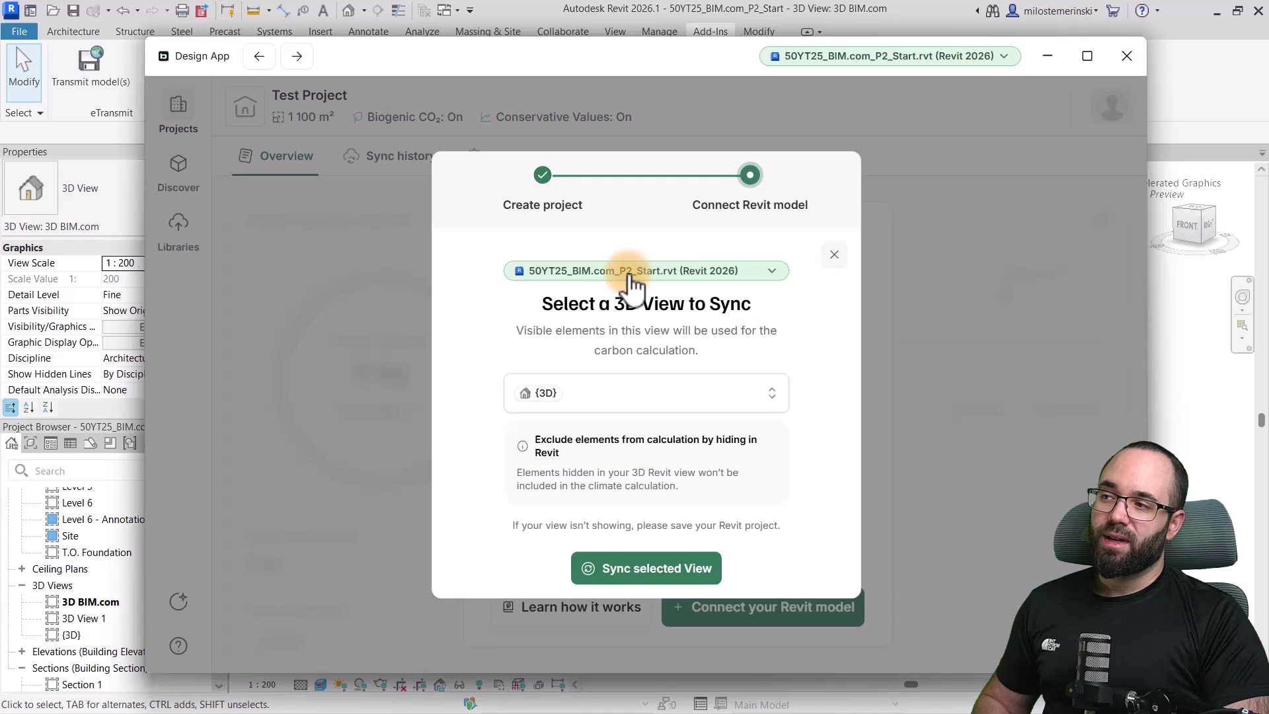
- Choose the 3D BIM.com view and sync it, yielding 441 ton total CO2e
left_click(607, 400)
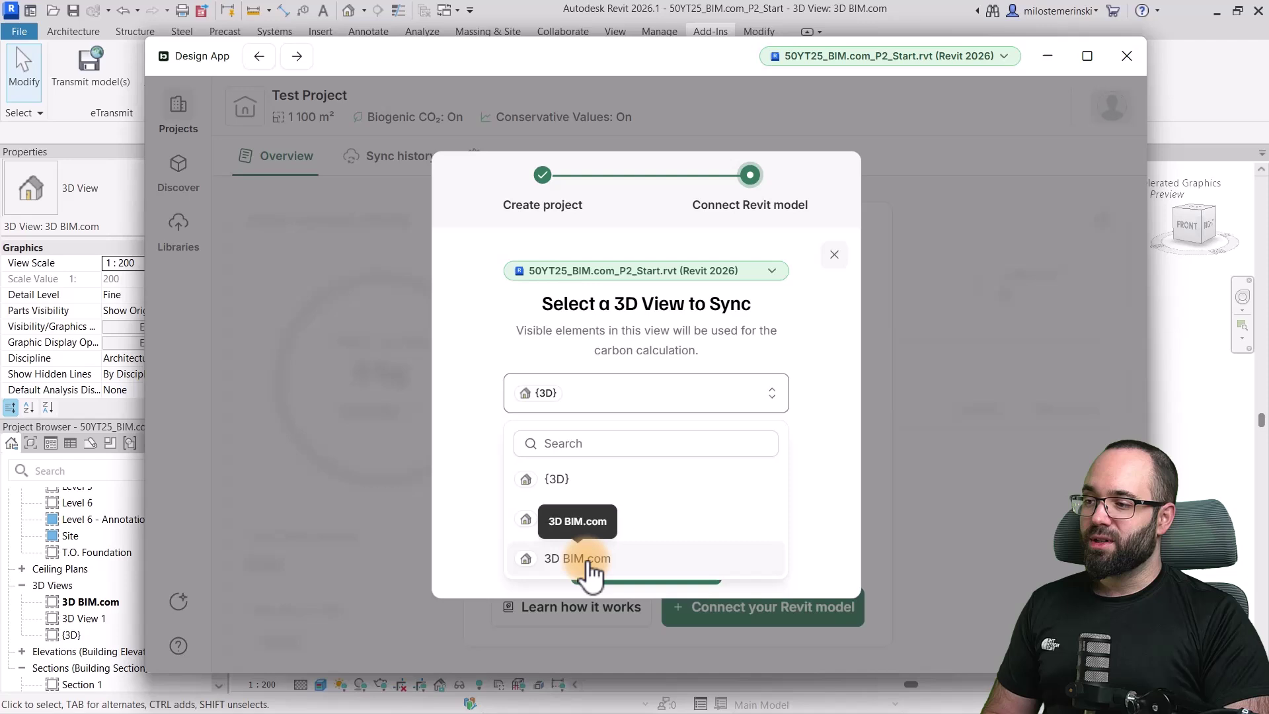
left_click(564, 562)
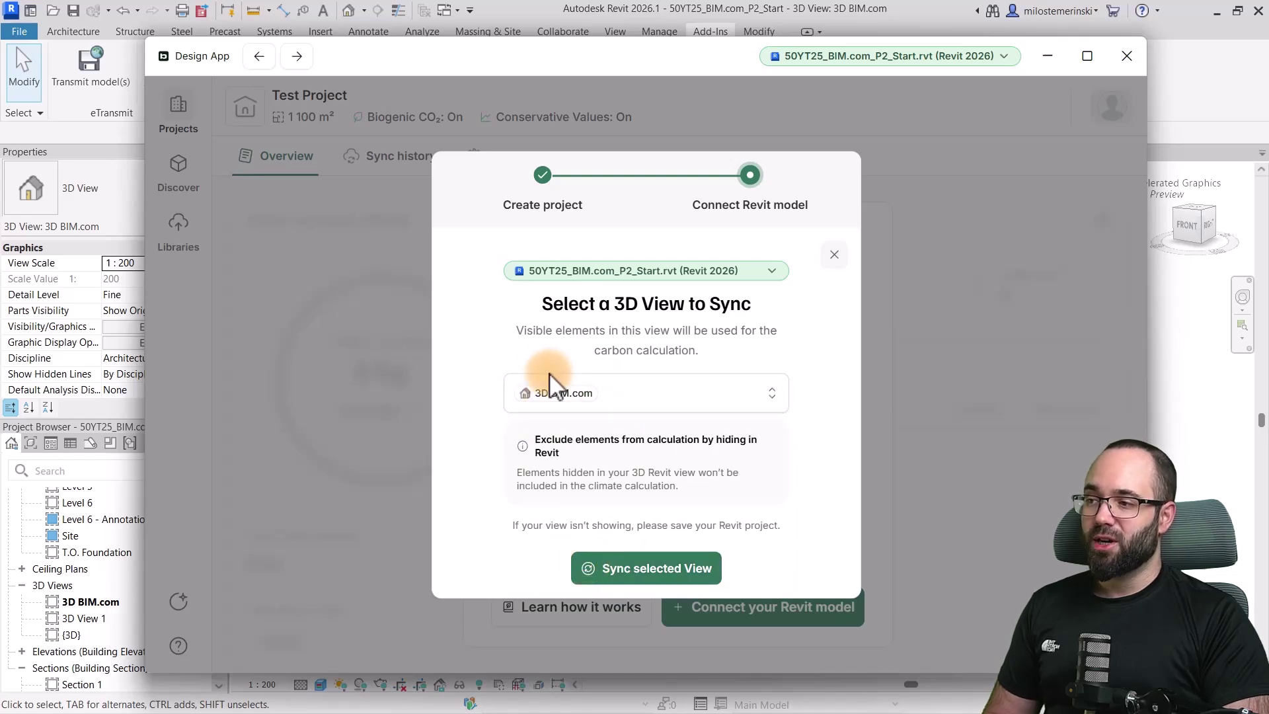
left_click(669, 566)
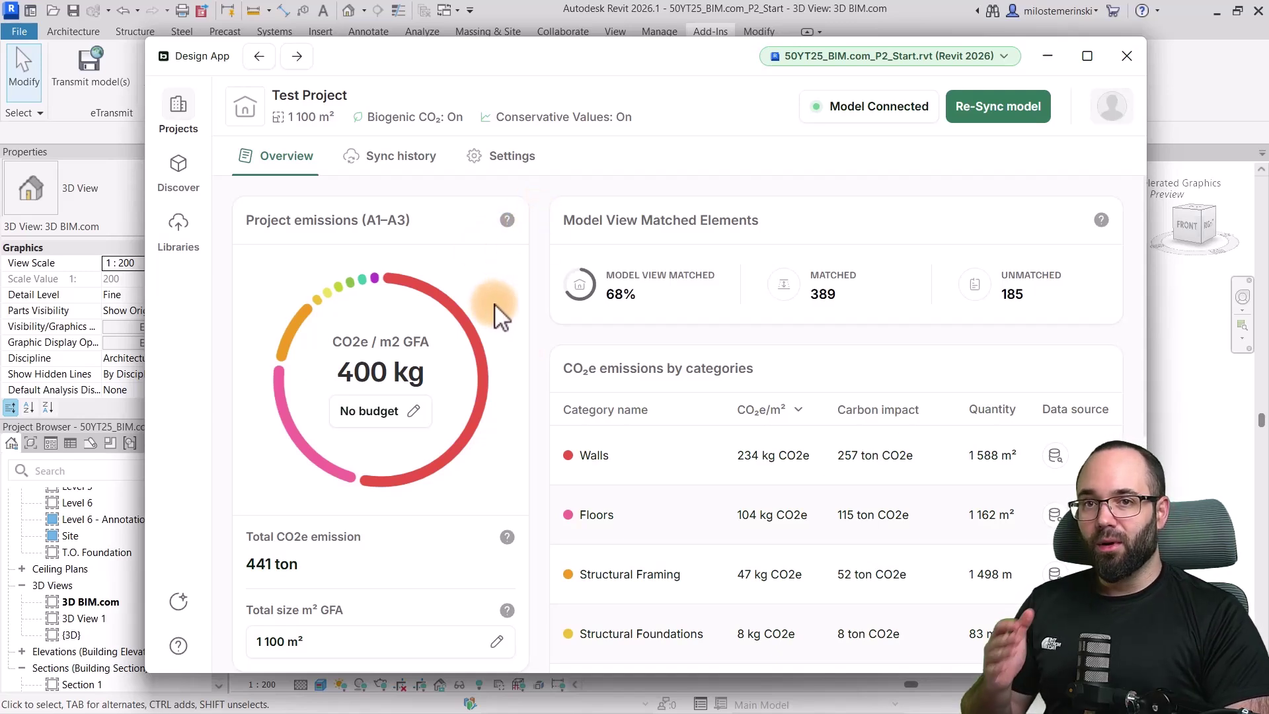
scroll(743, 334, "down", 3)
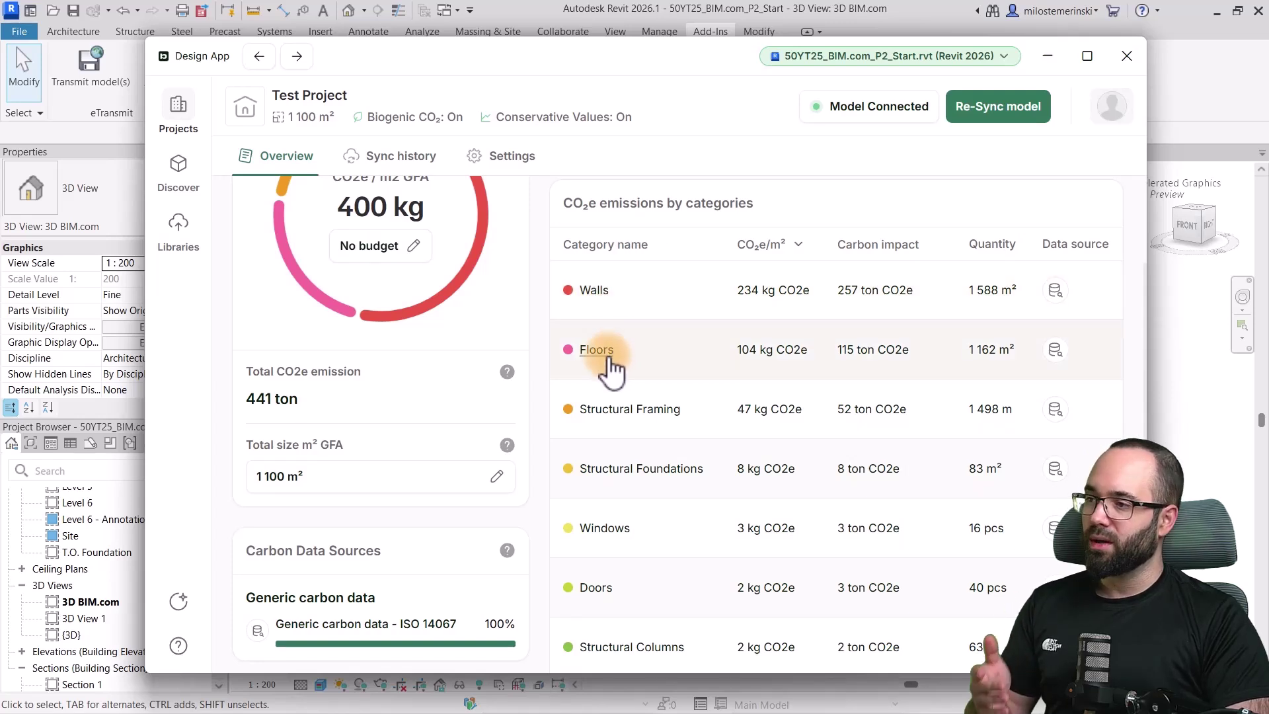
scroll(612, 357, "down", 2)
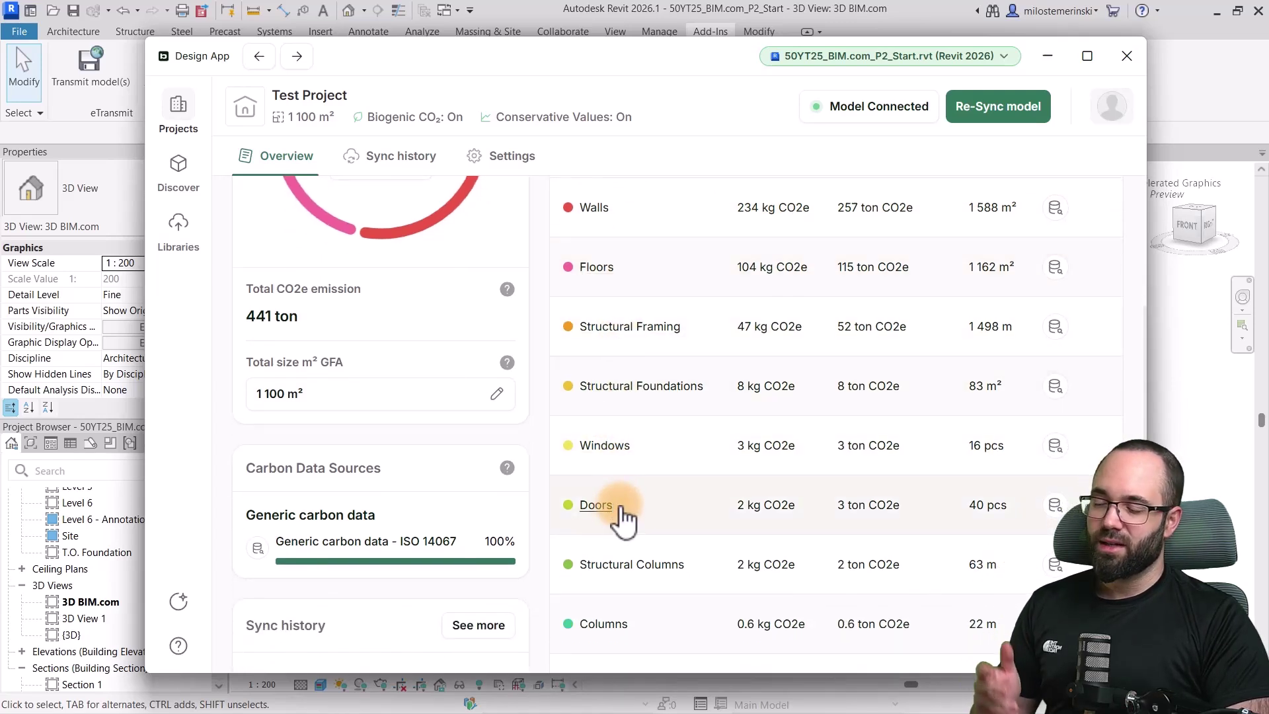
scroll(628, 518, "up", 2)
scroll(625, 518, "down", 4)
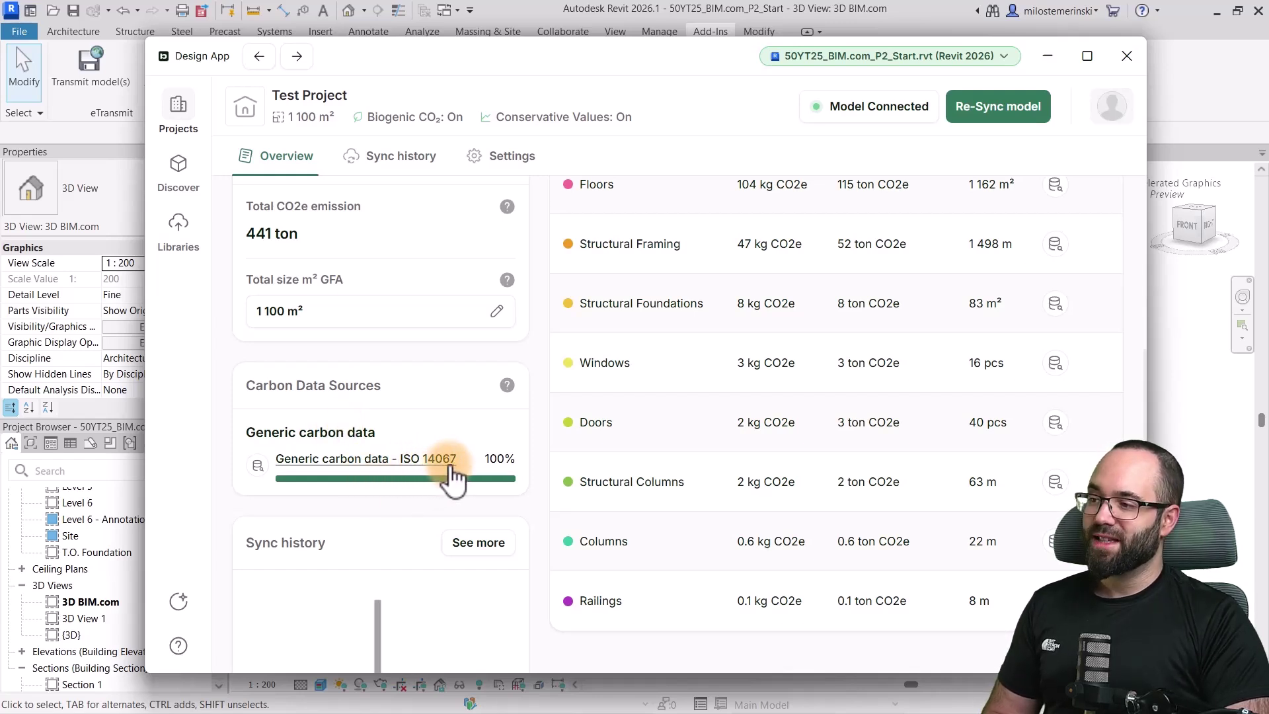
scroll(414, 439, "down", 1)
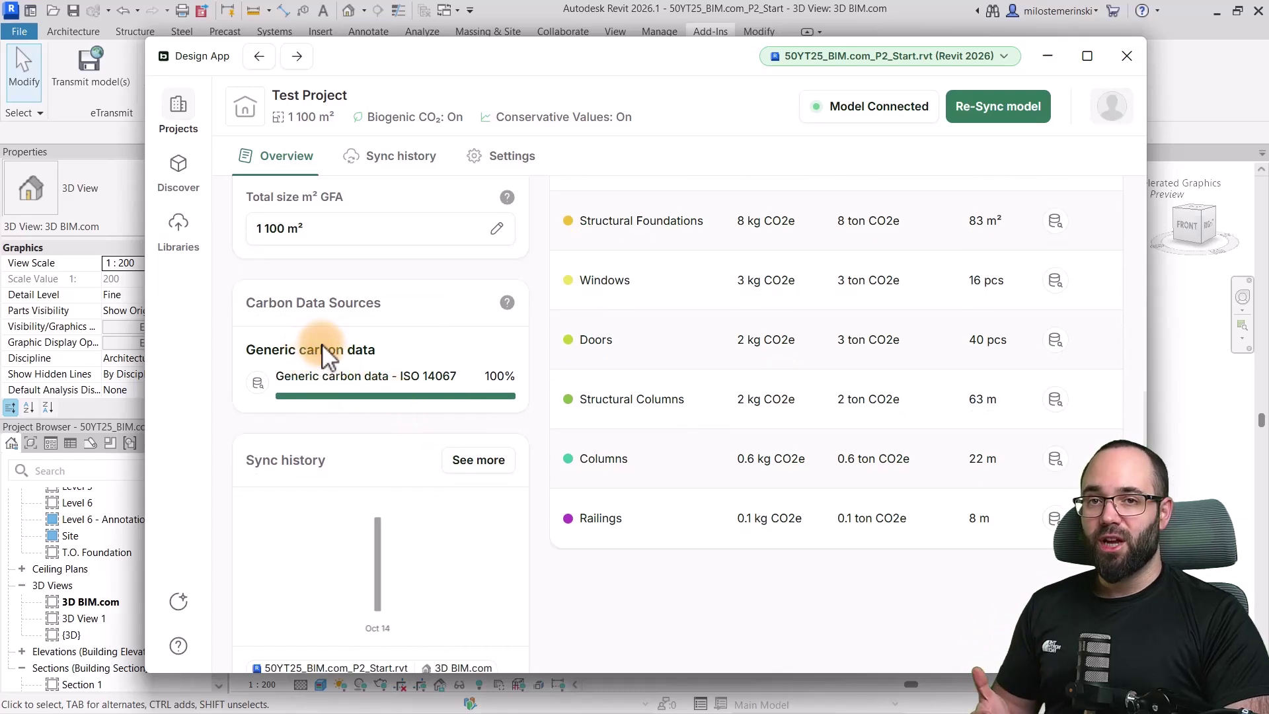
scroll(321, 357, "up", 2)
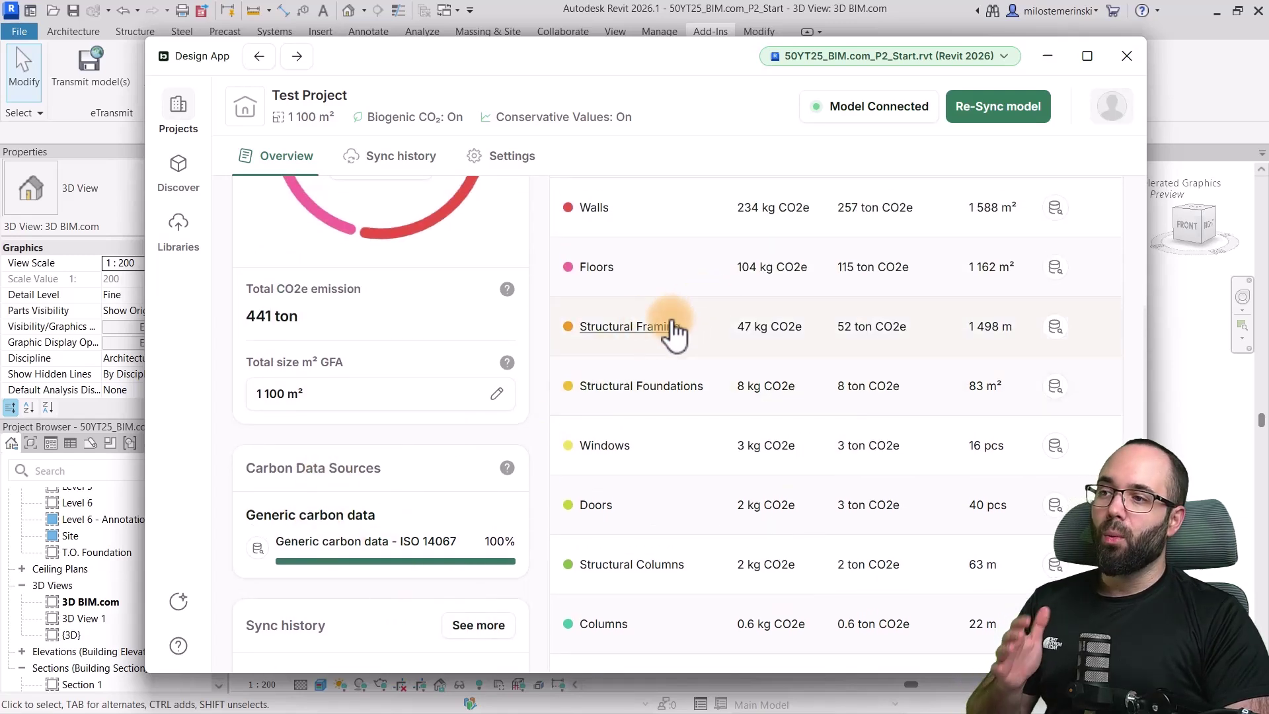
scroll(640, 445, "up", 3)
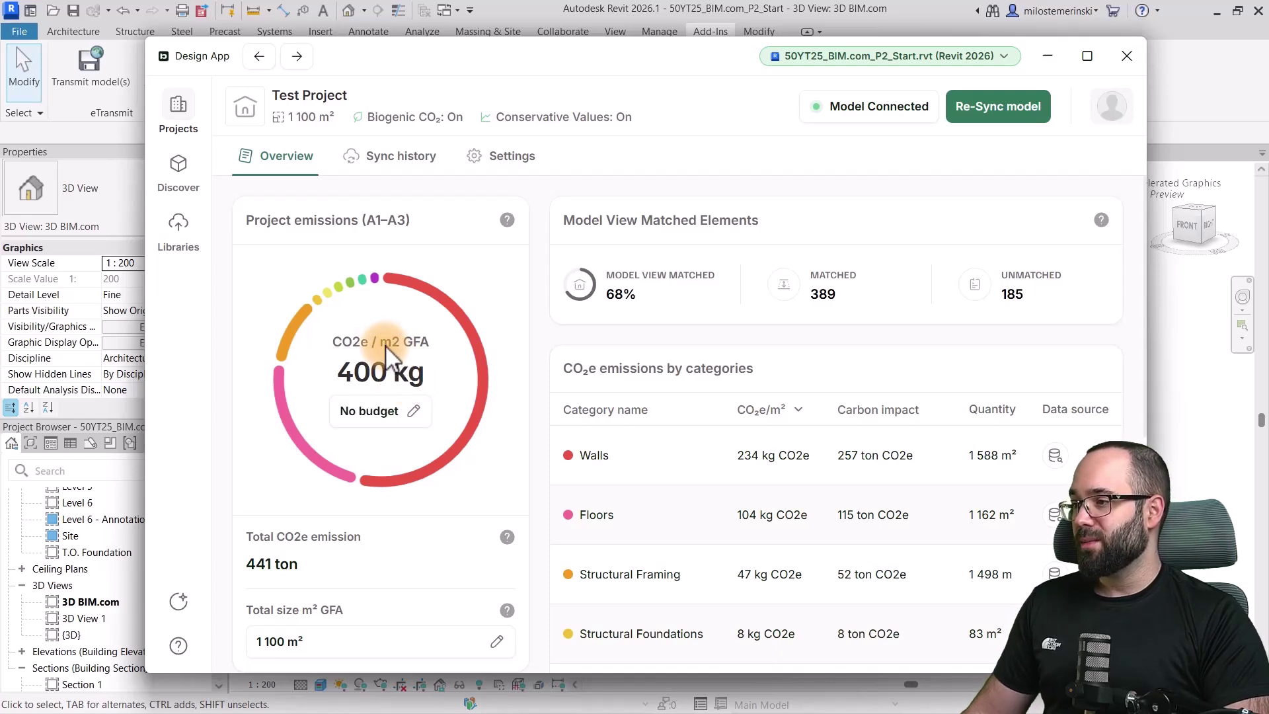
scroll(717, 316, "down", 1)
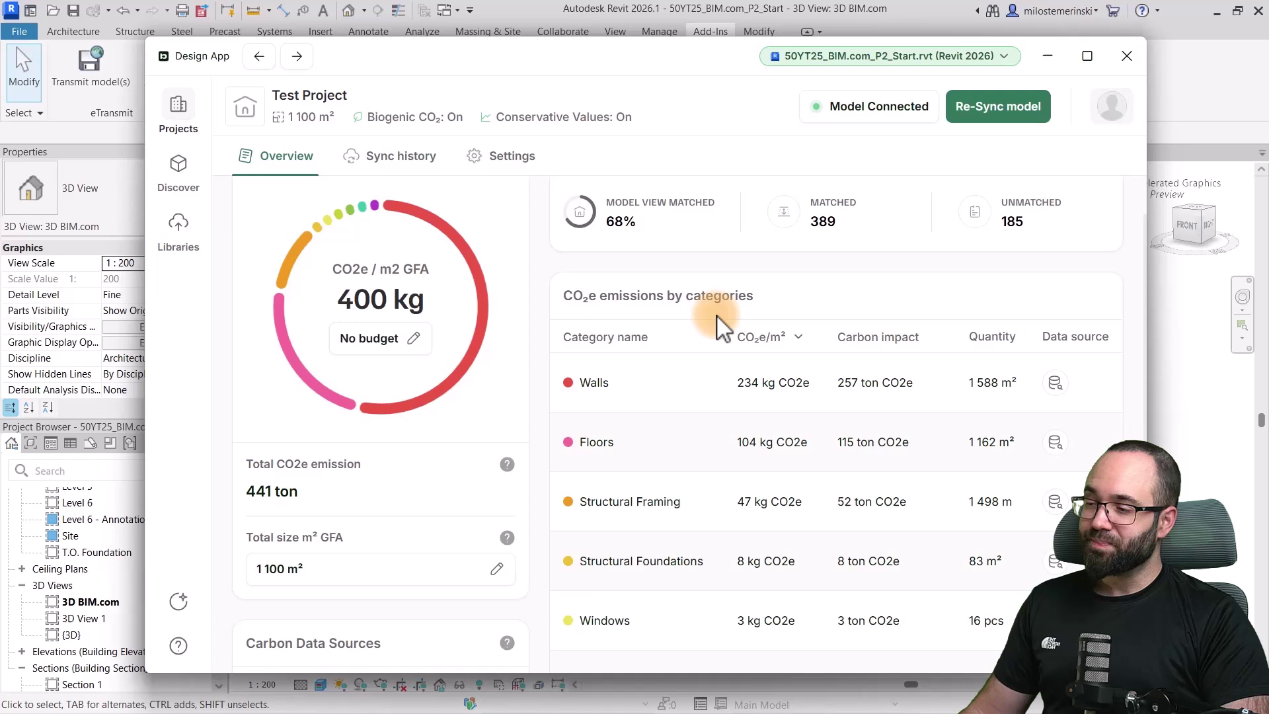
- Open the Walls breakdown from the donut chart and review its five wall types, led by 202 ton
left_click(602, 378)
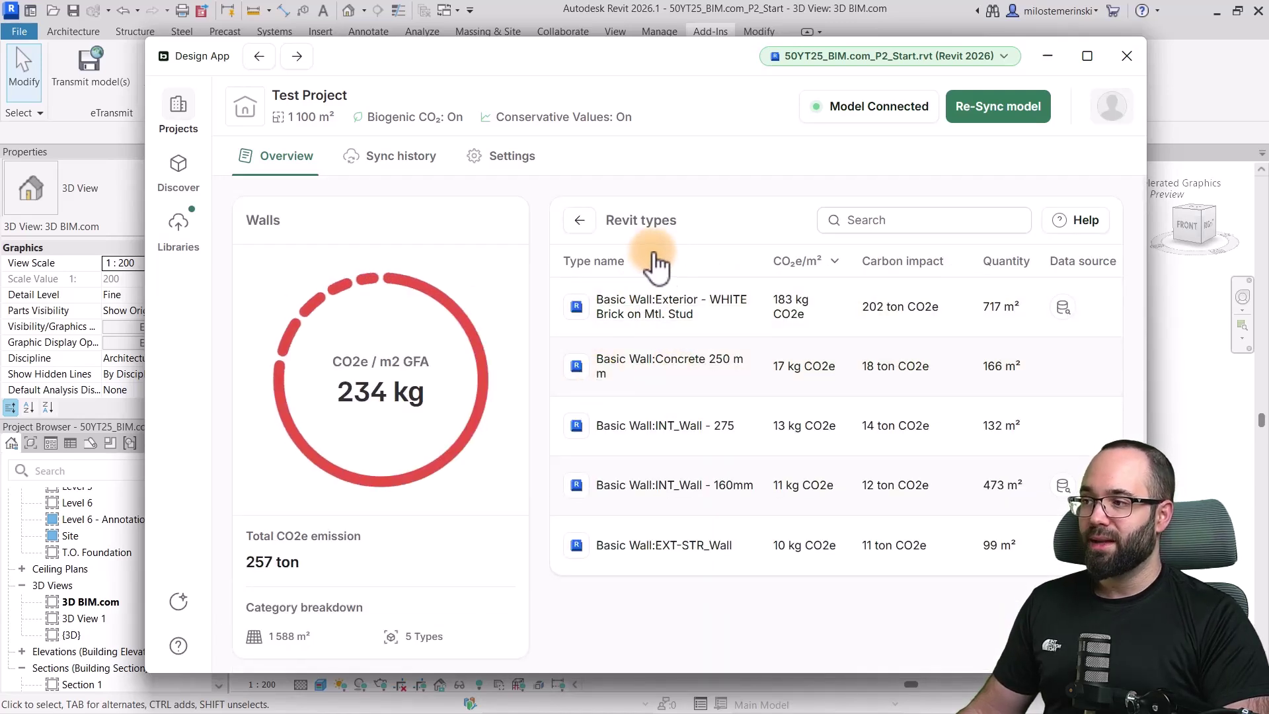
mouse_move(453, 326)
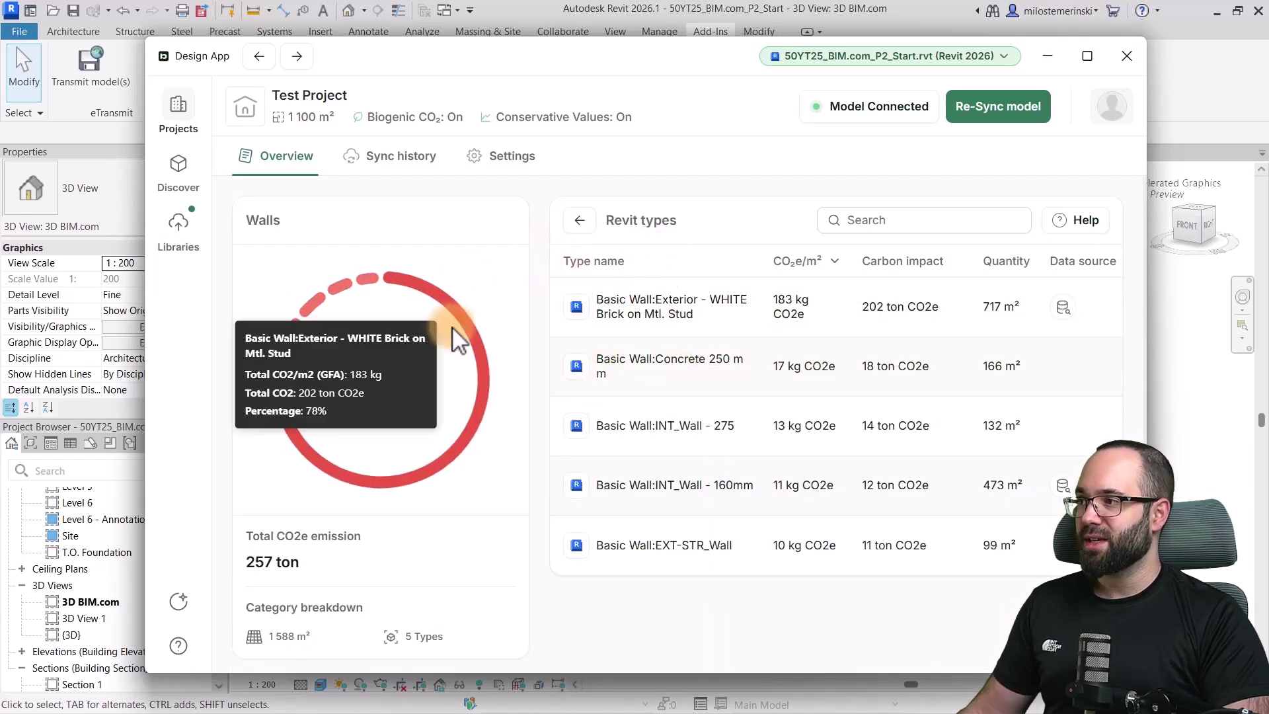
left_click(579, 220)
mouse_move(481, 406)
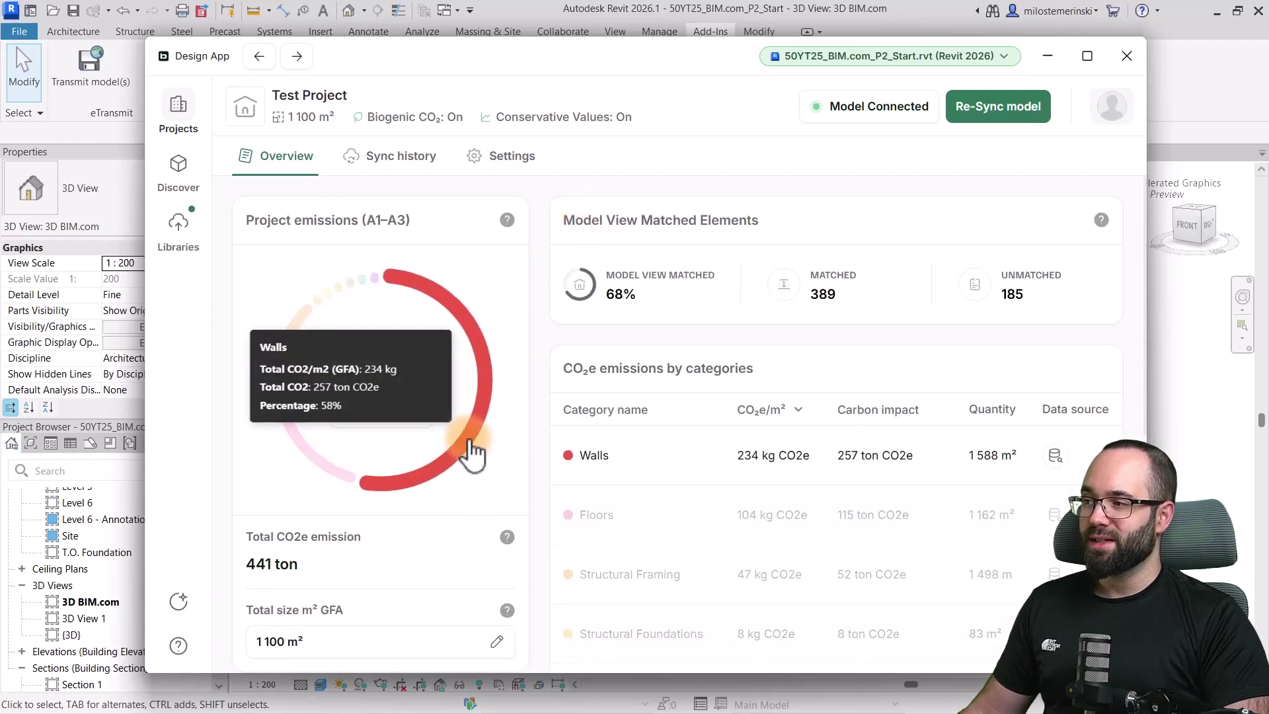
left_click(471, 452)
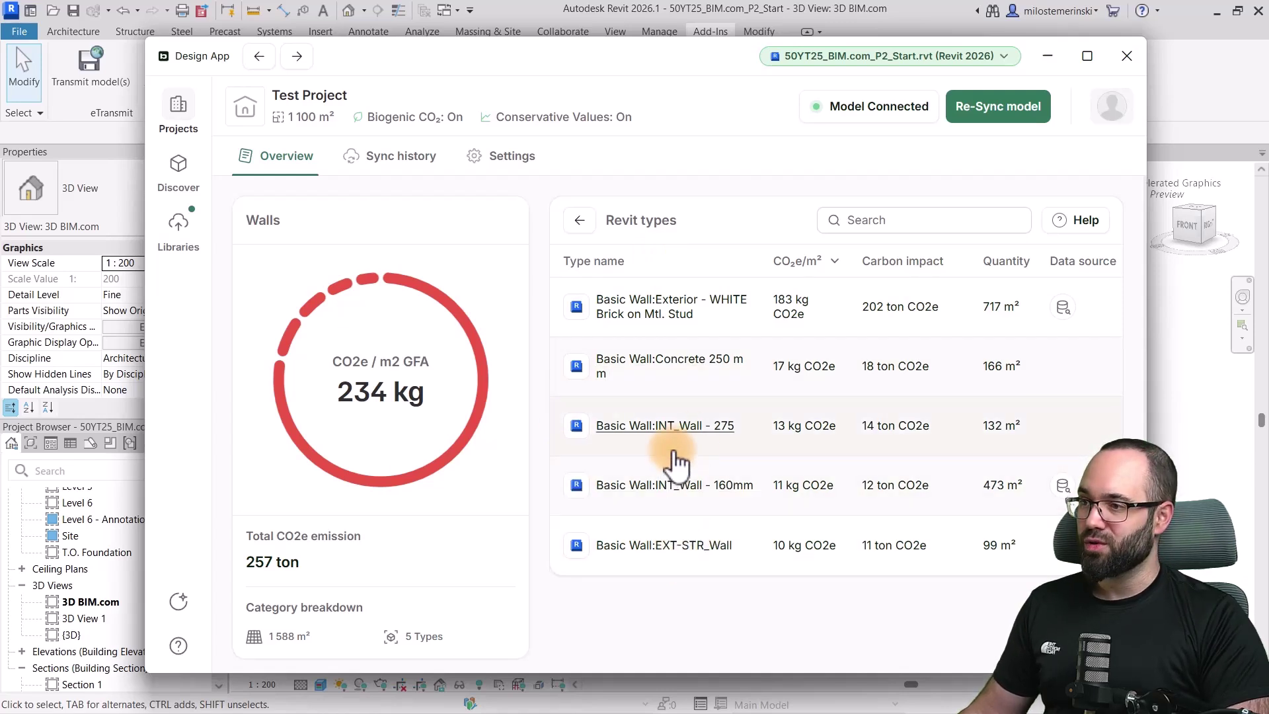
scroll(538, 298, "down", 3)
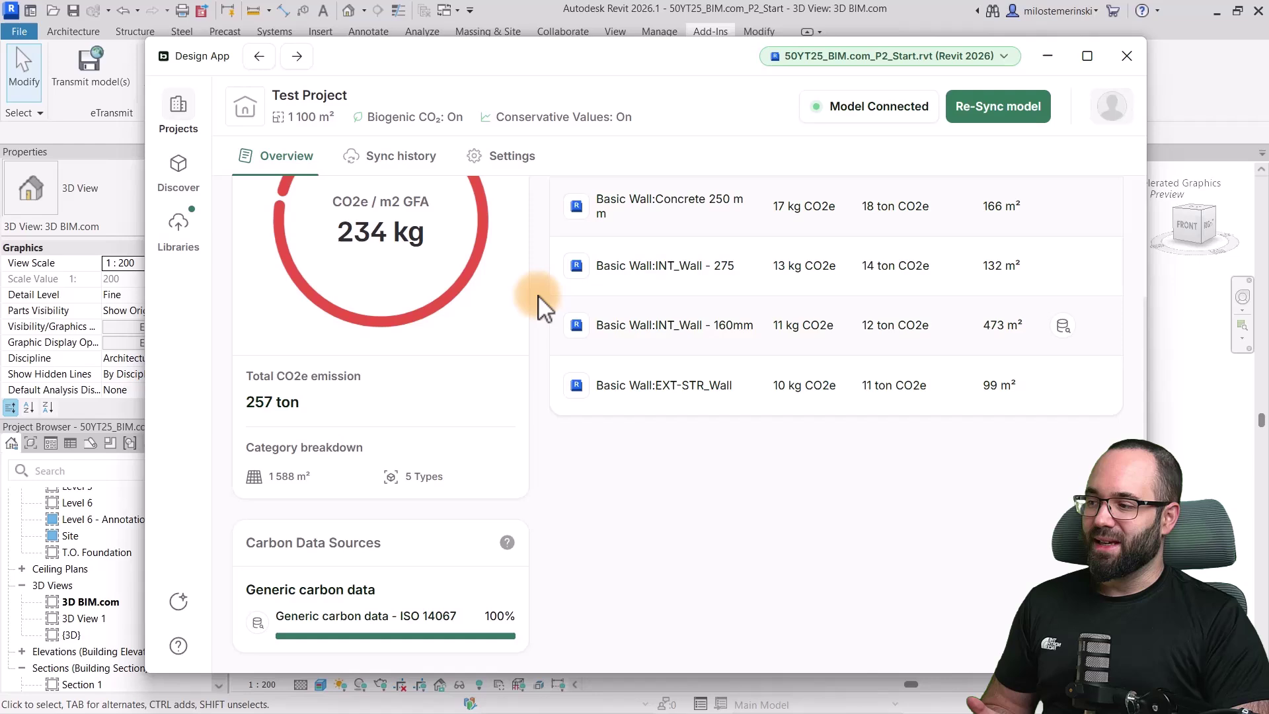
scroll(581, 556, "up", 3)
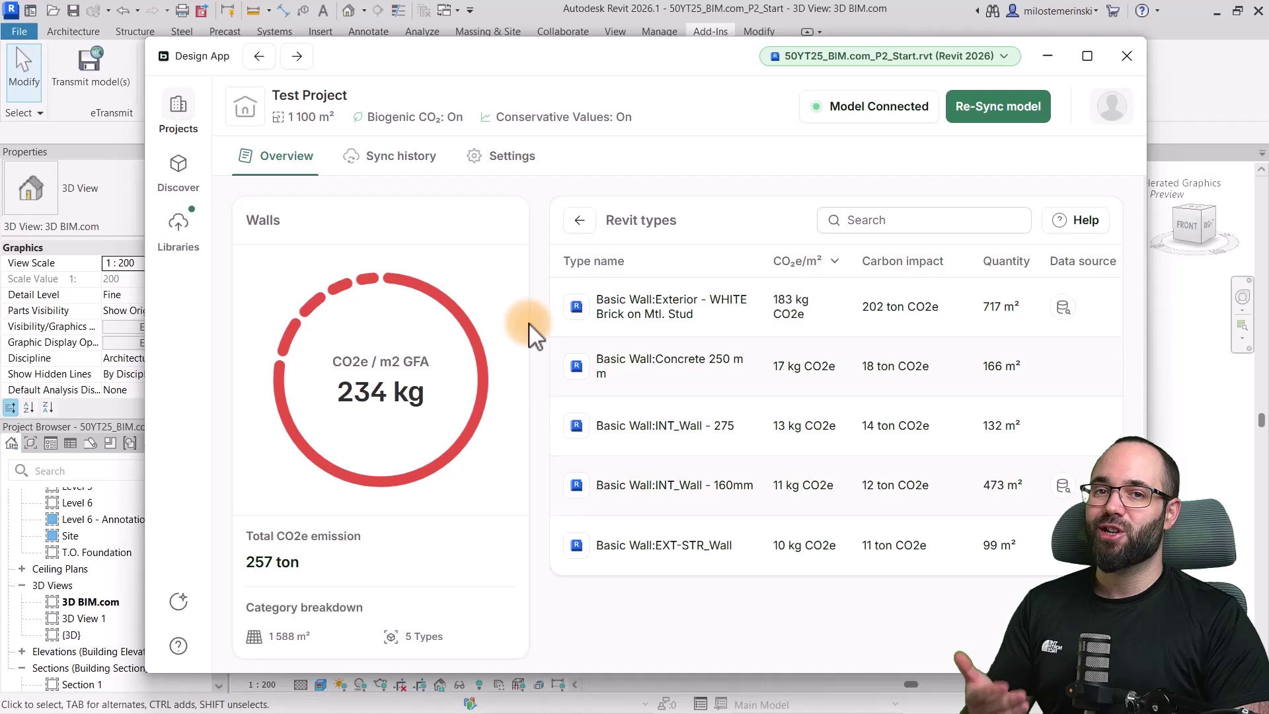
scroll(523, 319, "down", 3)
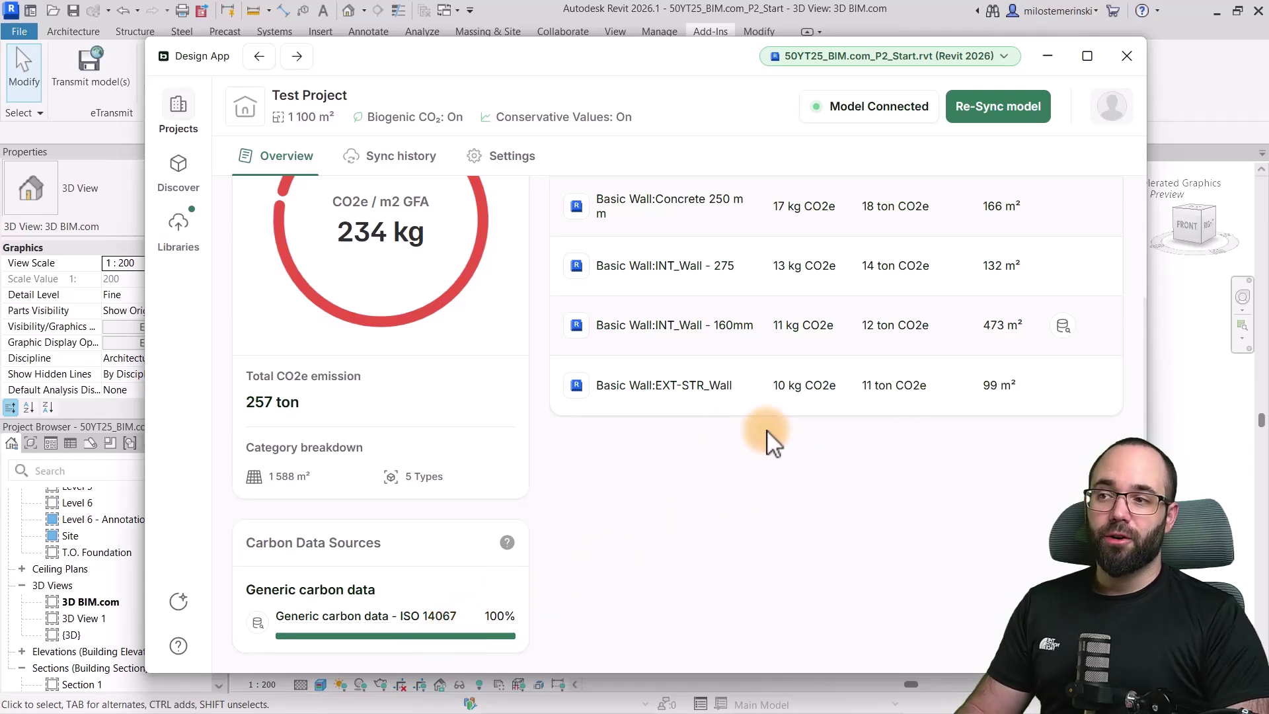
scroll(648, 487, "up", 3)
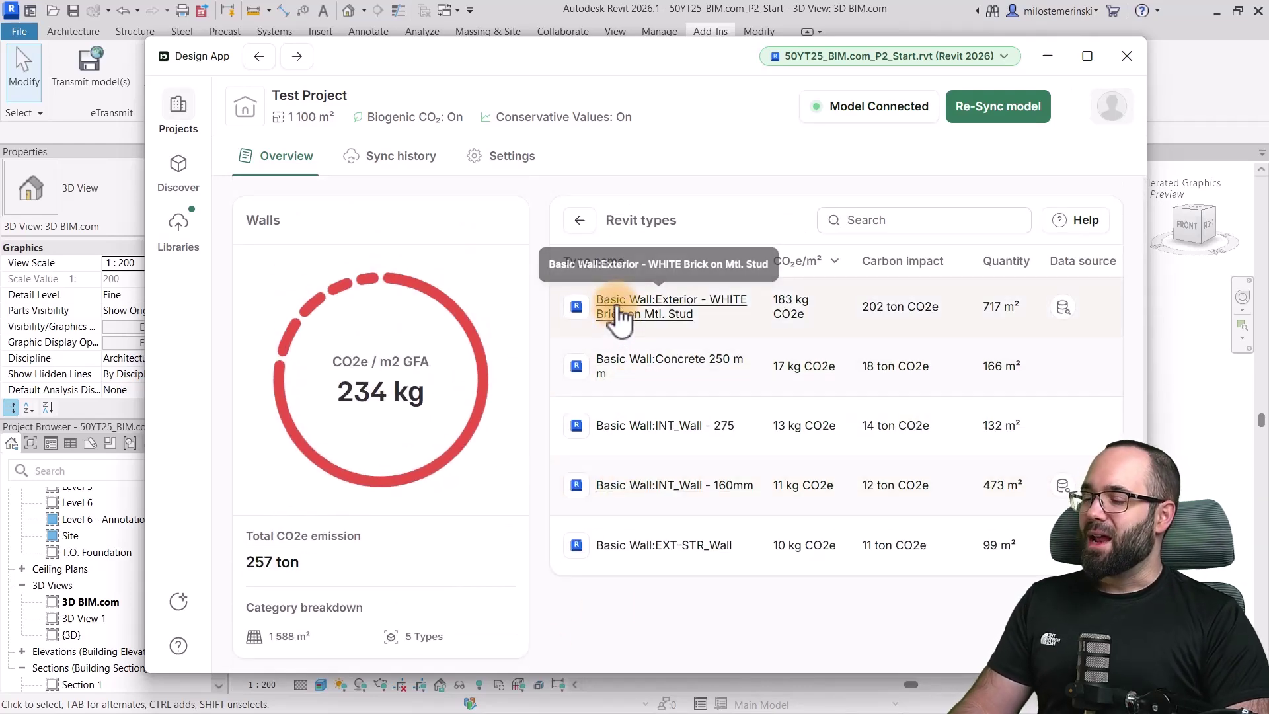
- List the instances of the Basic Wall:Exterior - WHITE Brick on Mtl. Stud type
left_click(608, 315)
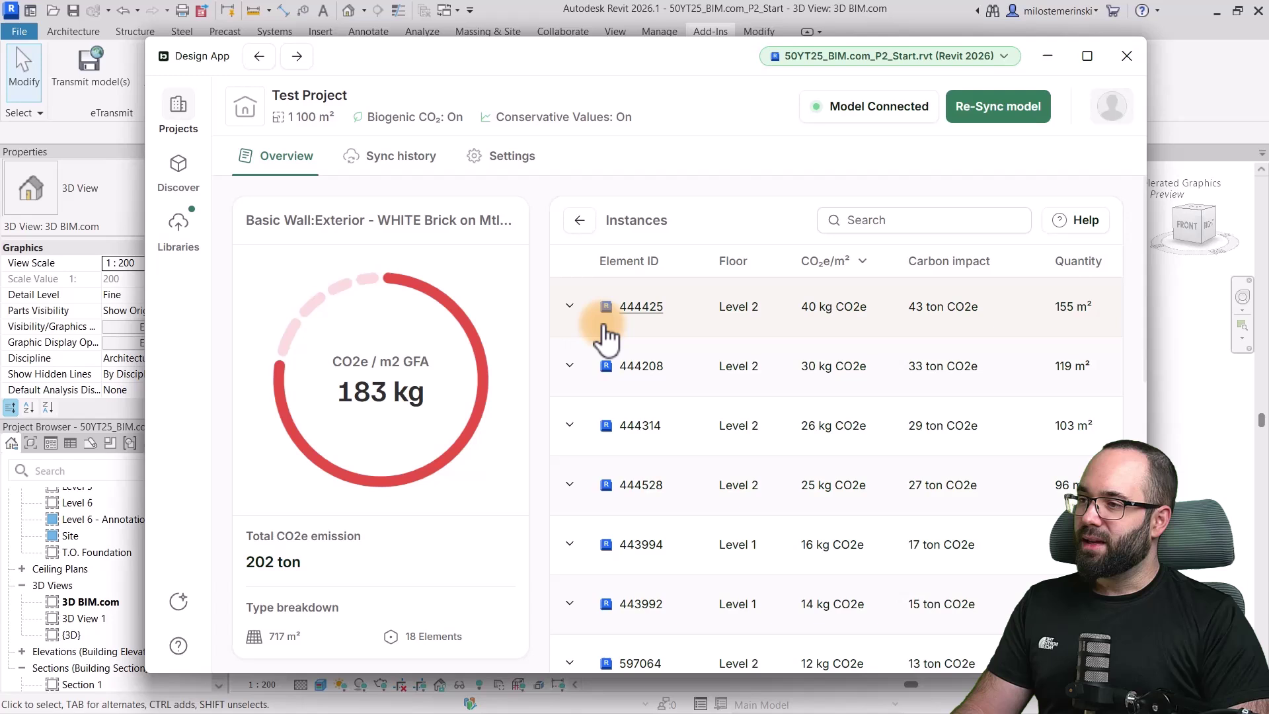
scroll(605, 337, "down", 2)
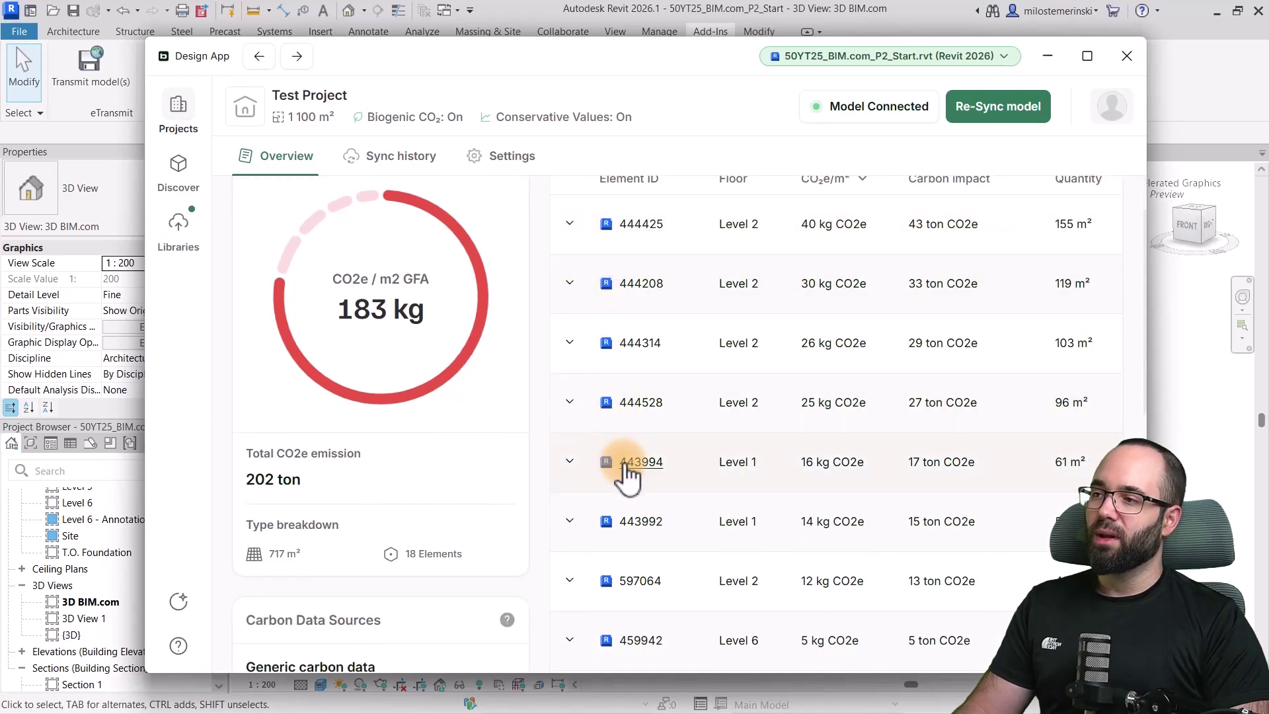
scroll(626, 476, "up", 2)
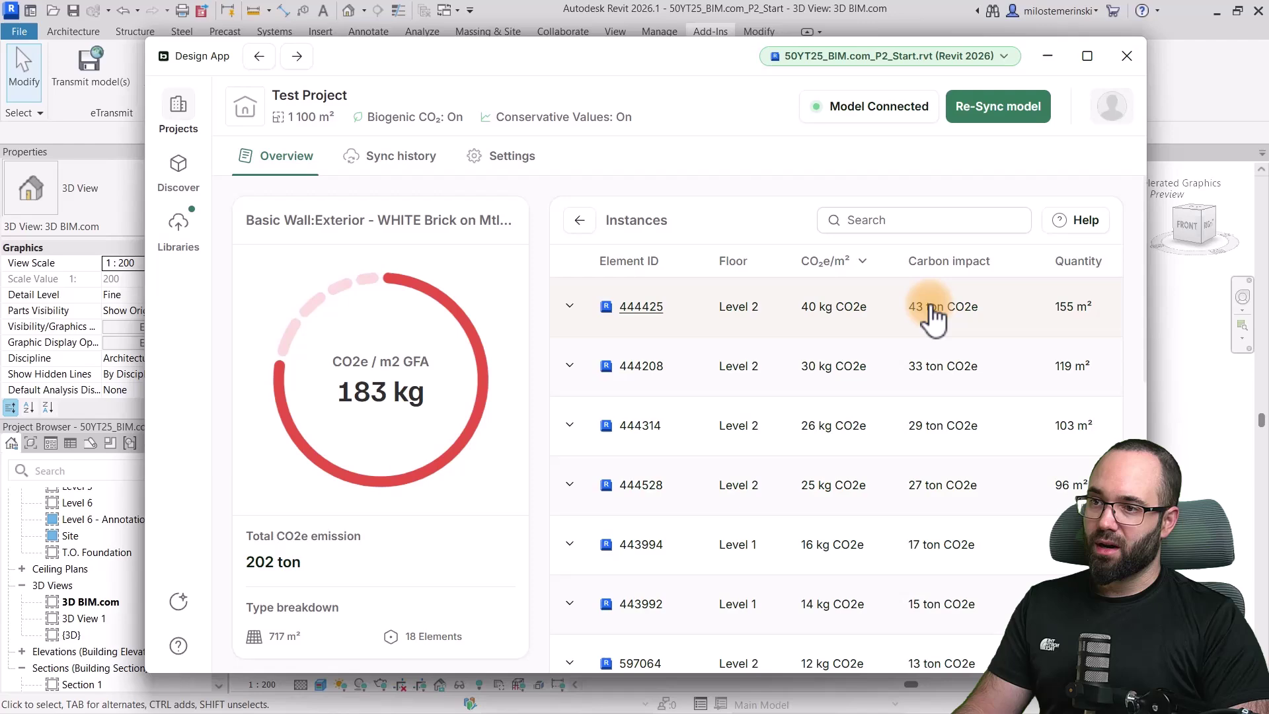
scroll(998, 382, "down", 3)
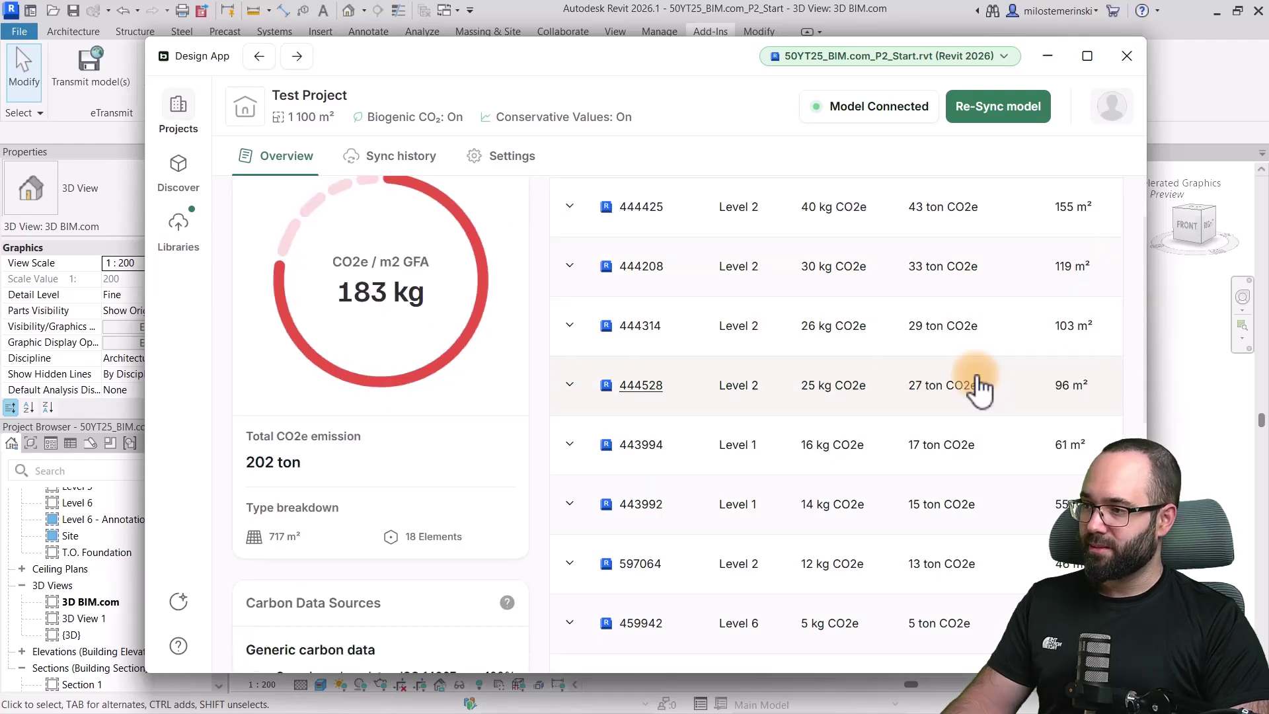
- Expand wall 444528 to inspect its matched materials, then collapse it again
left_click(609, 333)
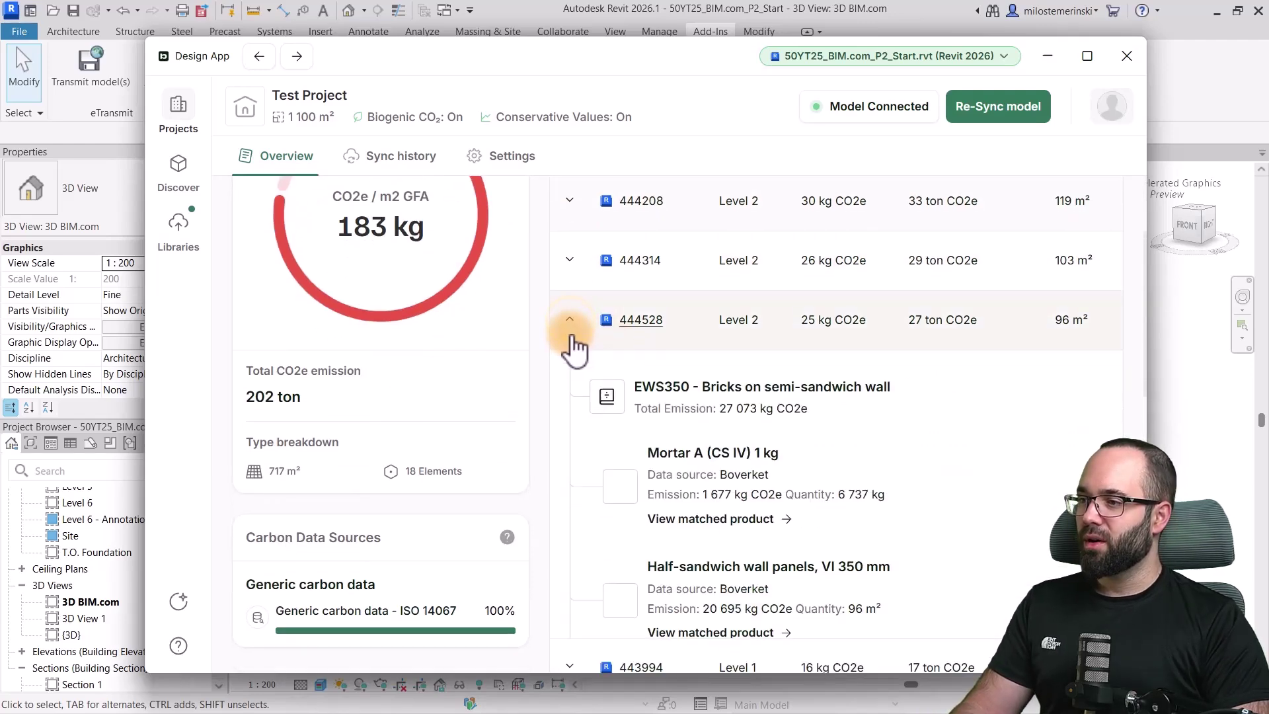
scroll(632, 397, "down", 3)
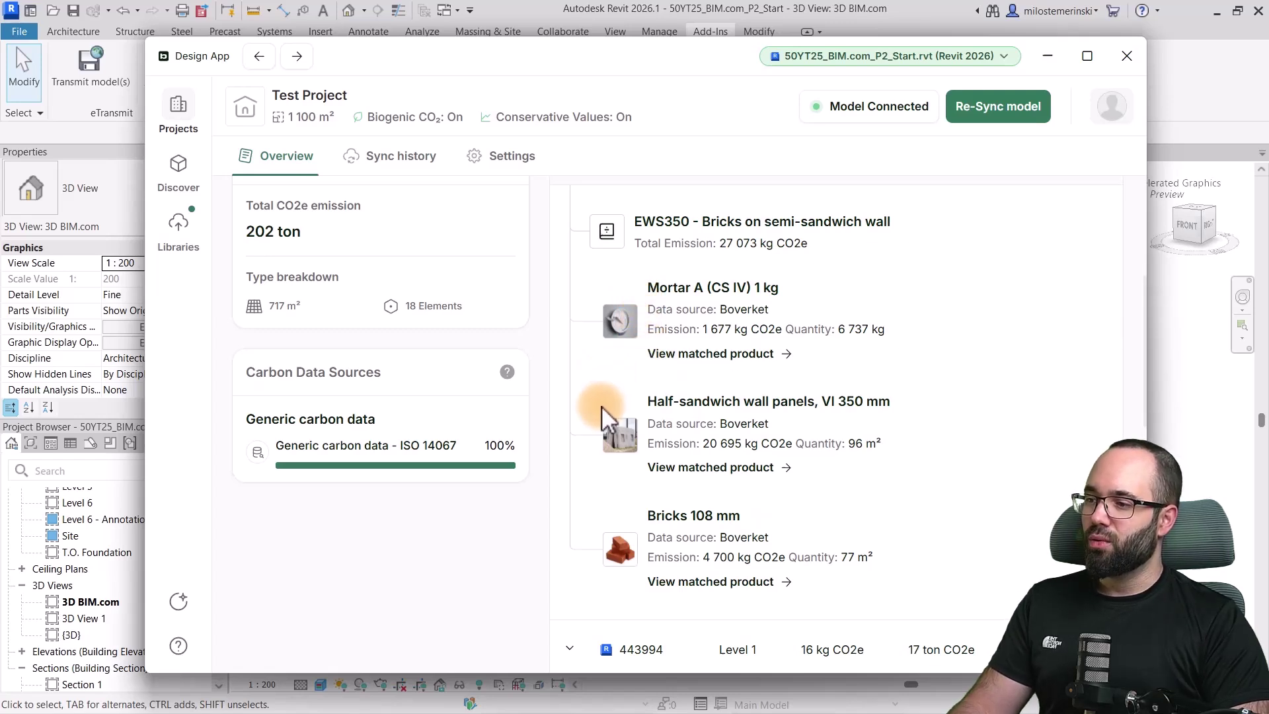
scroll(602, 408, "down", 3)
scroll(609, 425, "up", 2)
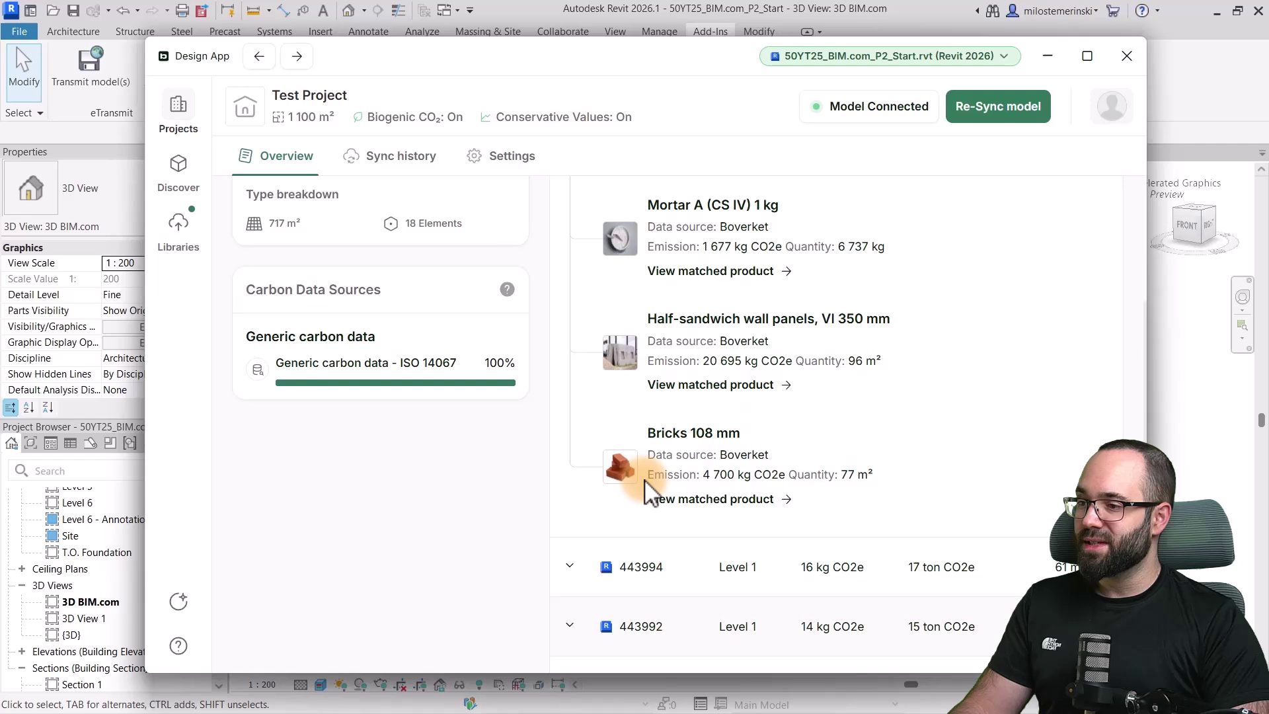
scroll(704, 521, "up", 2)
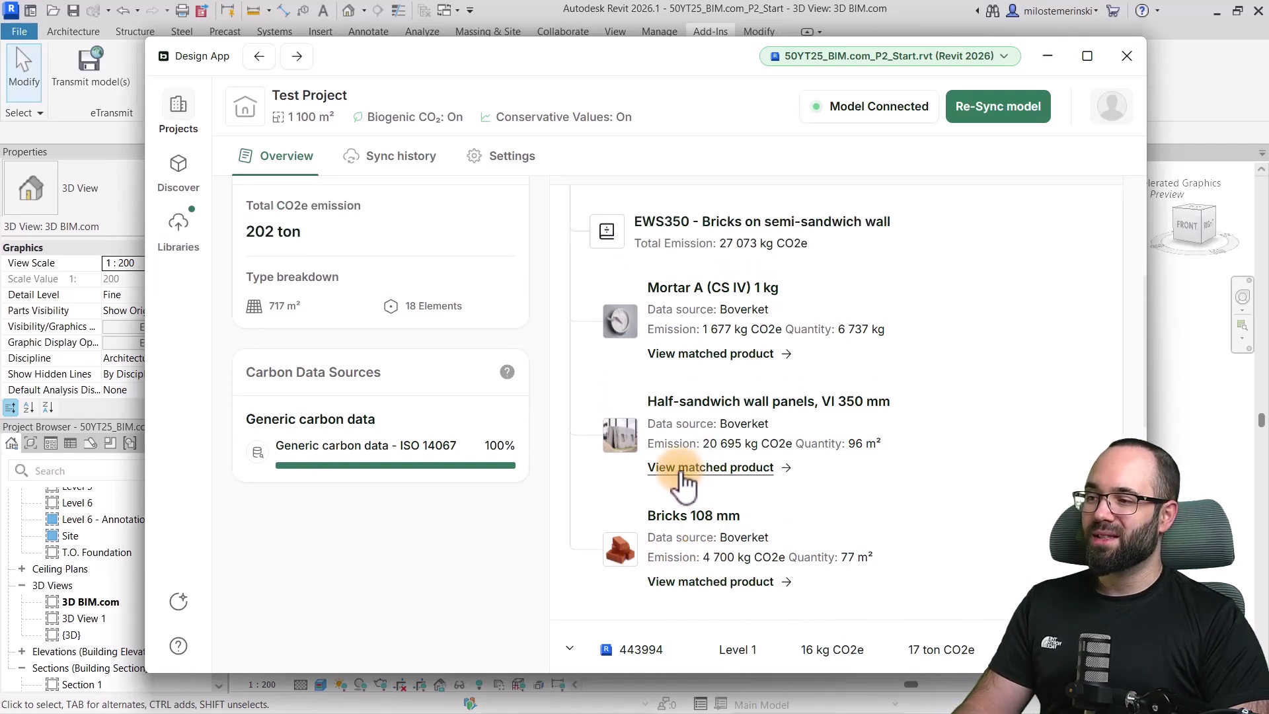
scroll(695, 418, "up", 2)
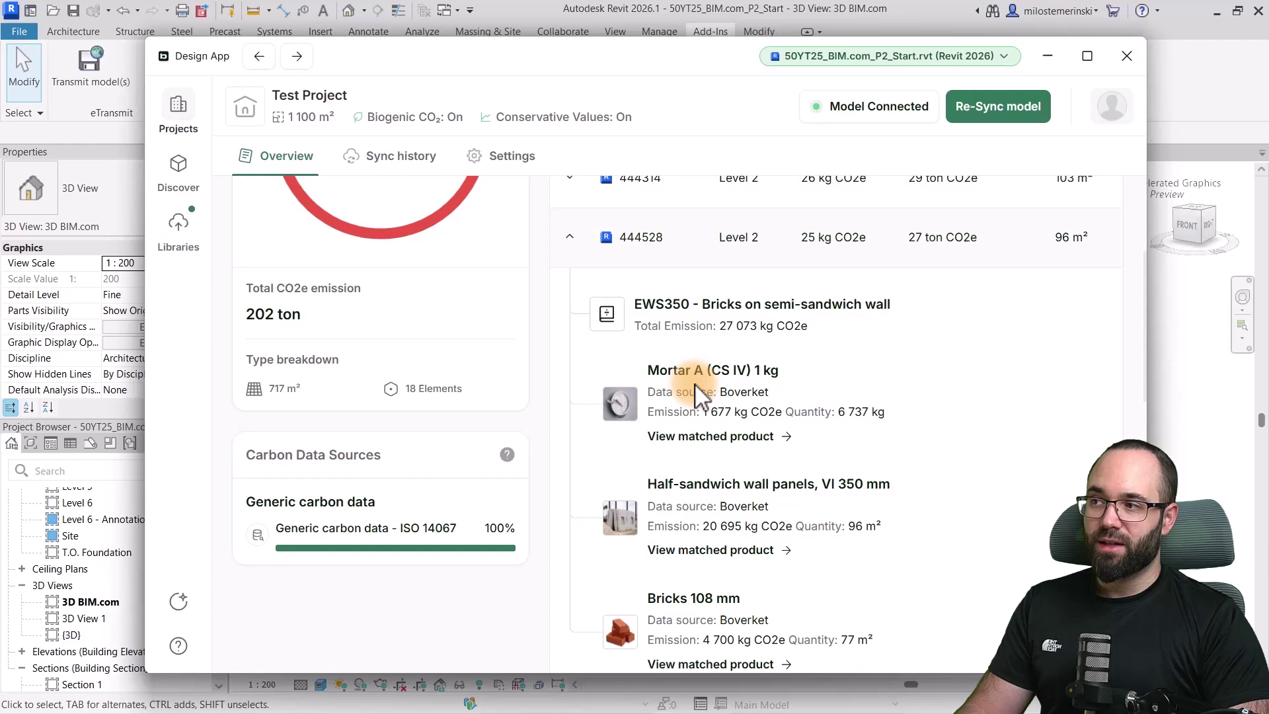
scroll(669, 367, "up", 2)
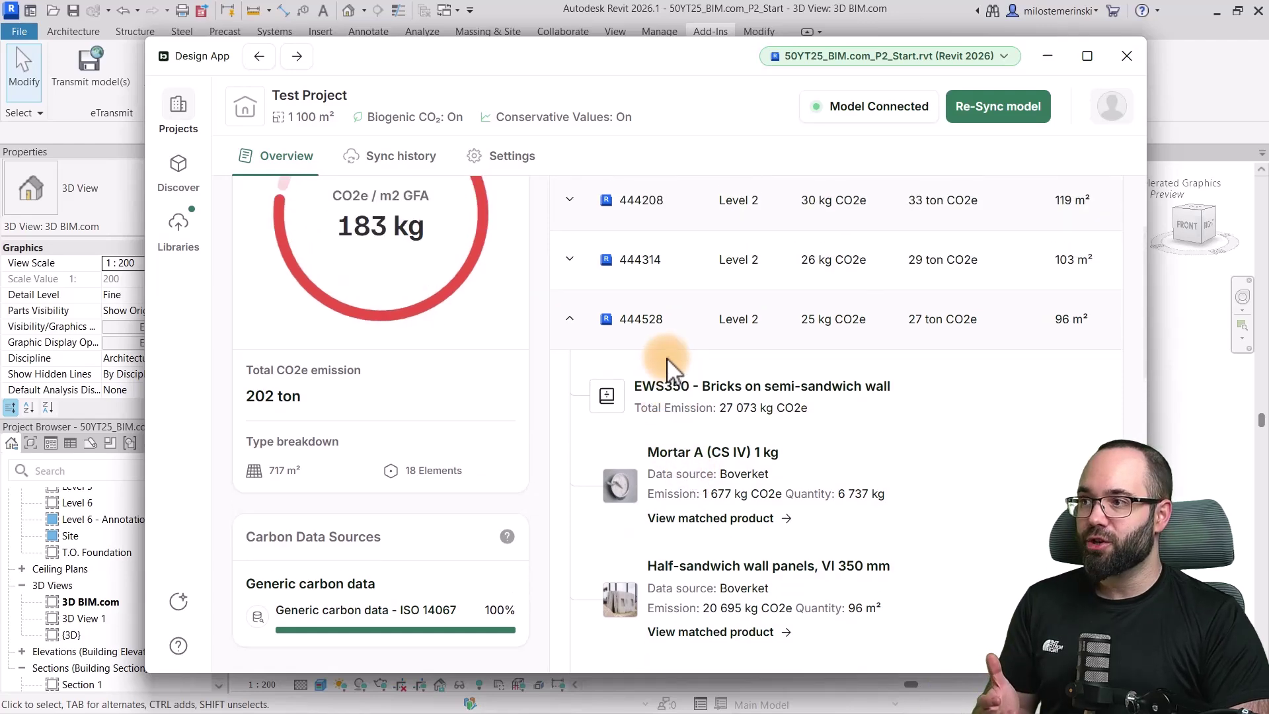
scroll(654, 407, "up", 2)
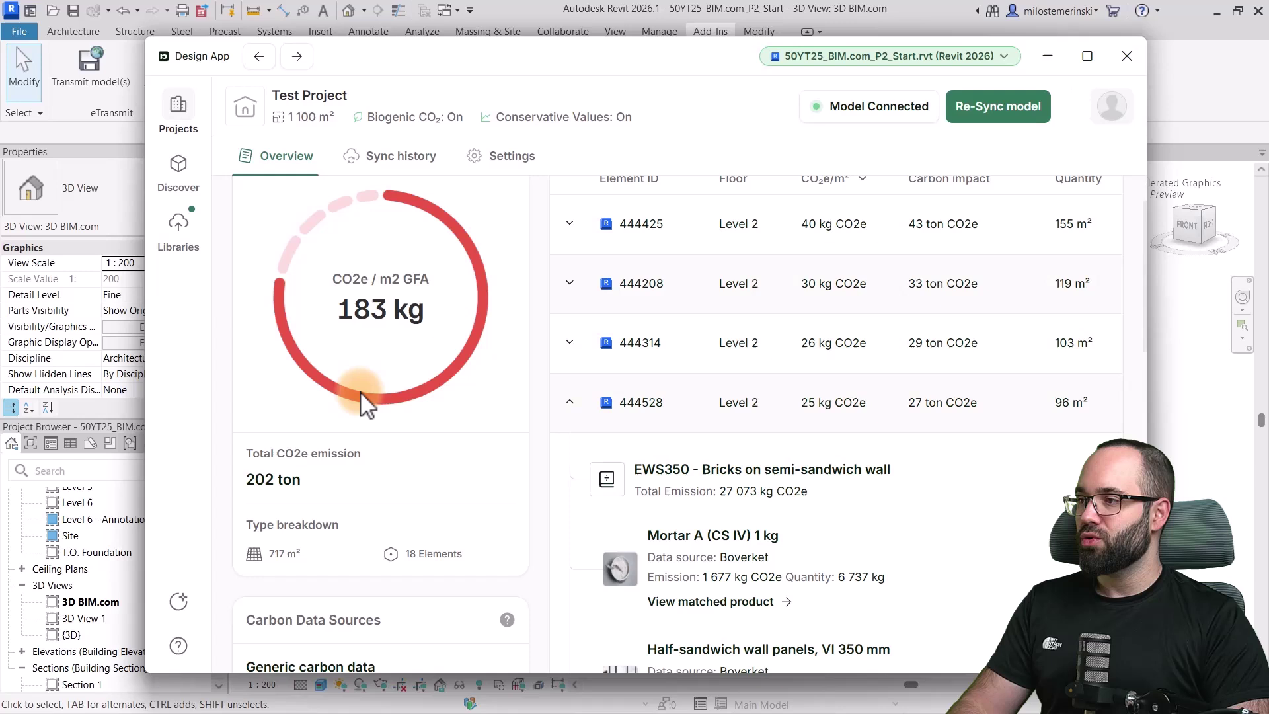
left_click(572, 405)
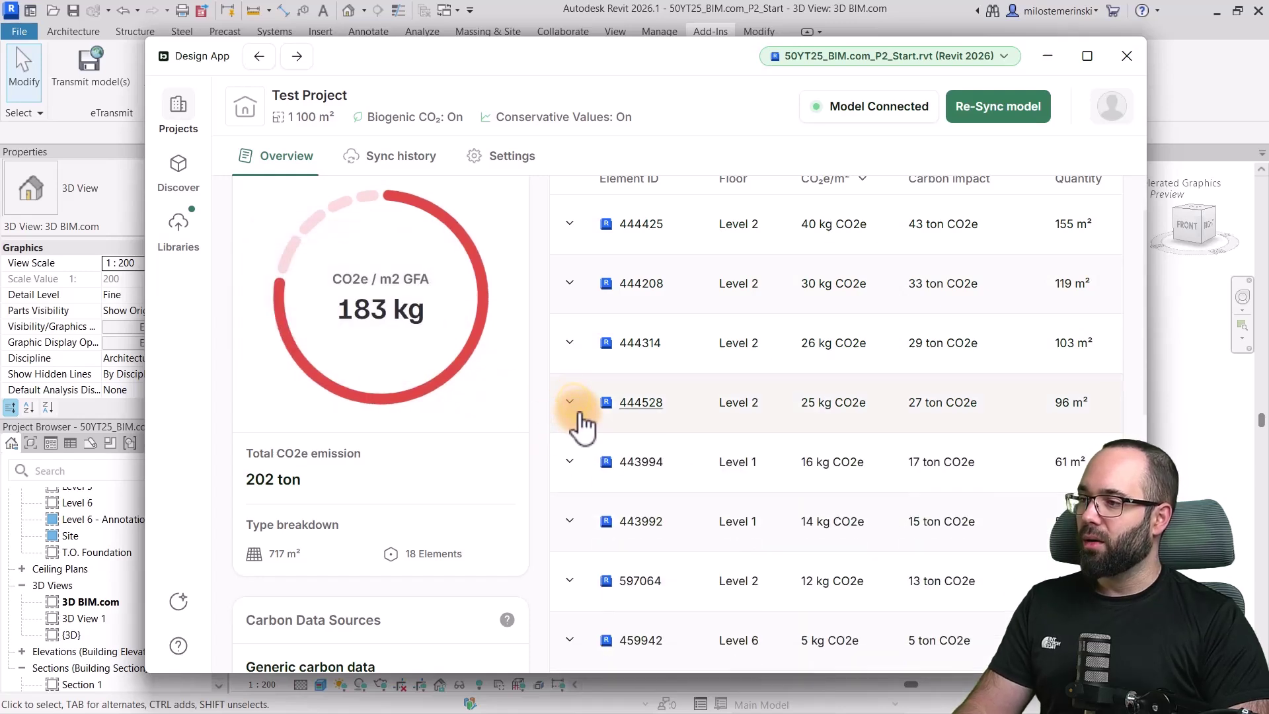
scroll(595, 310, "up", 2)
- Back out to the overview and list instances of the highest-impact floor type
left_click(574, 222)
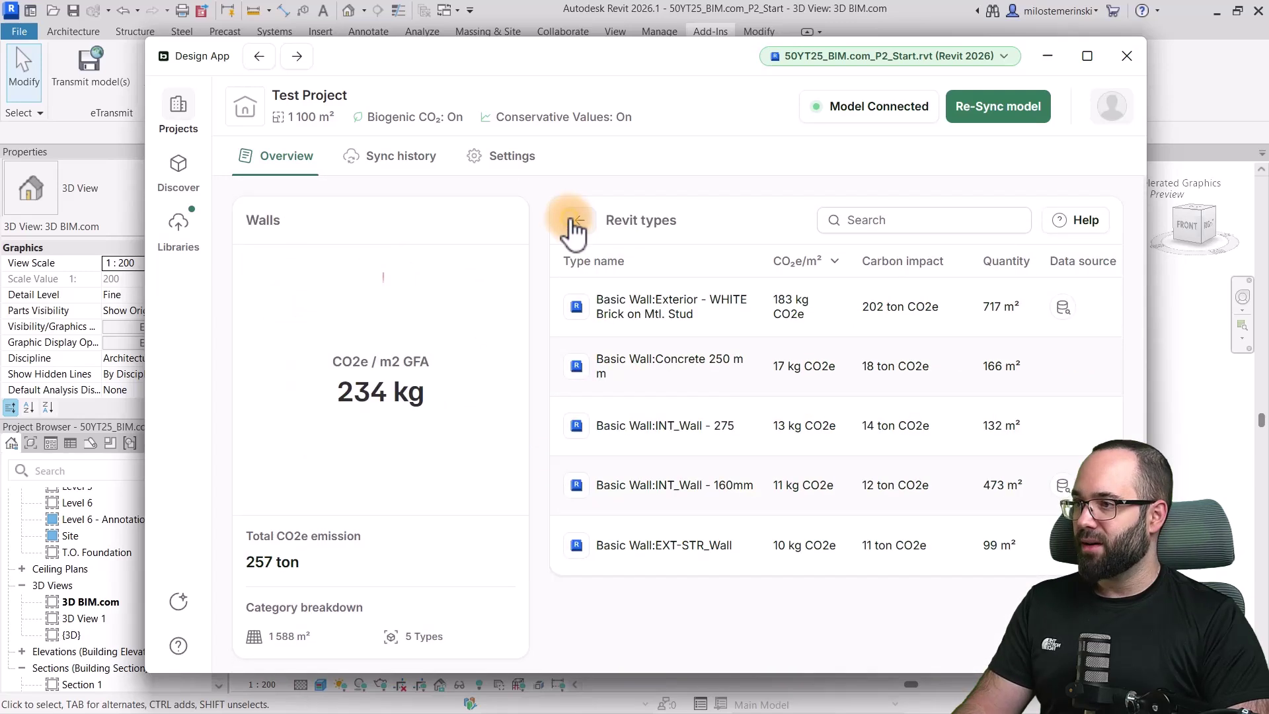
left_click(578, 220)
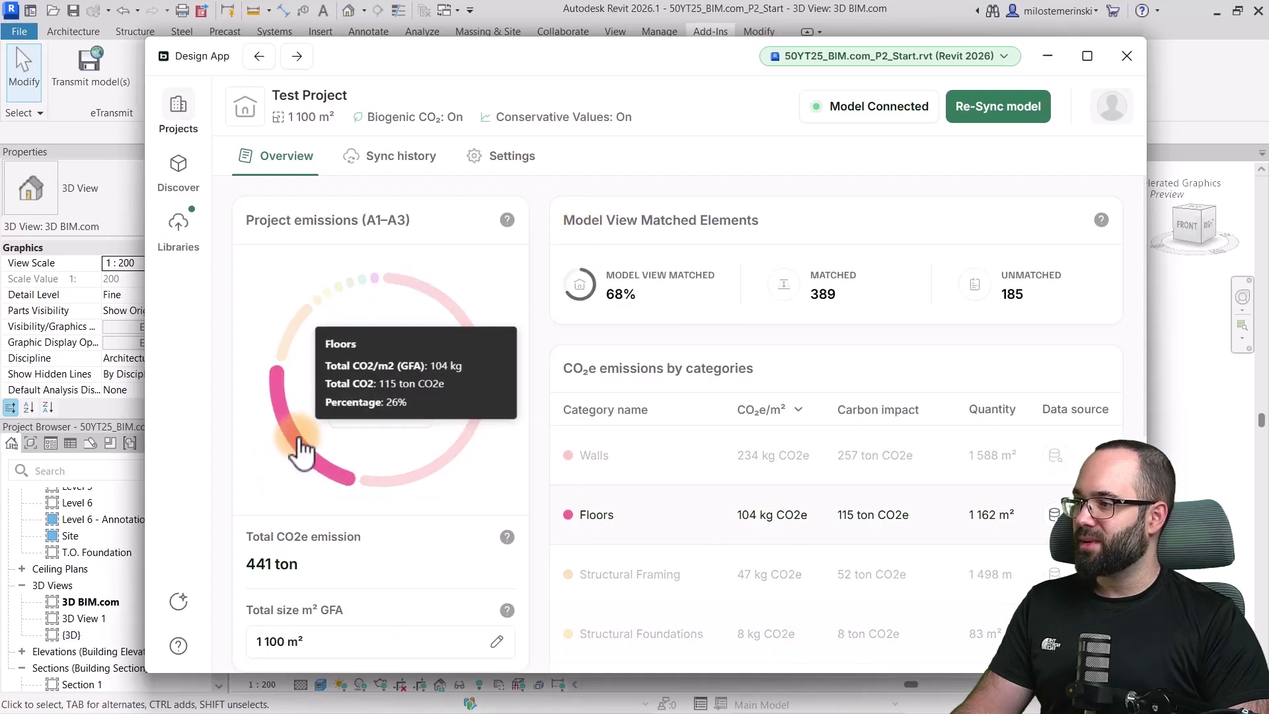
left_click(305, 437)
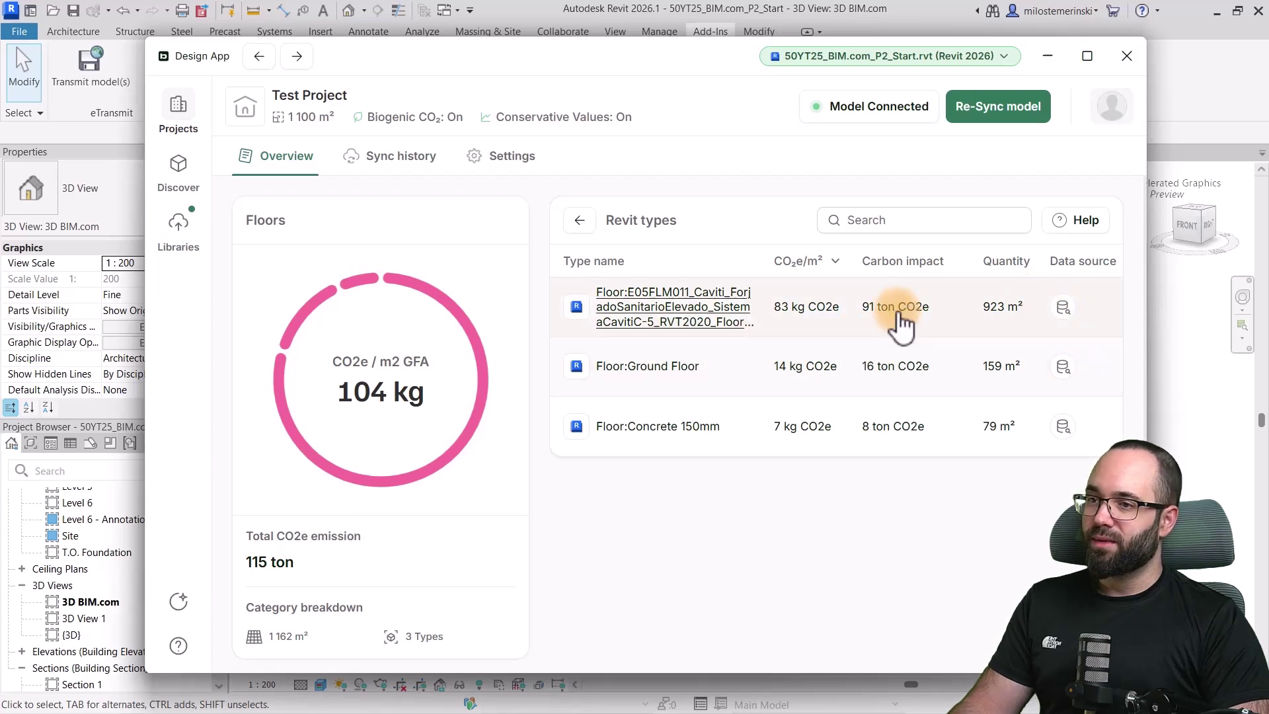
left_click(669, 311)
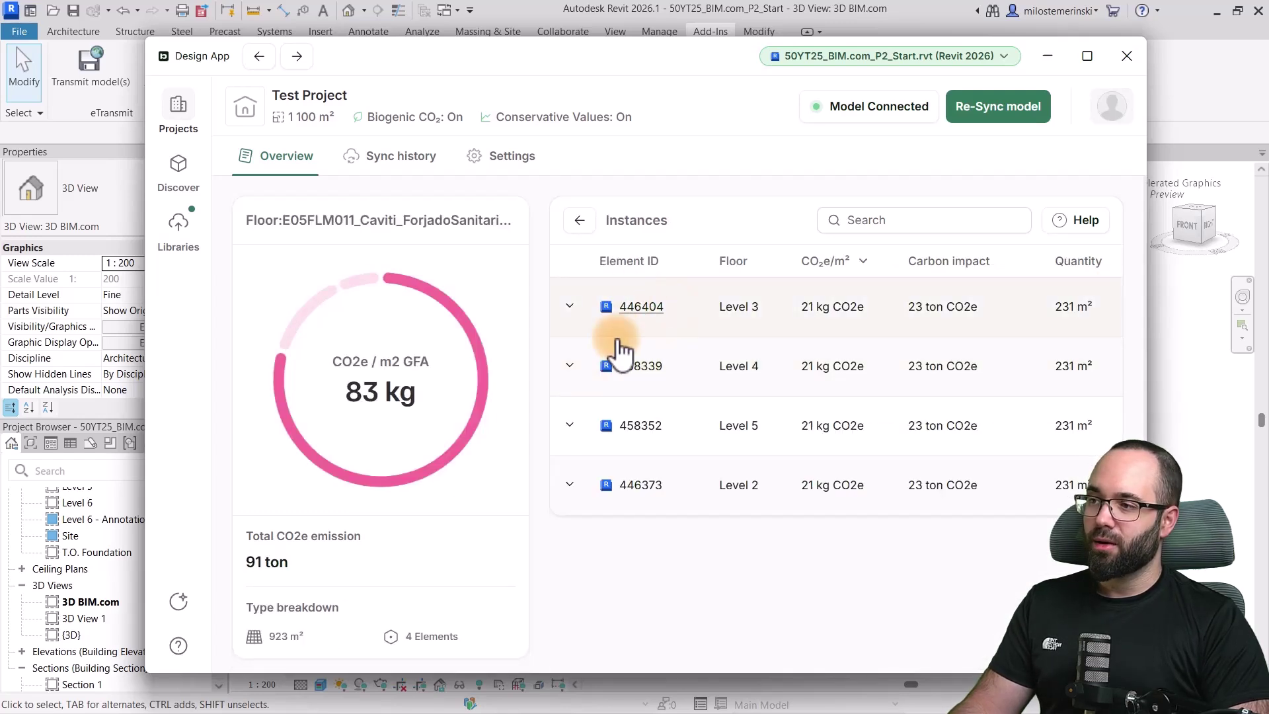
- Check floor 458339's matched product, then return to the project emissions overview
left_click(571, 369)
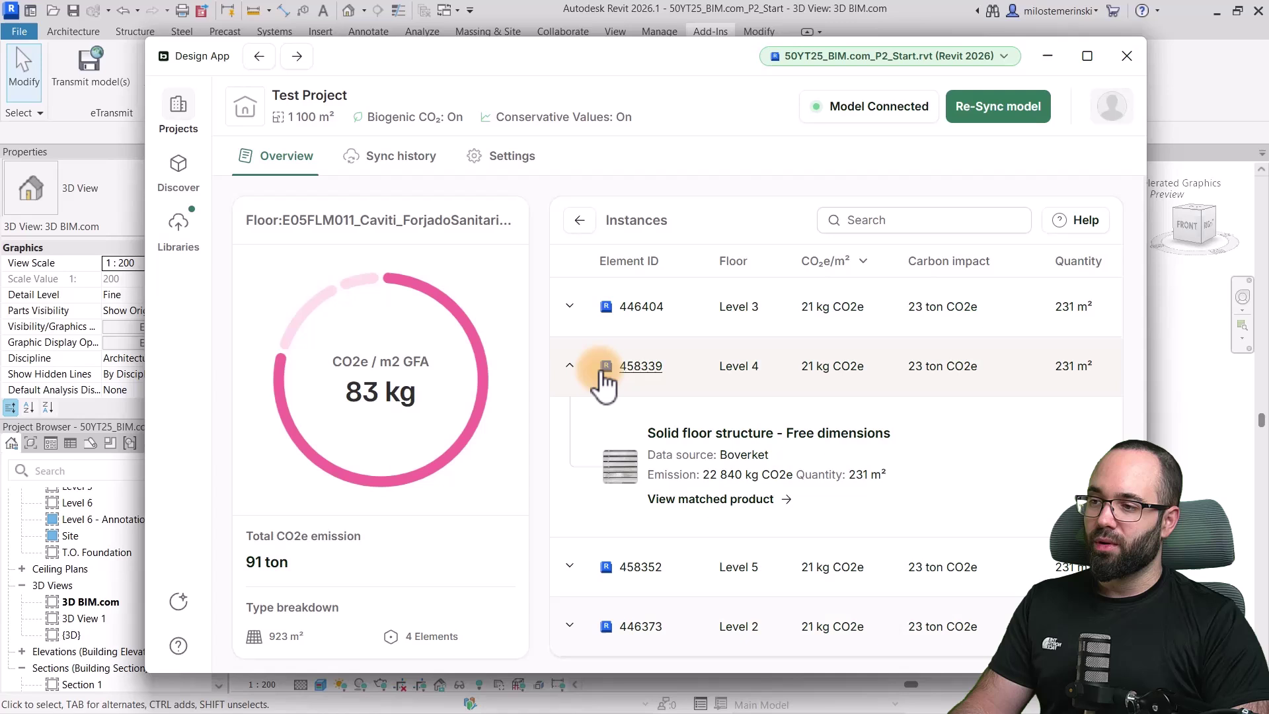
left_click(572, 367)
left_click(580, 221)
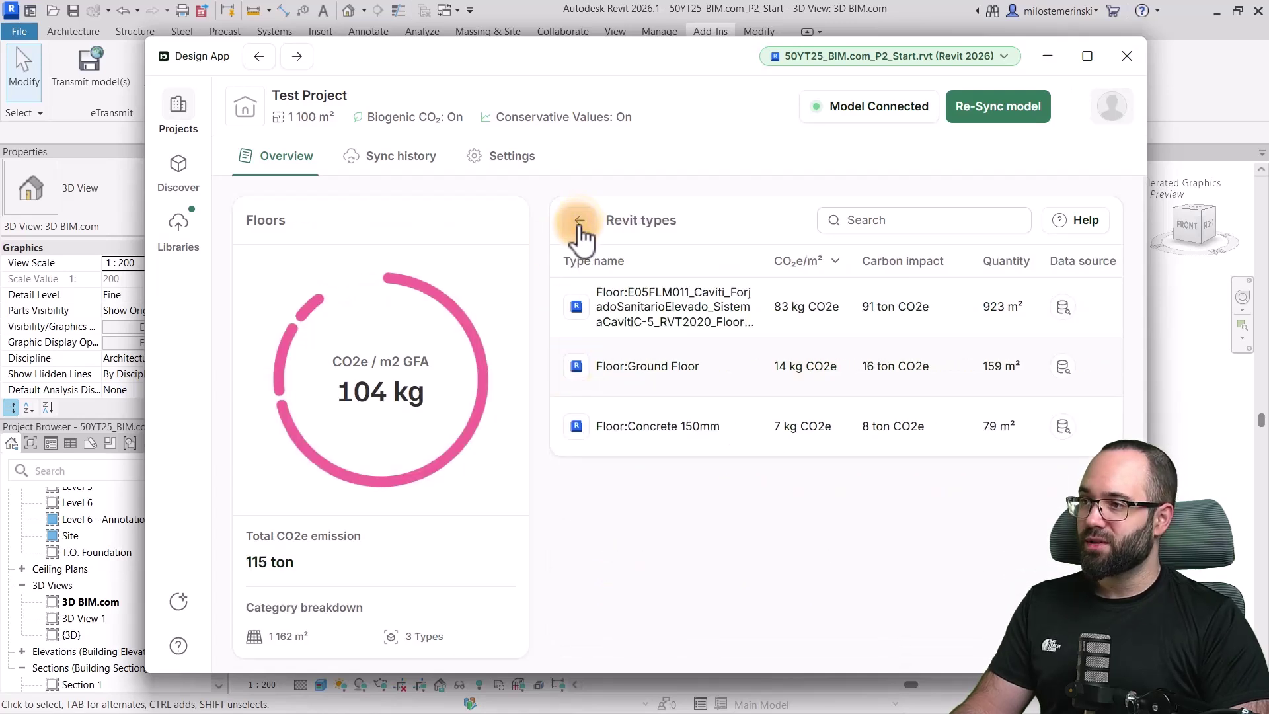
left_click(579, 225)
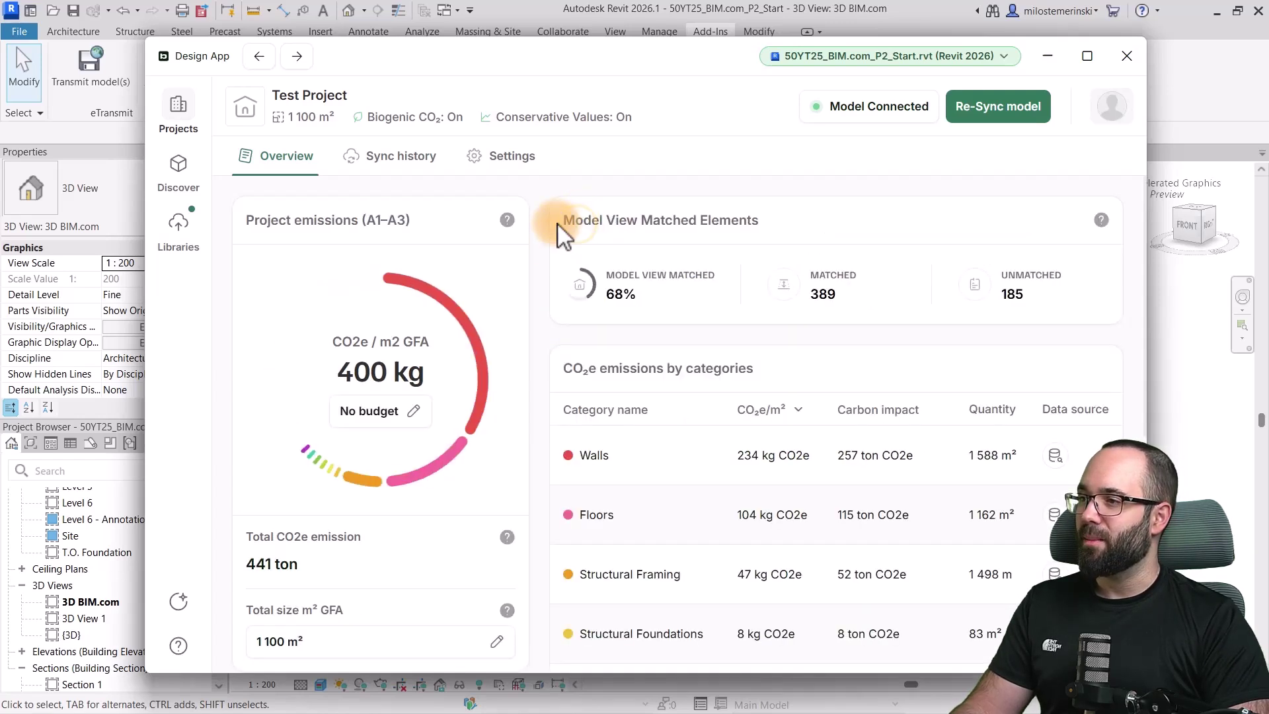
mouse_move(439, 418)
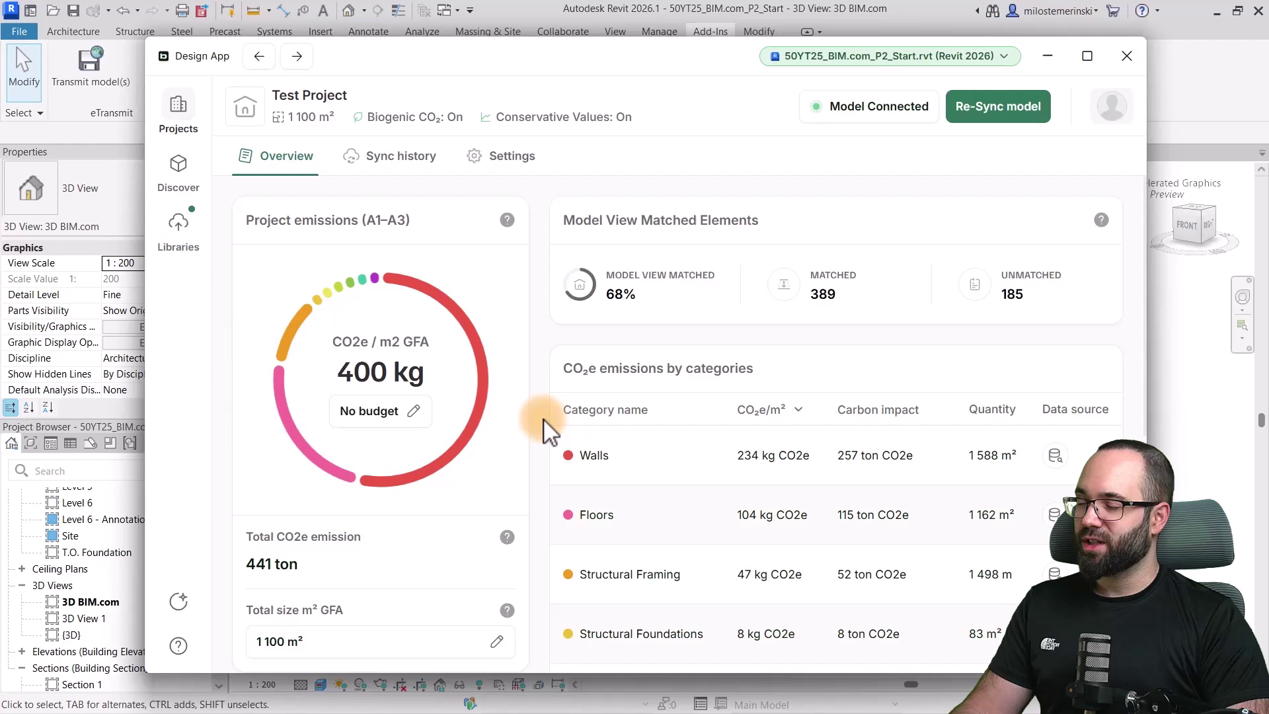
- Set and save a project budget of 450 kg CO2e per m² GFA
left_click(370, 410)
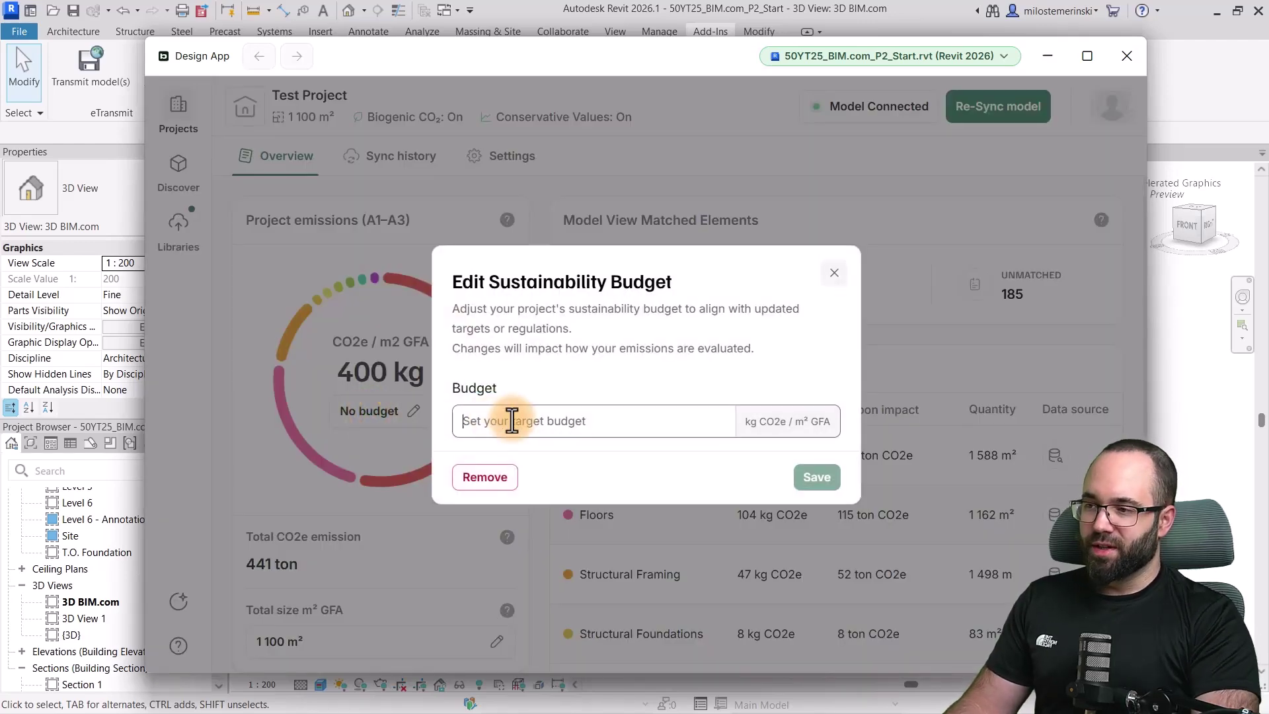
type("450")
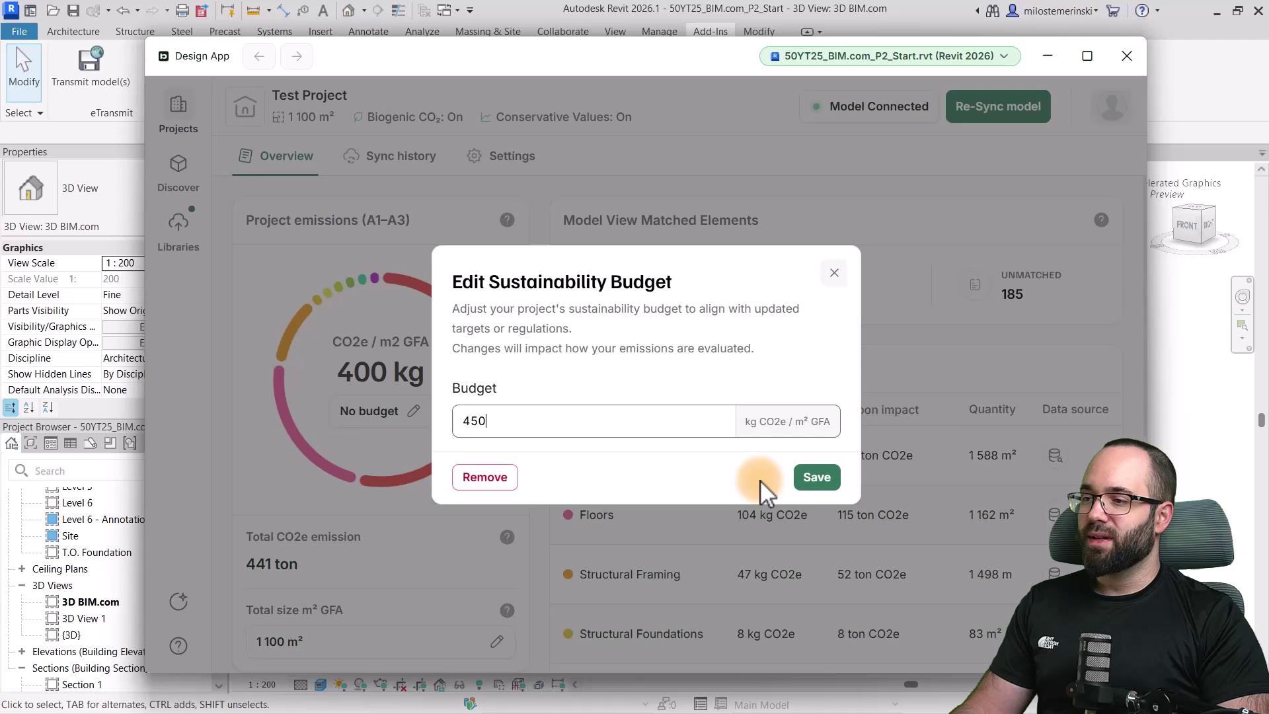
left_click(819, 481)
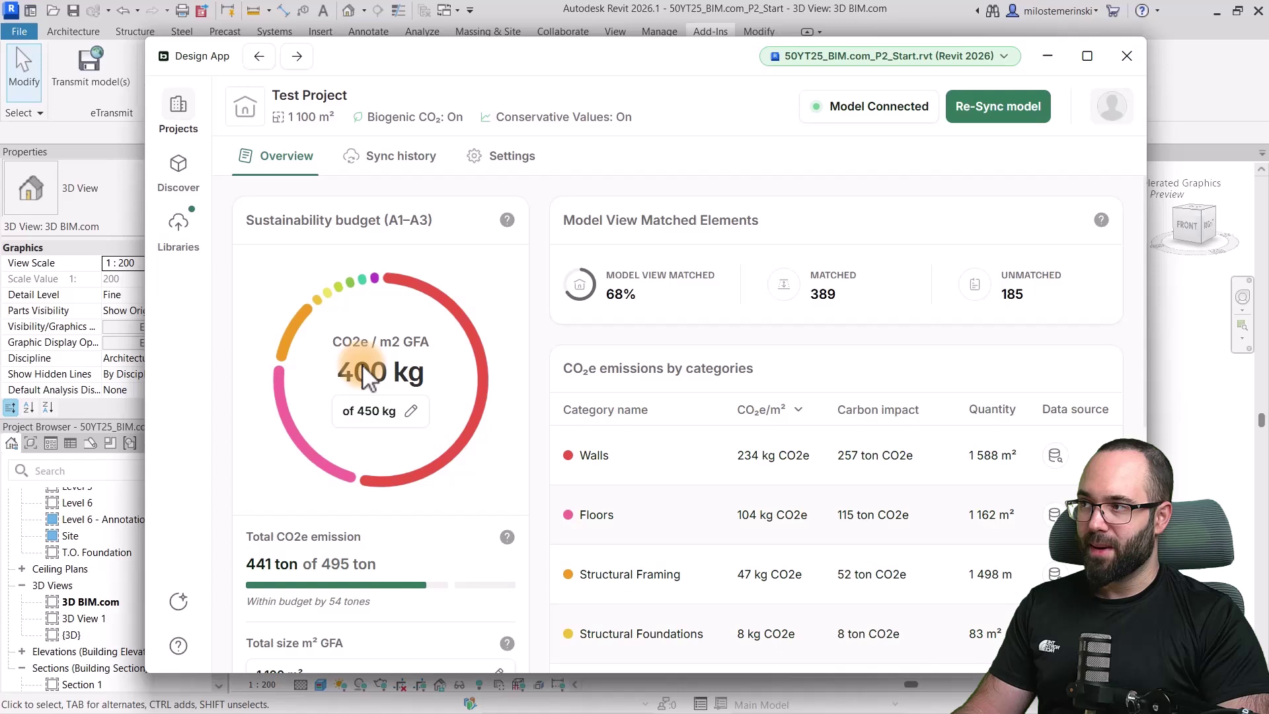
- Review the Sync history against the budget, then go back to the Overview
left_click(403, 160)
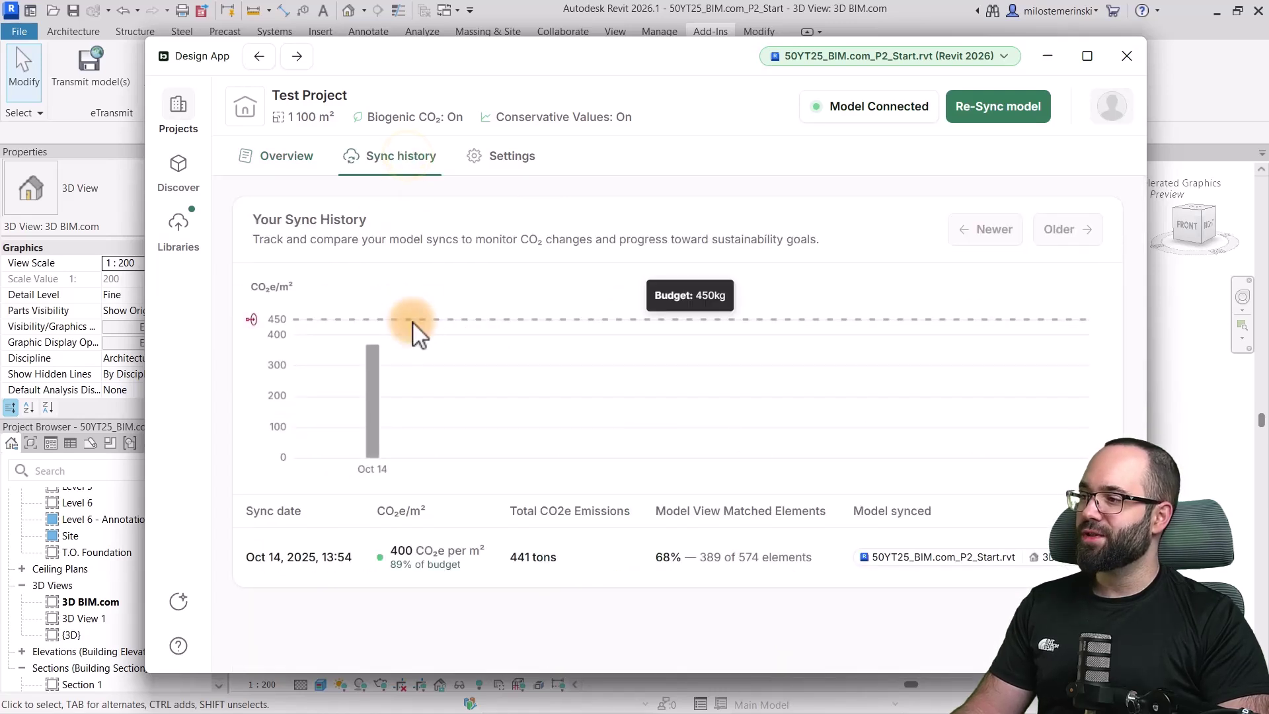
mouse_move(368, 448)
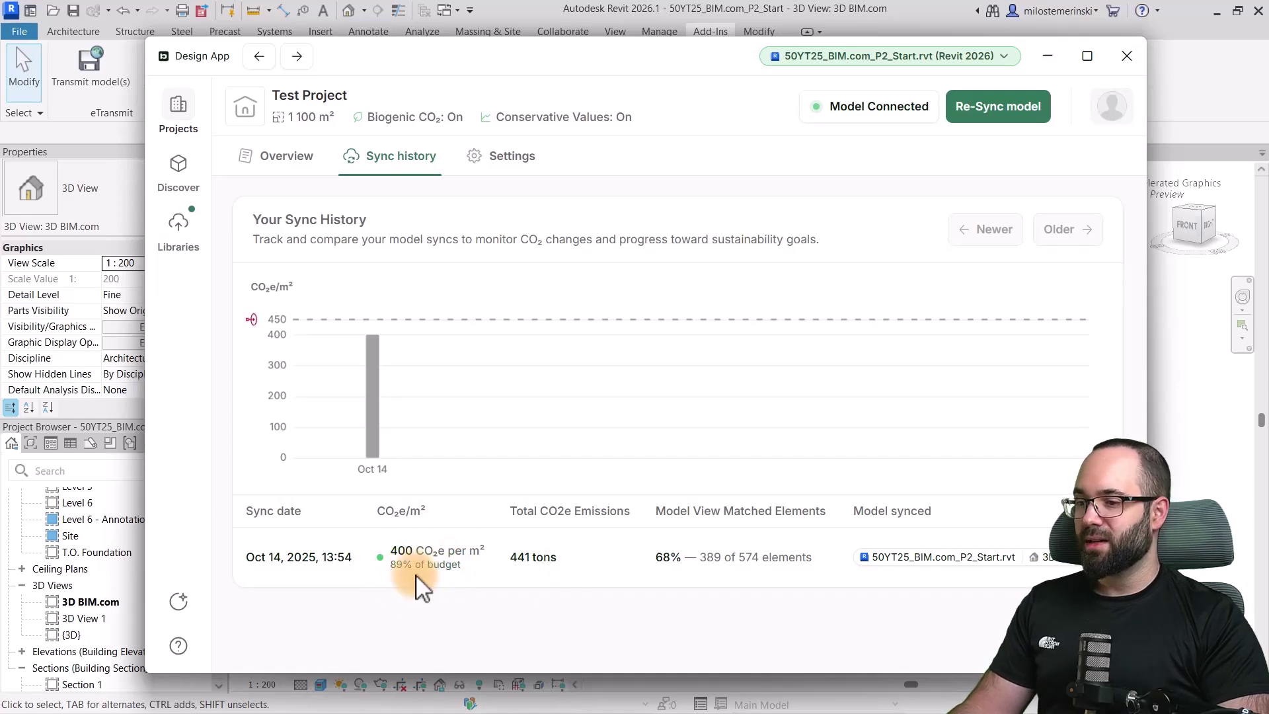
left_click(307, 165)
scroll(509, 396, "down", 5)
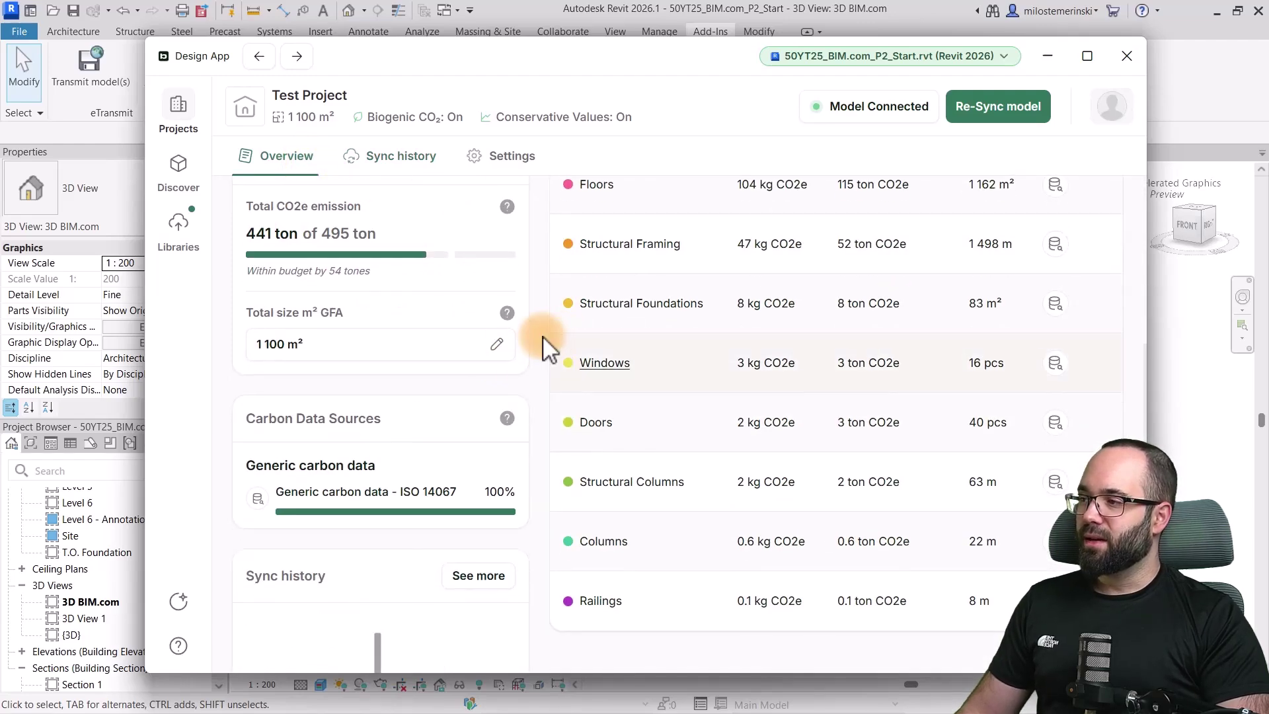
scroll(541, 331, "down", 3)
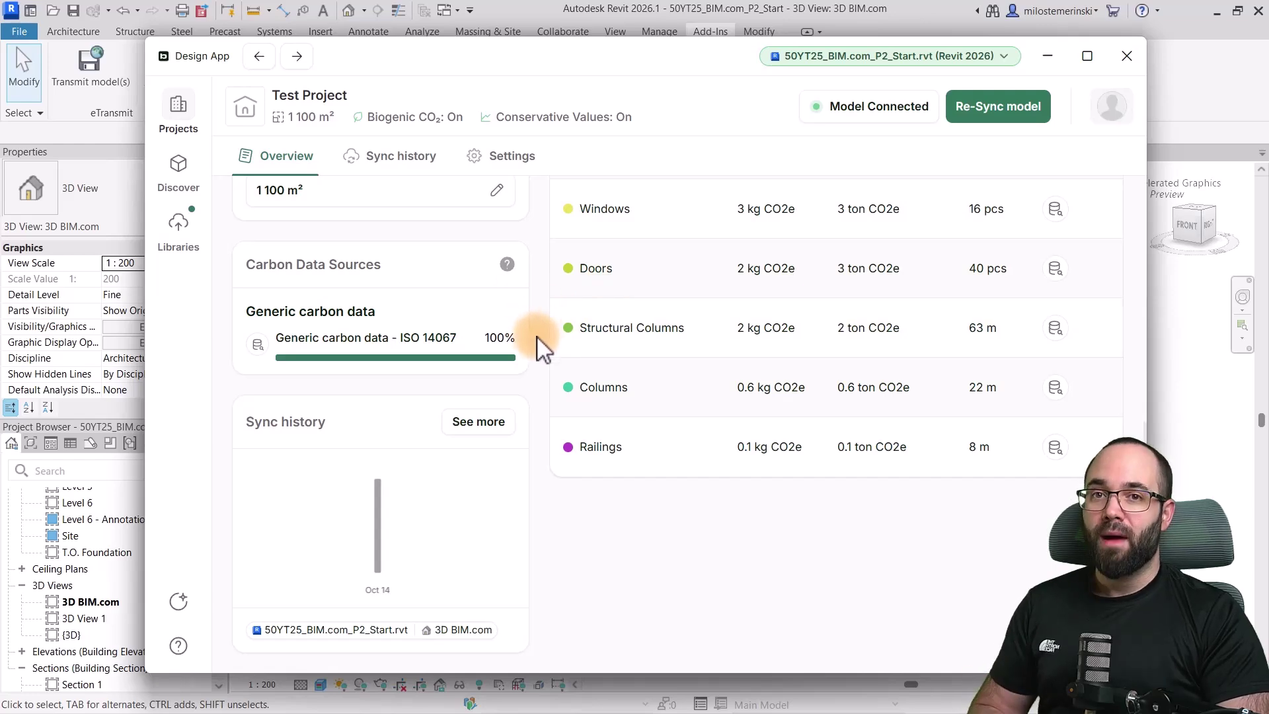
scroll(538, 387, "up", 5)
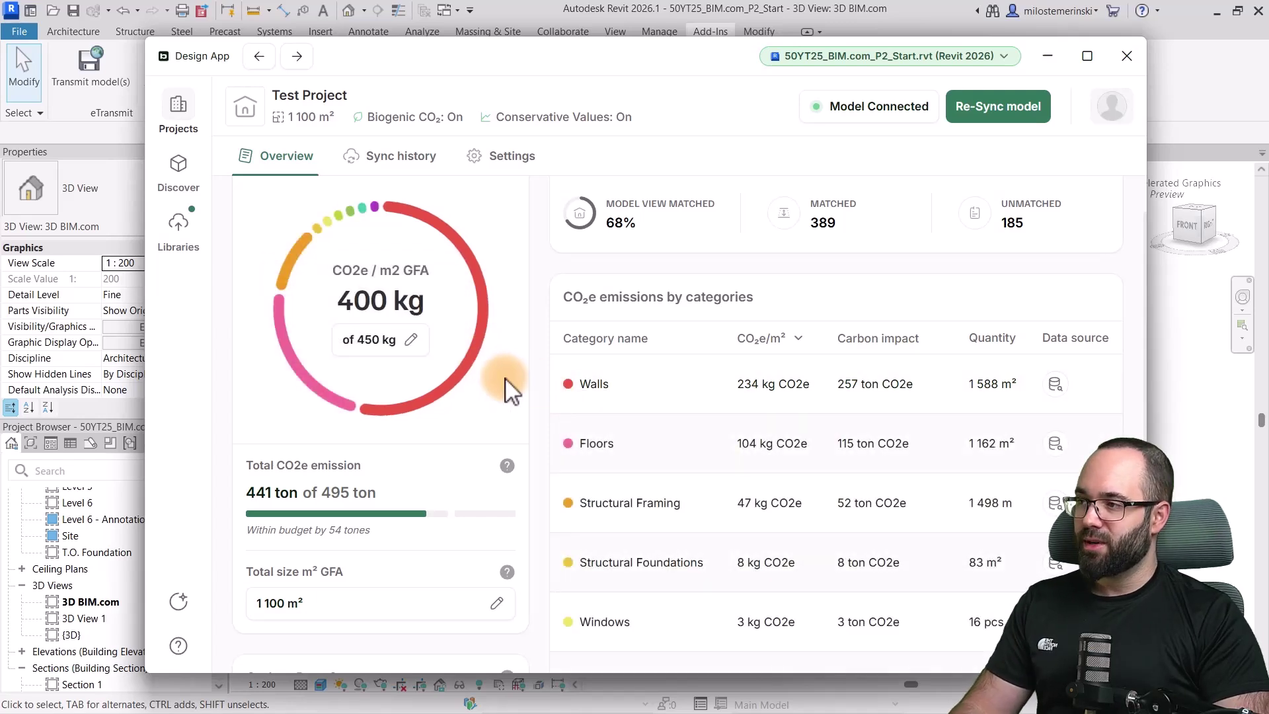
mouse_move(463, 384)
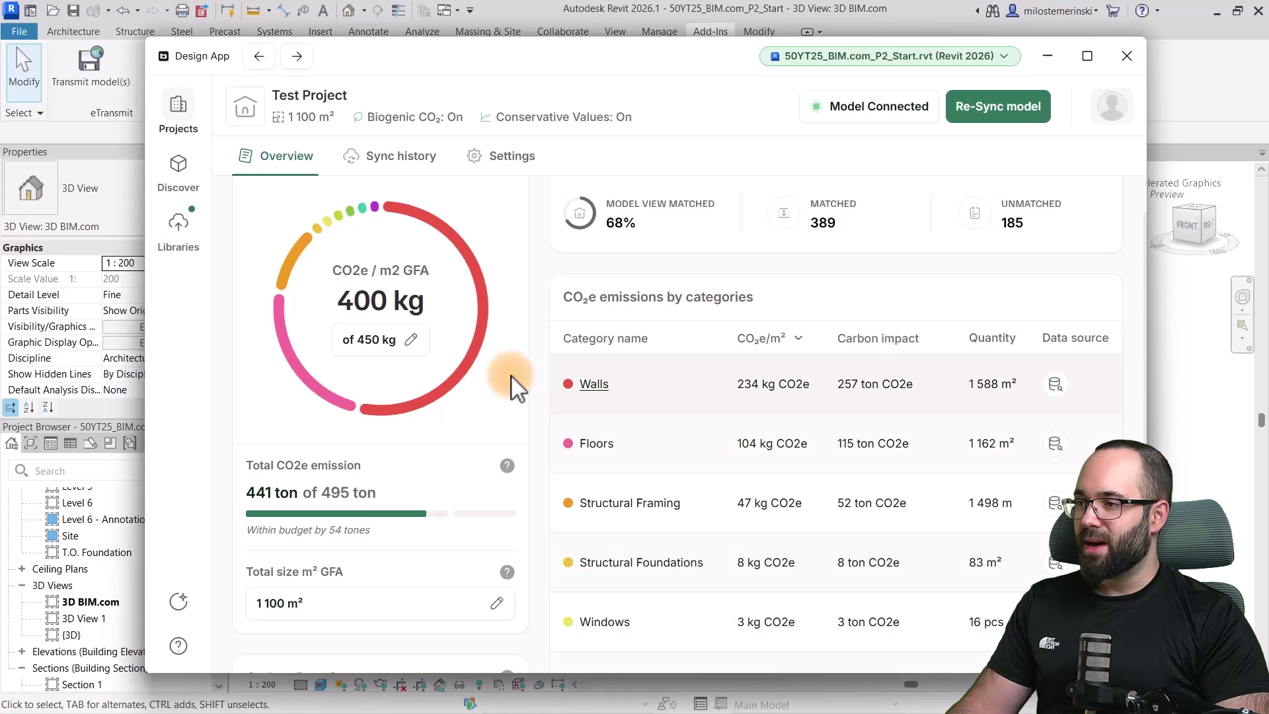
- Open the Walls breakdown and the exterior brick wall type, then minimize the Design App
left_click(472, 368)
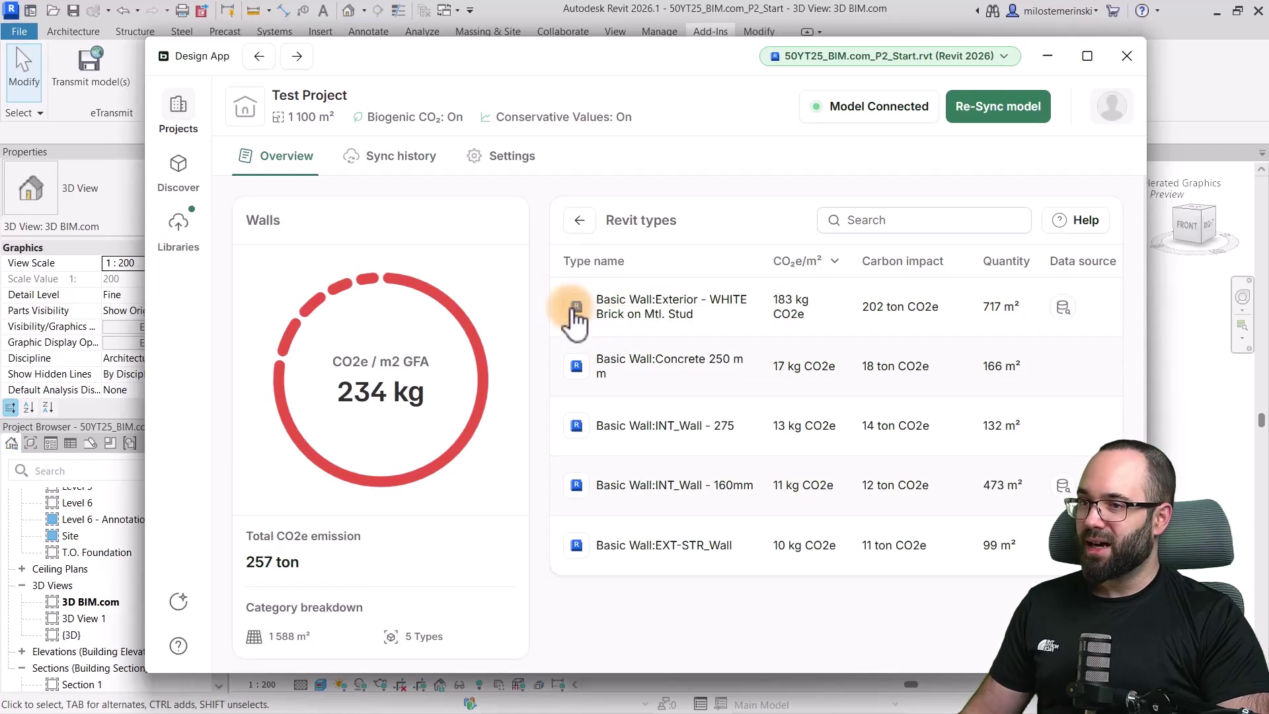
left_click(607, 328)
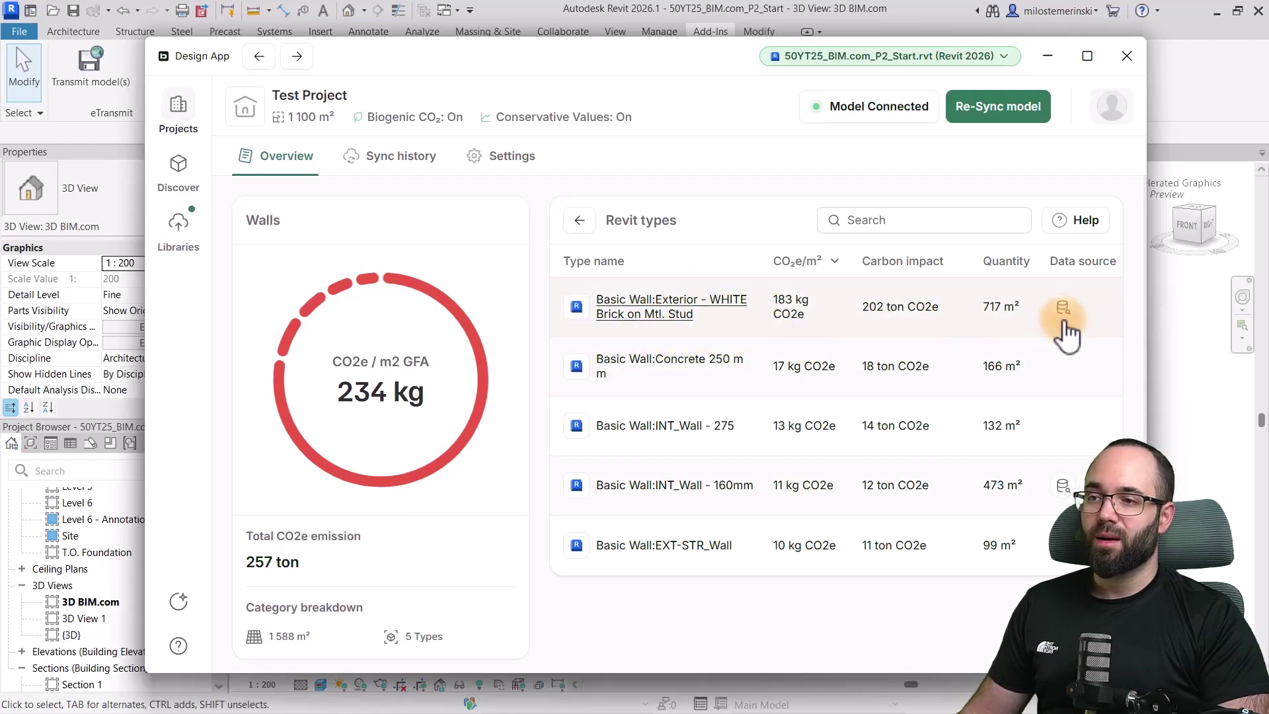
left_click(1048, 56)
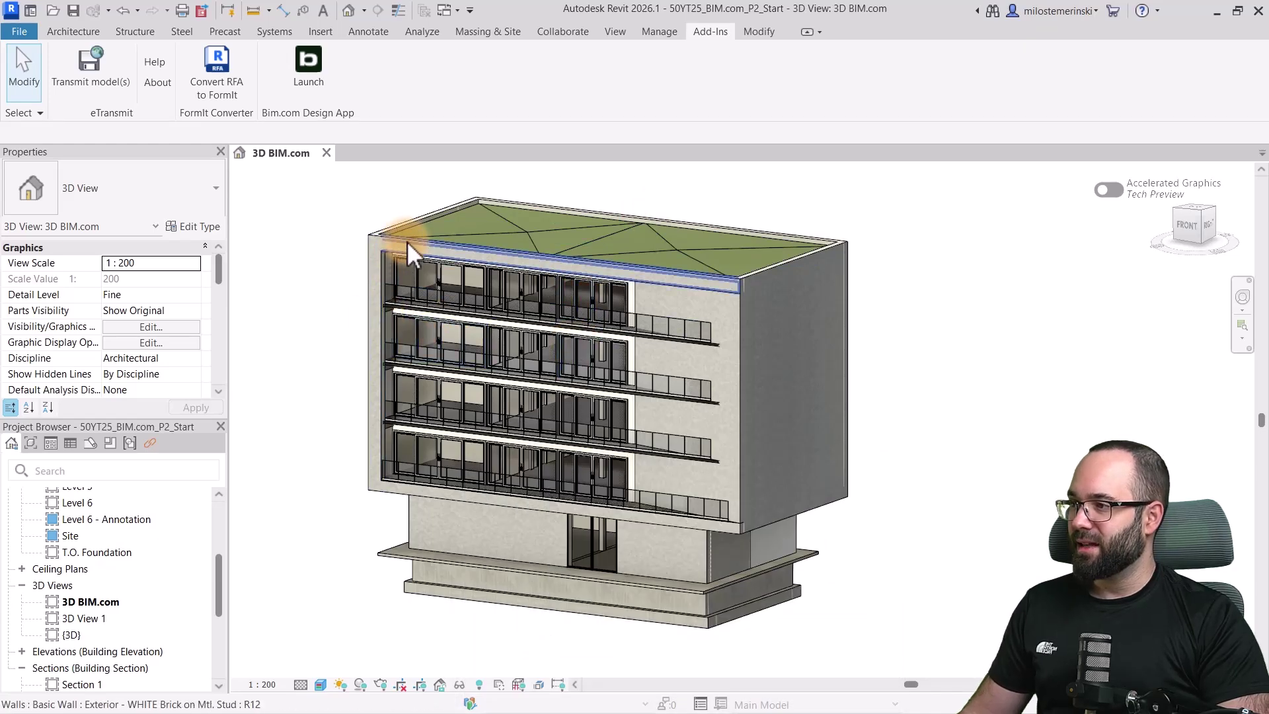
- Open the layer structure of the exterior wall's Exterior - WHITE Brick on Mtl. Stud type
left_click(793, 265)
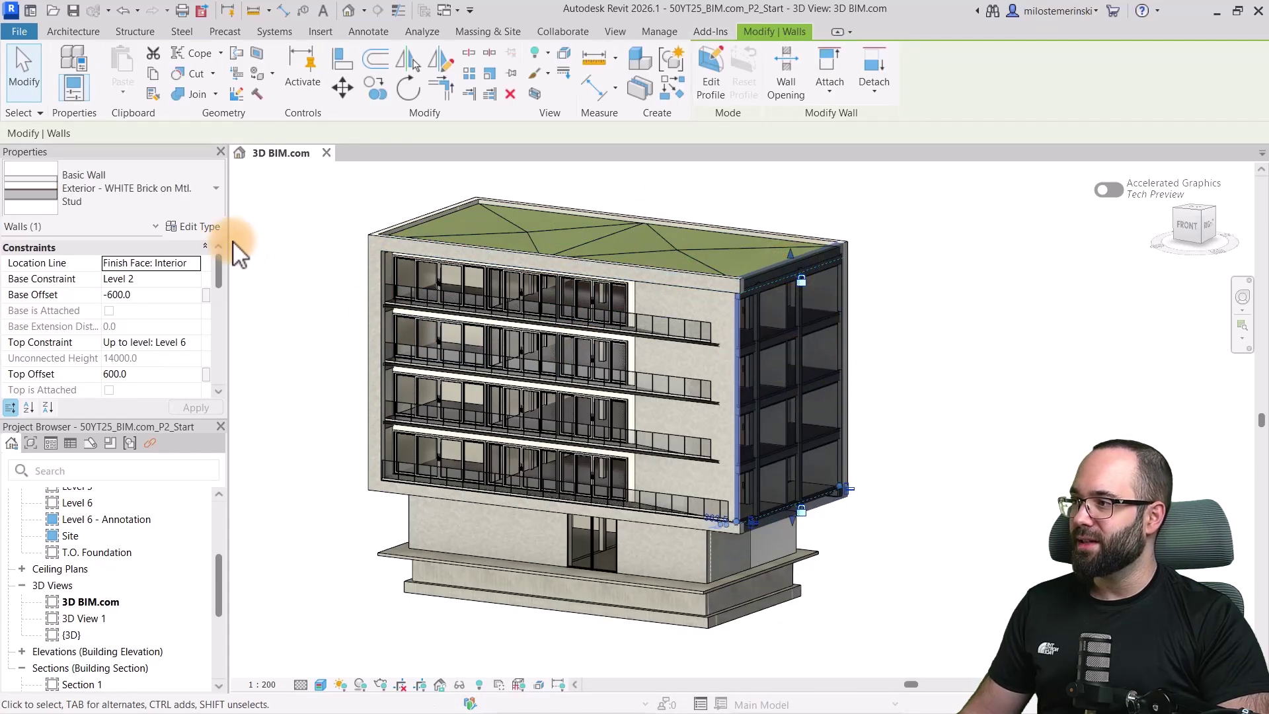
left_click(197, 225)
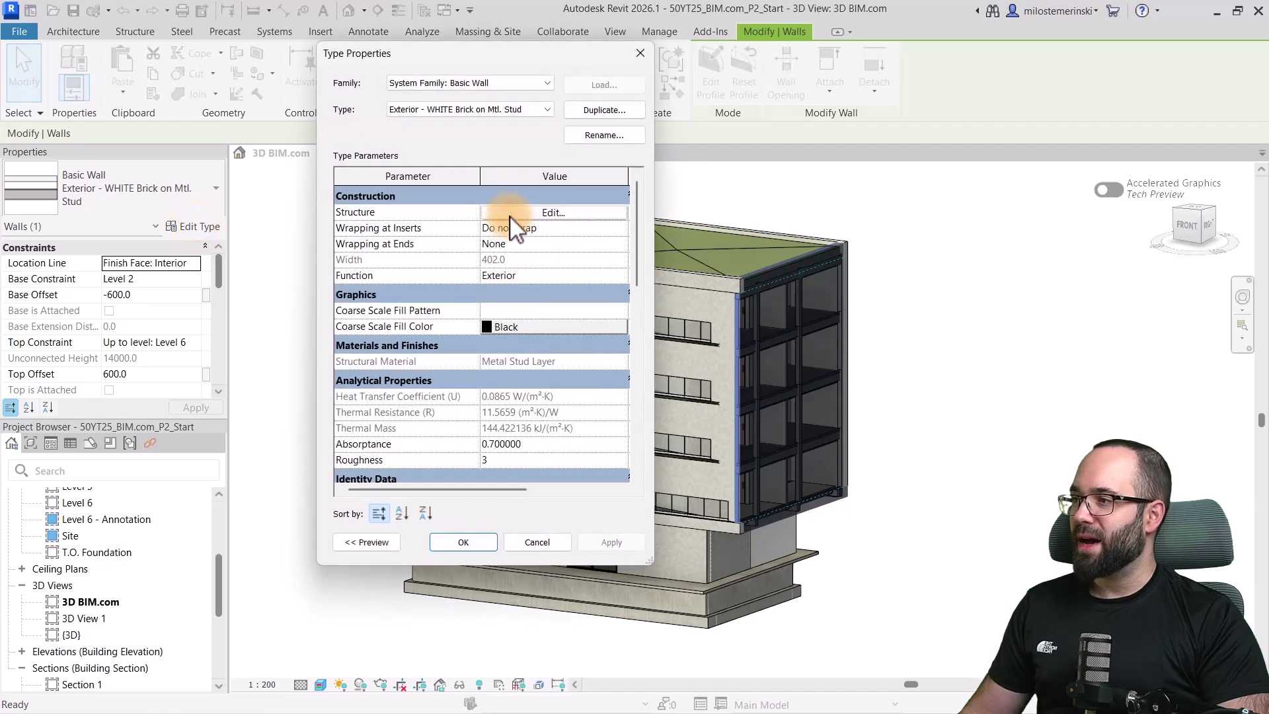
left_click(510, 216)
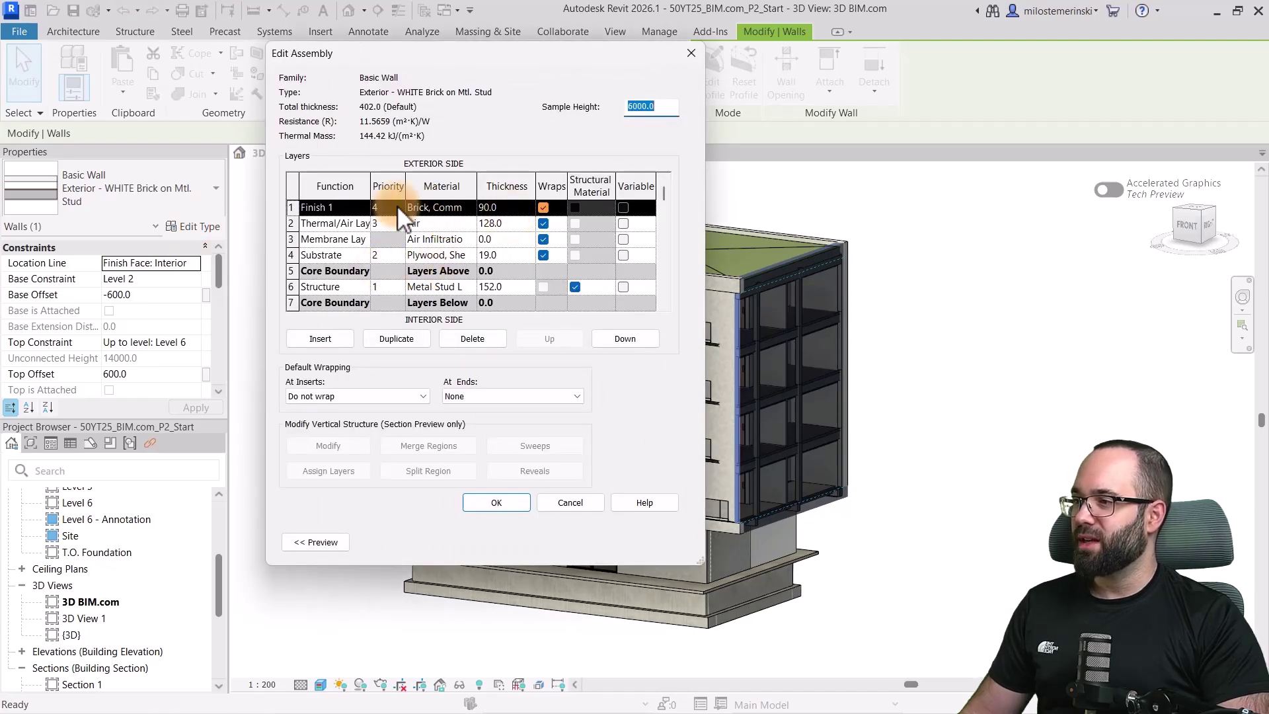
scroll(456, 275, "down", 1)
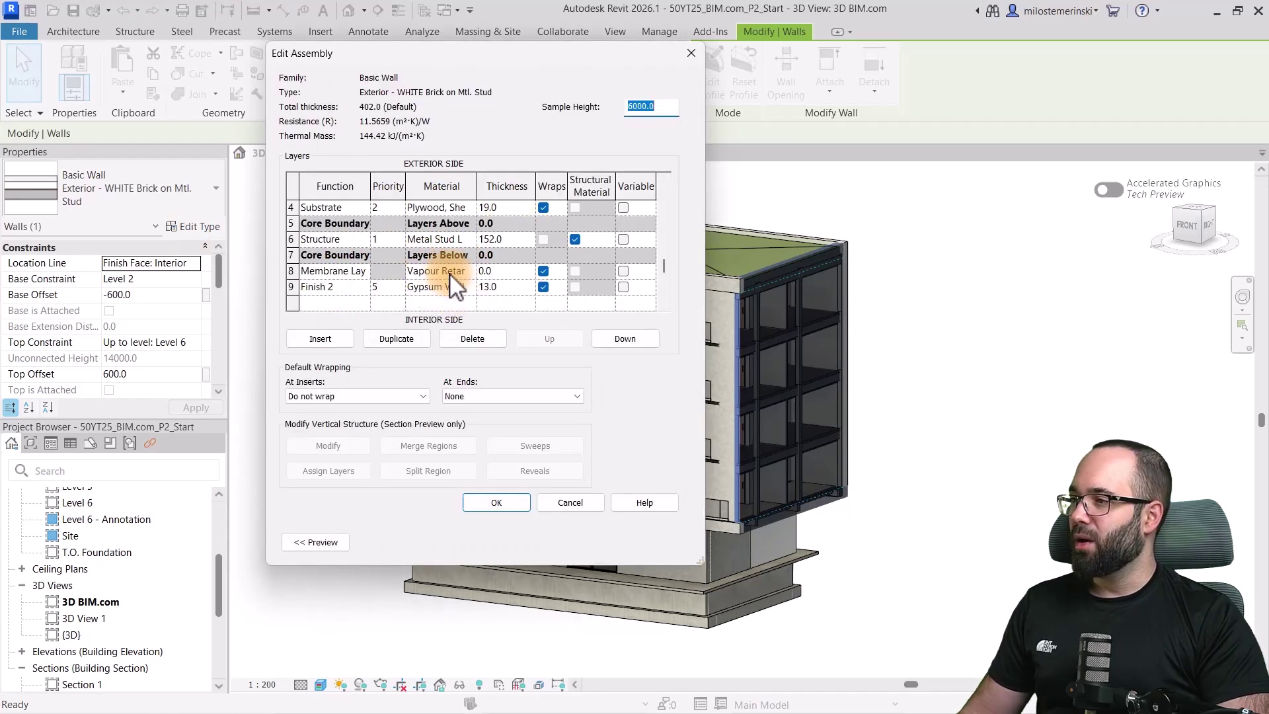
scroll(485, 289, "up", 1)
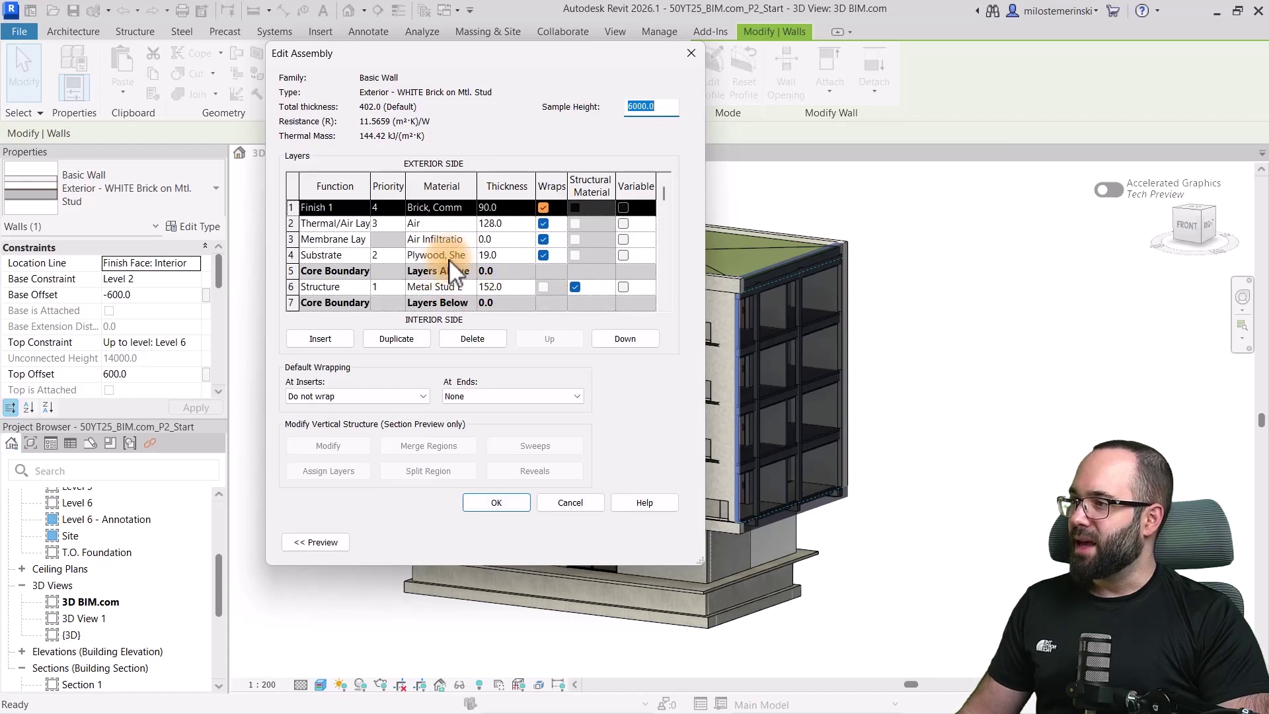
- Set the structure layer's material to Concrete, Cast In Situ
left_click(467, 290)
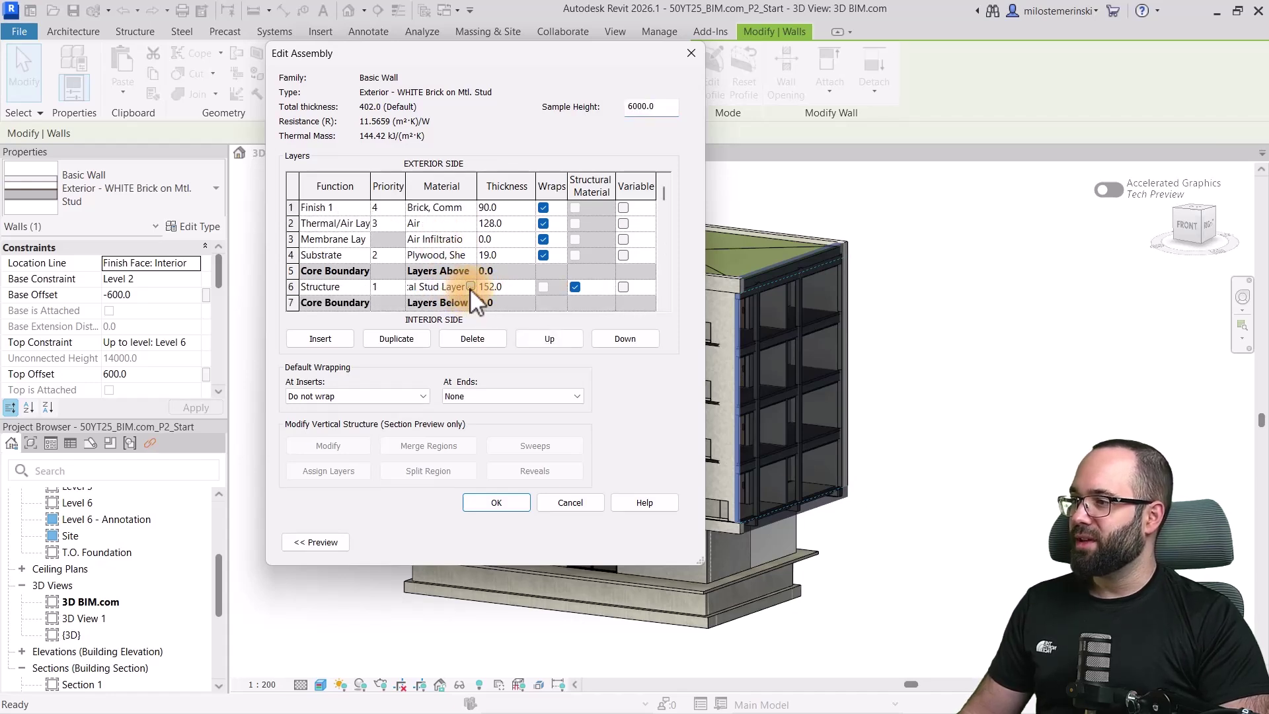
left_click(471, 286)
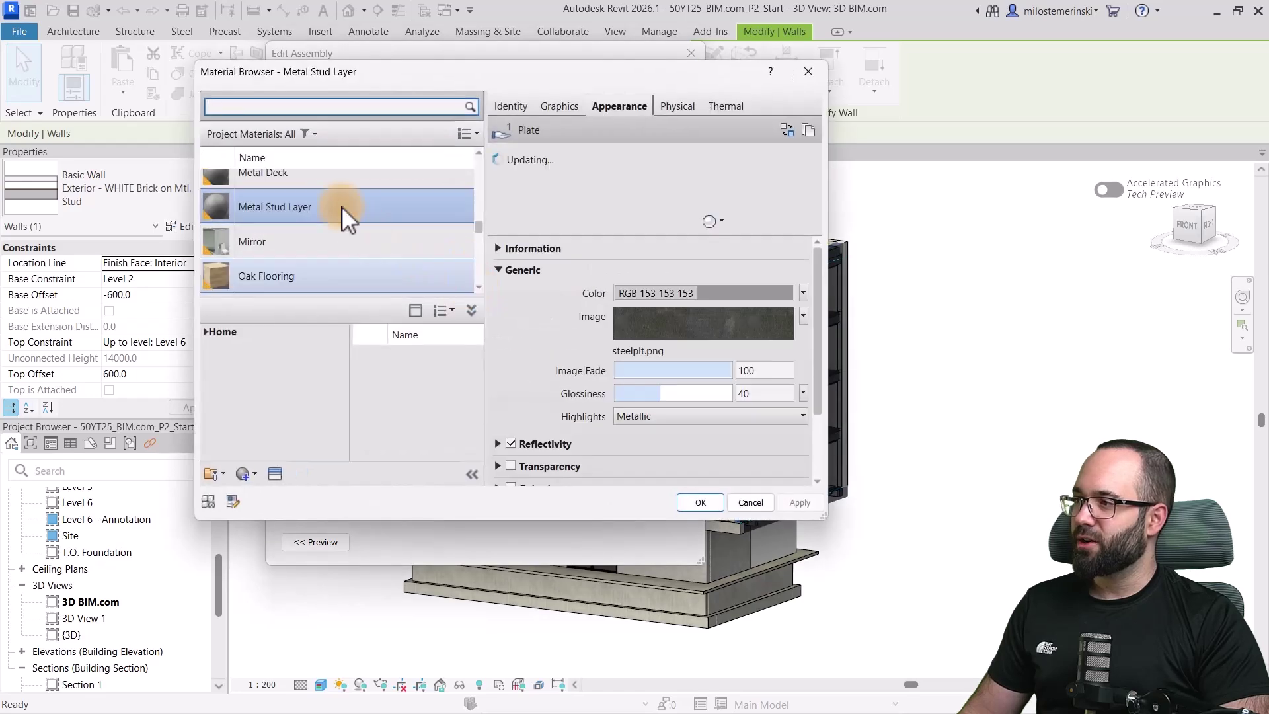
type("conc")
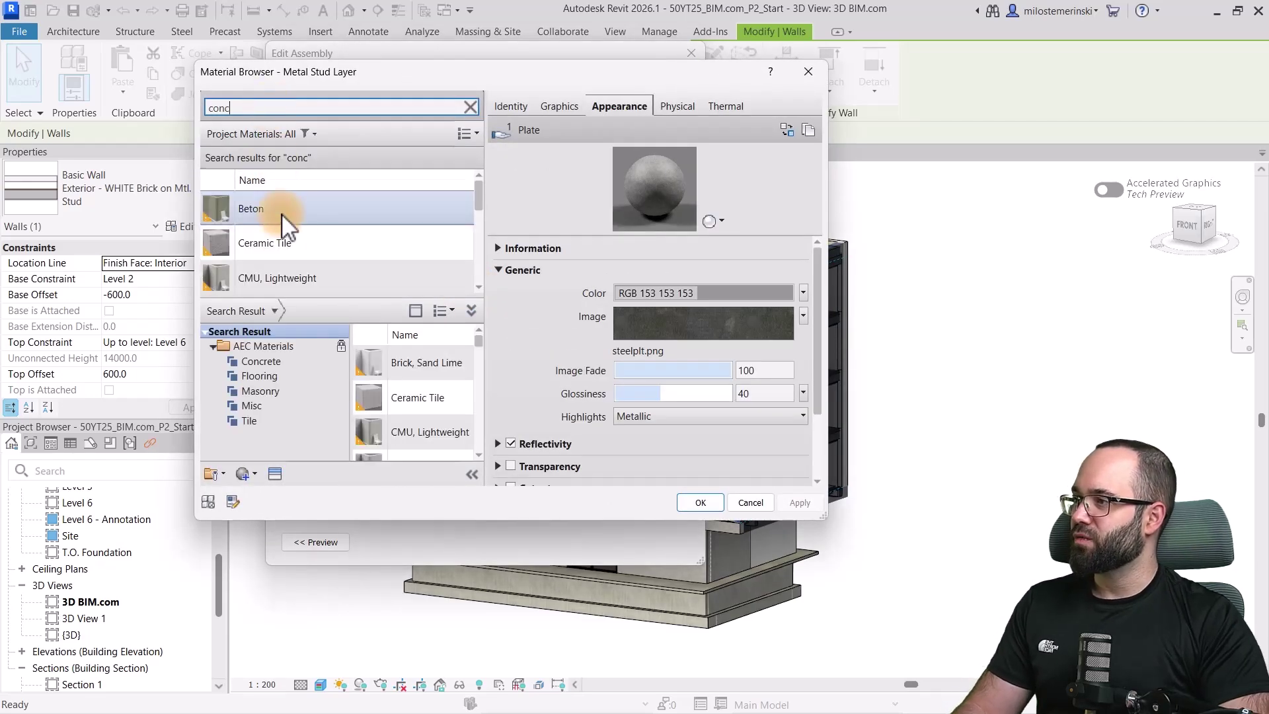
scroll(328, 233, "down", 1)
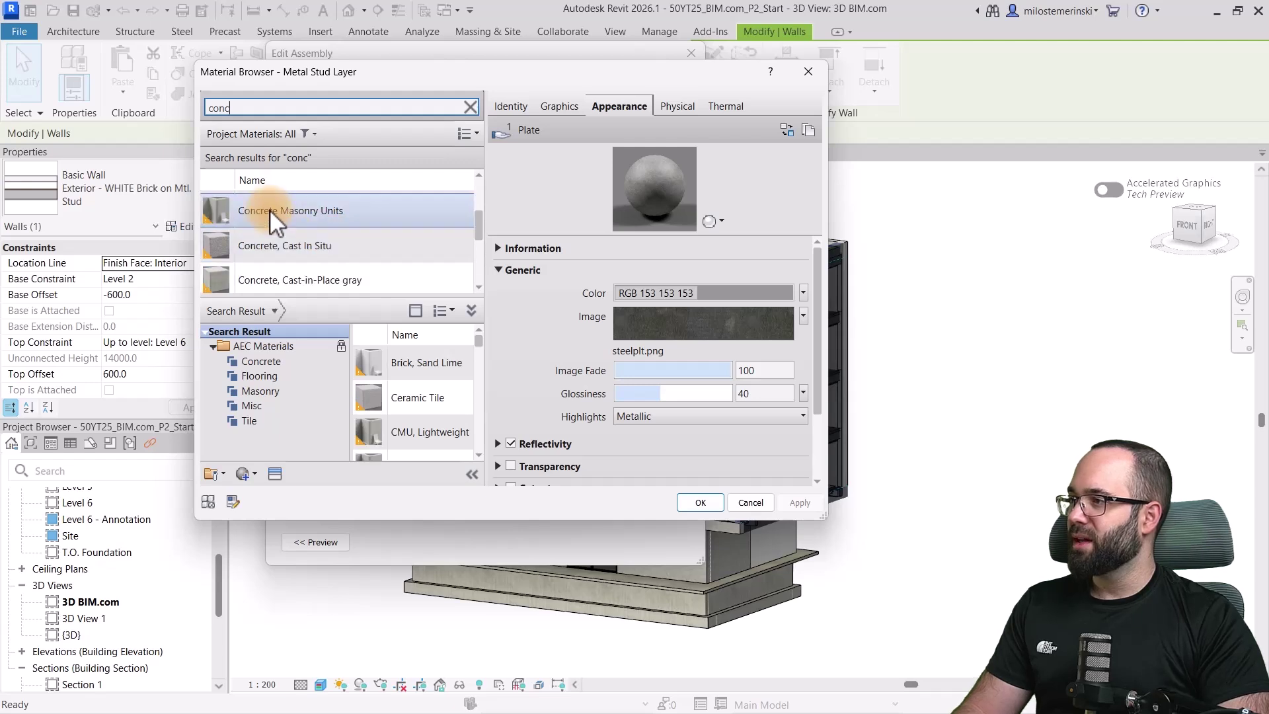
scroll(291, 221, "up", 1)
scroll(331, 251, "down", 1)
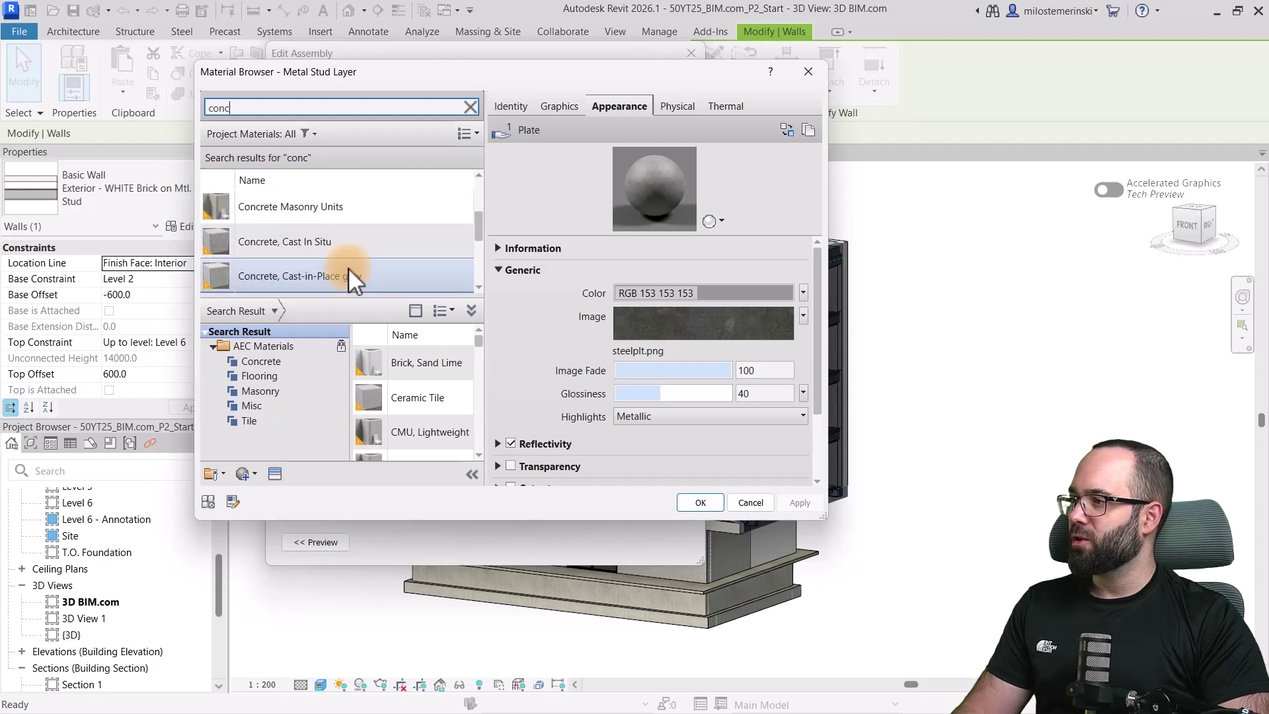
left_click(286, 242)
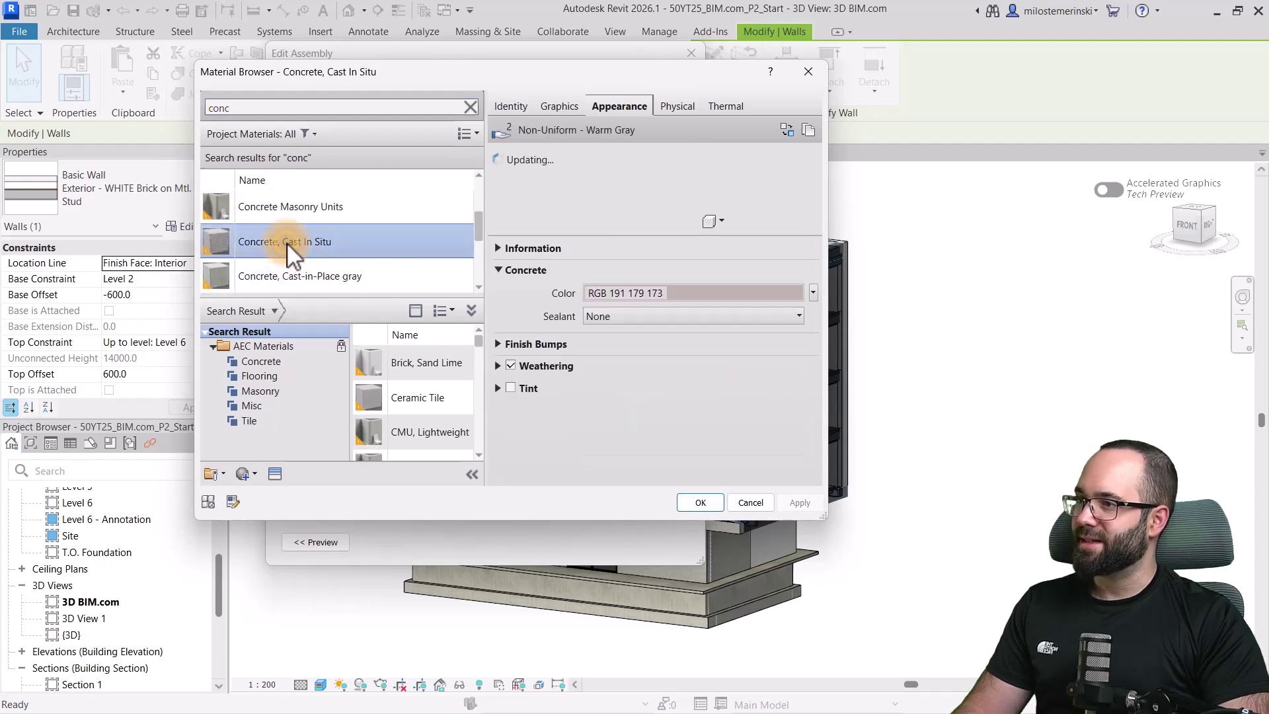
left_click(678, 502)
- Confirm the edited assembly and apply the type change to the walls
left_click(502, 502)
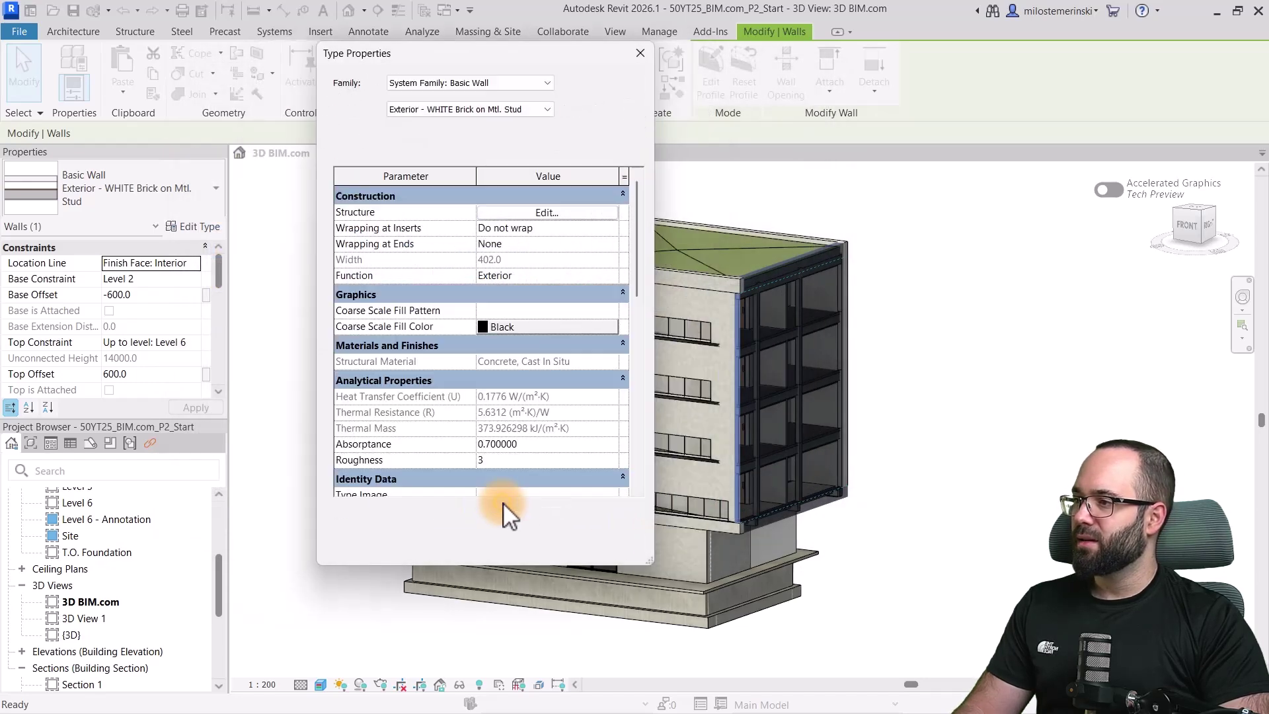
left_click(609, 540)
left_click(461, 542)
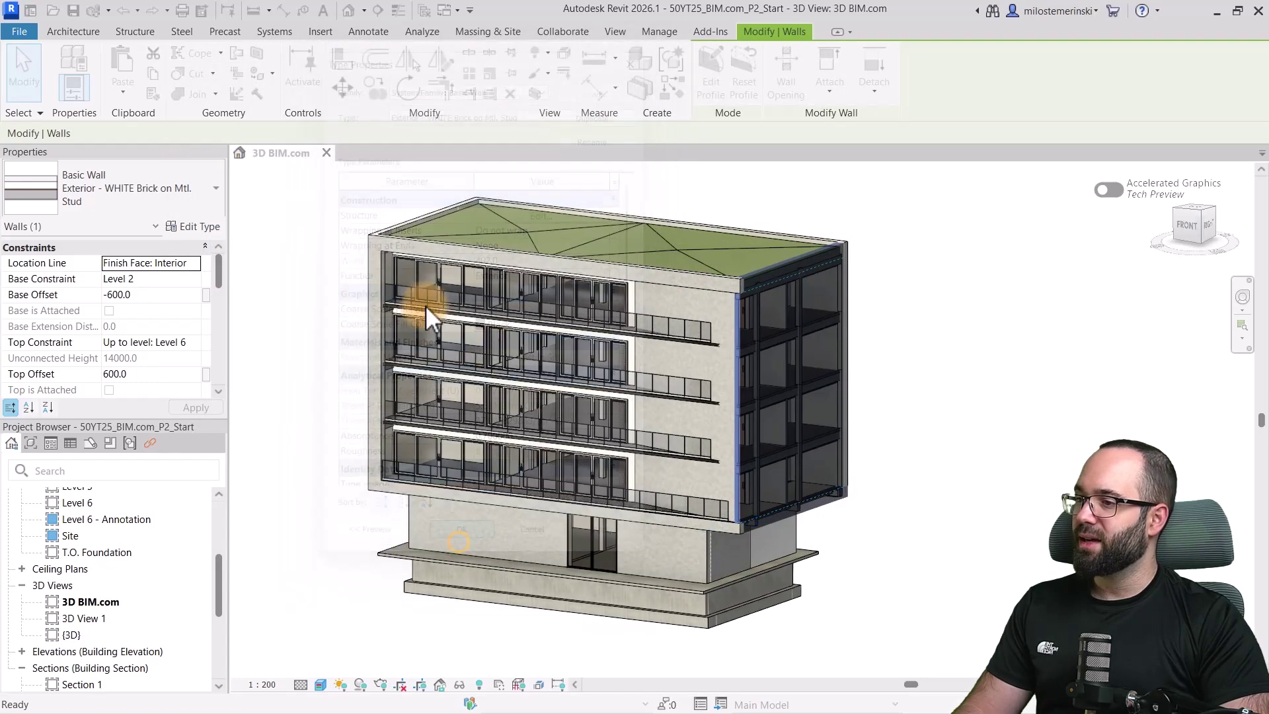
left_click(325, 344)
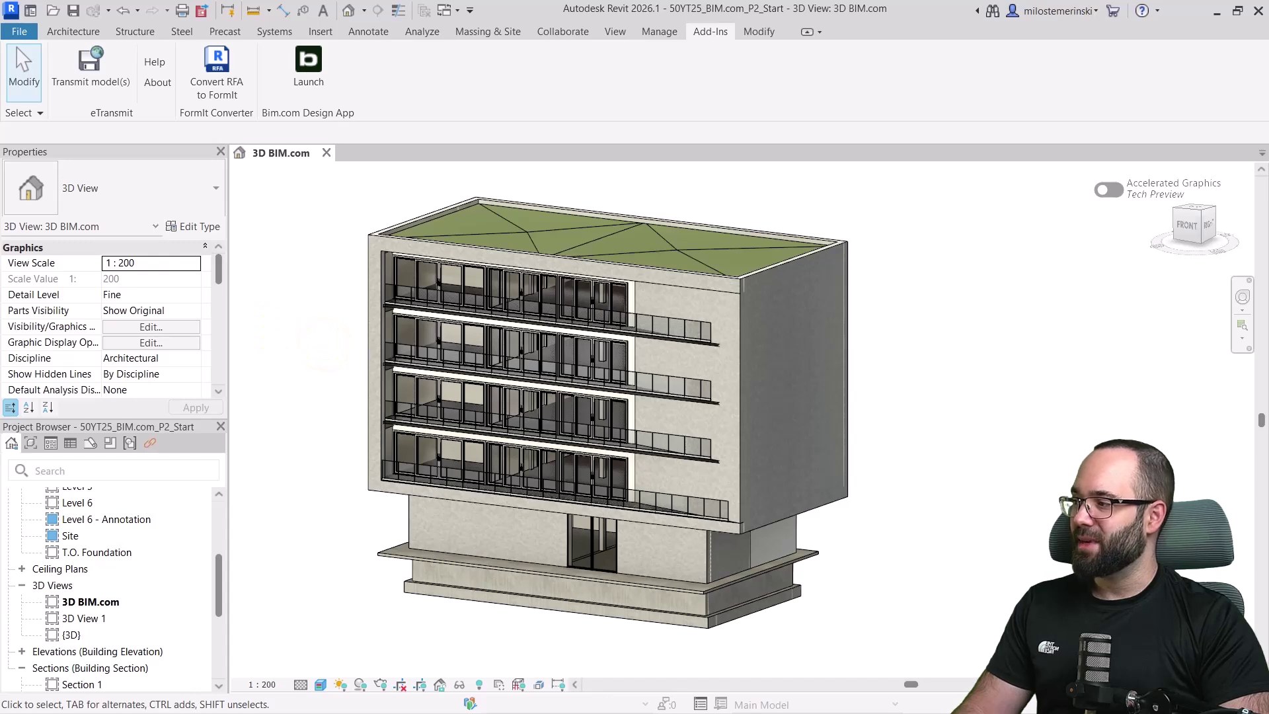
- Re-sync the model's carbon calculation using the 3D BIM.com view
key("alt+Tab")
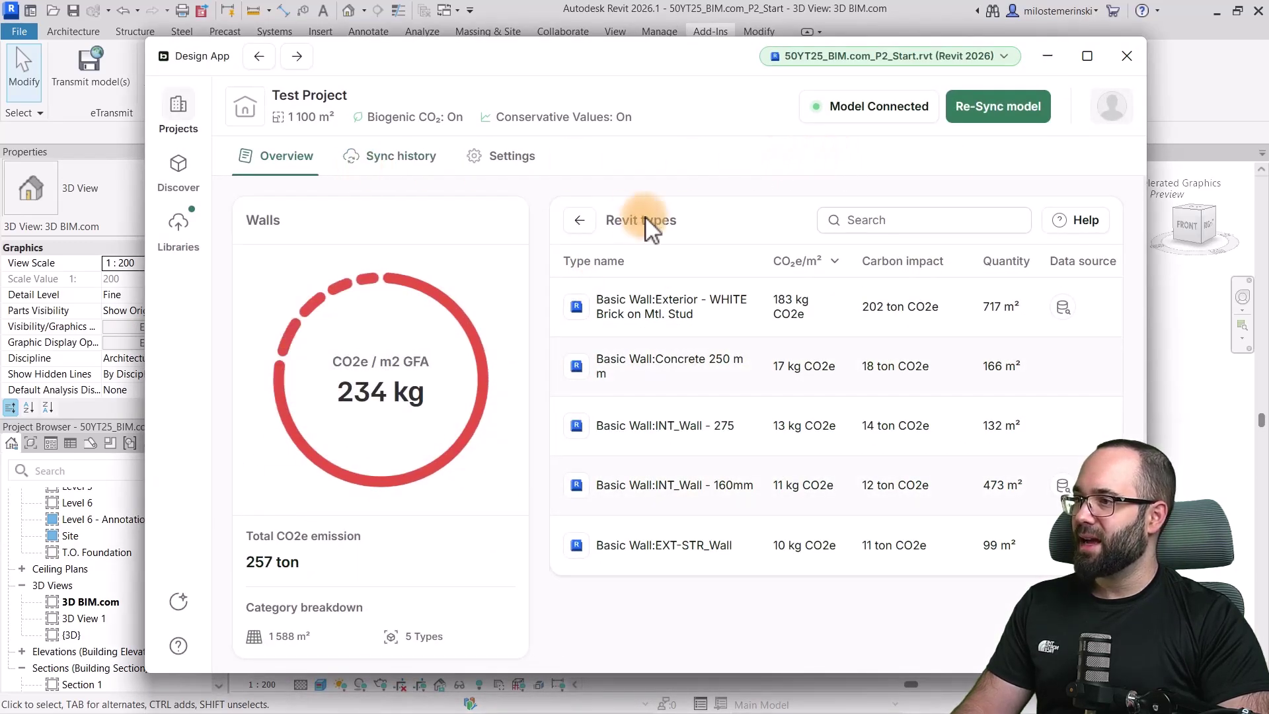
left_click(580, 221)
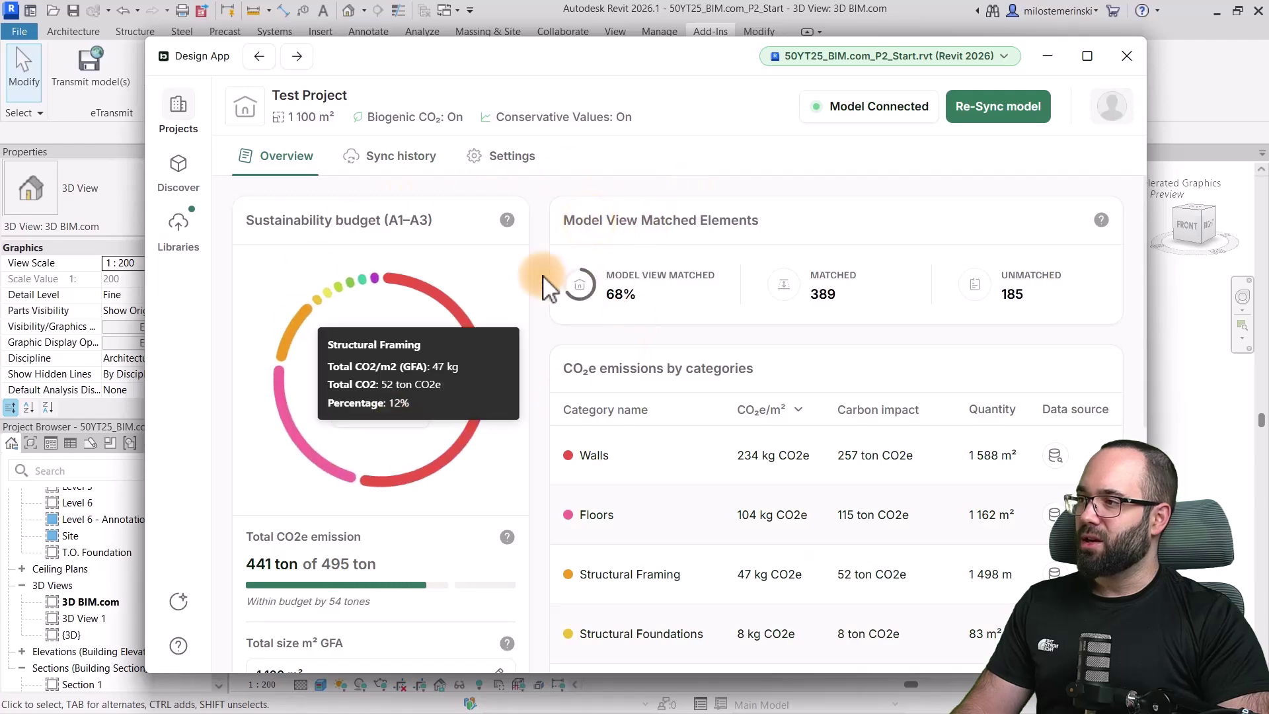
left_click(983, 126)
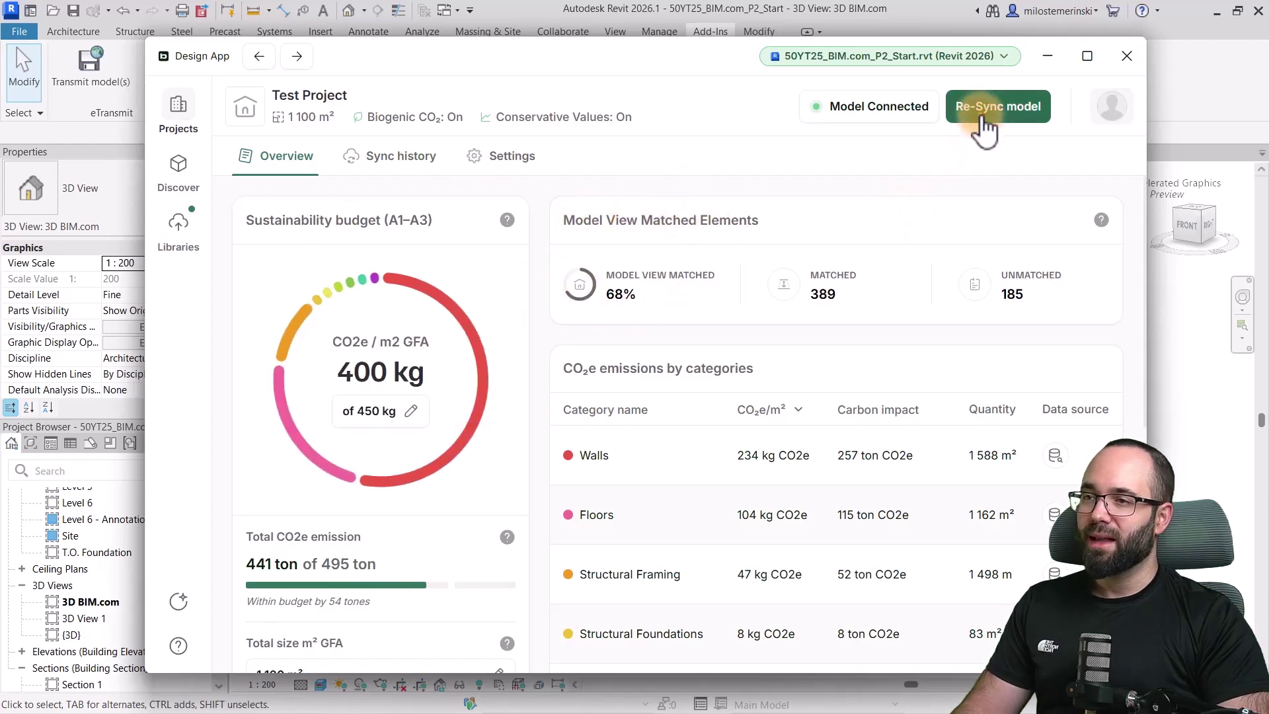
left_click(585, 357)
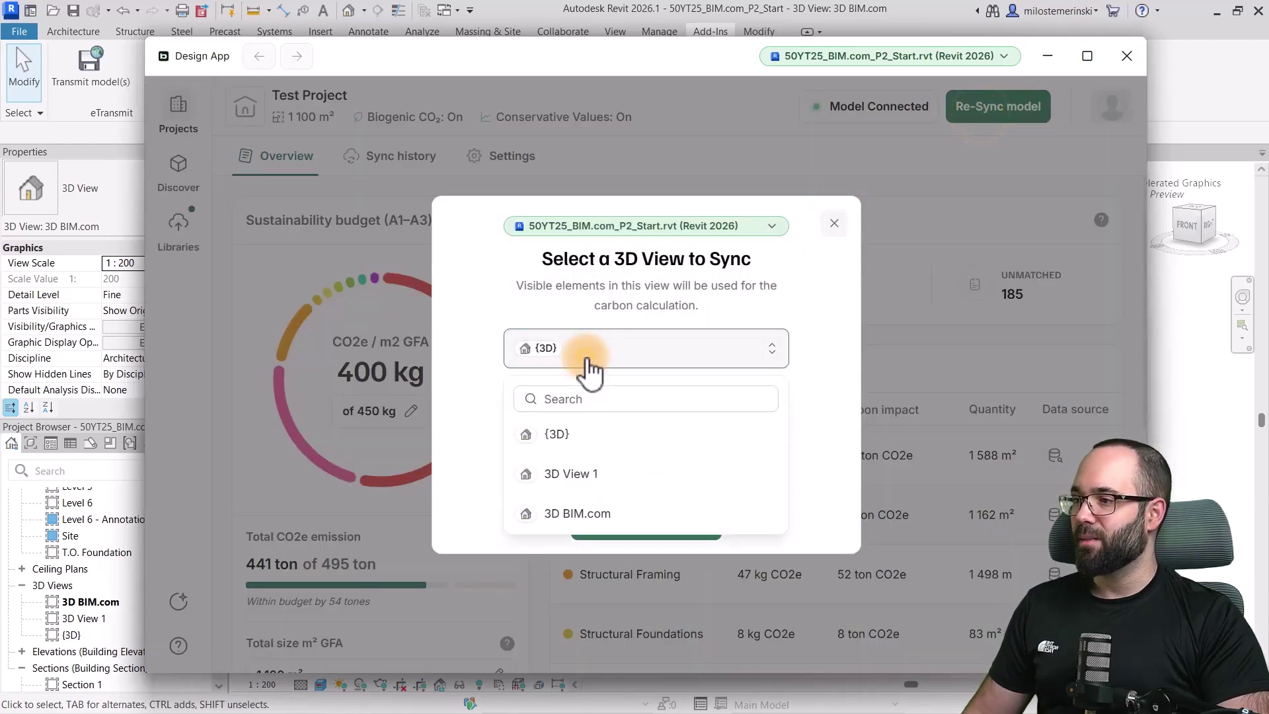
left_click(568, 513)
left_click(655, 532)
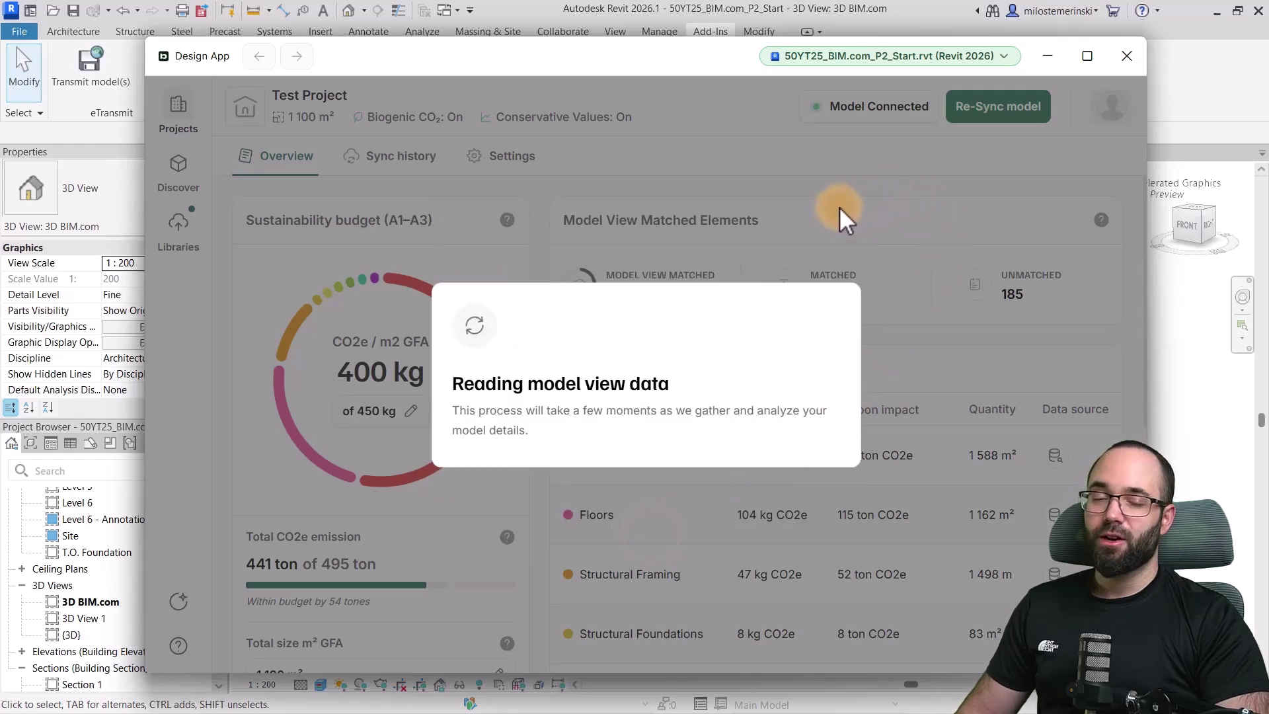
- Review the new 288 kg CO2e/m² result and open the sync history
scroll(582, 268, "down", 1)
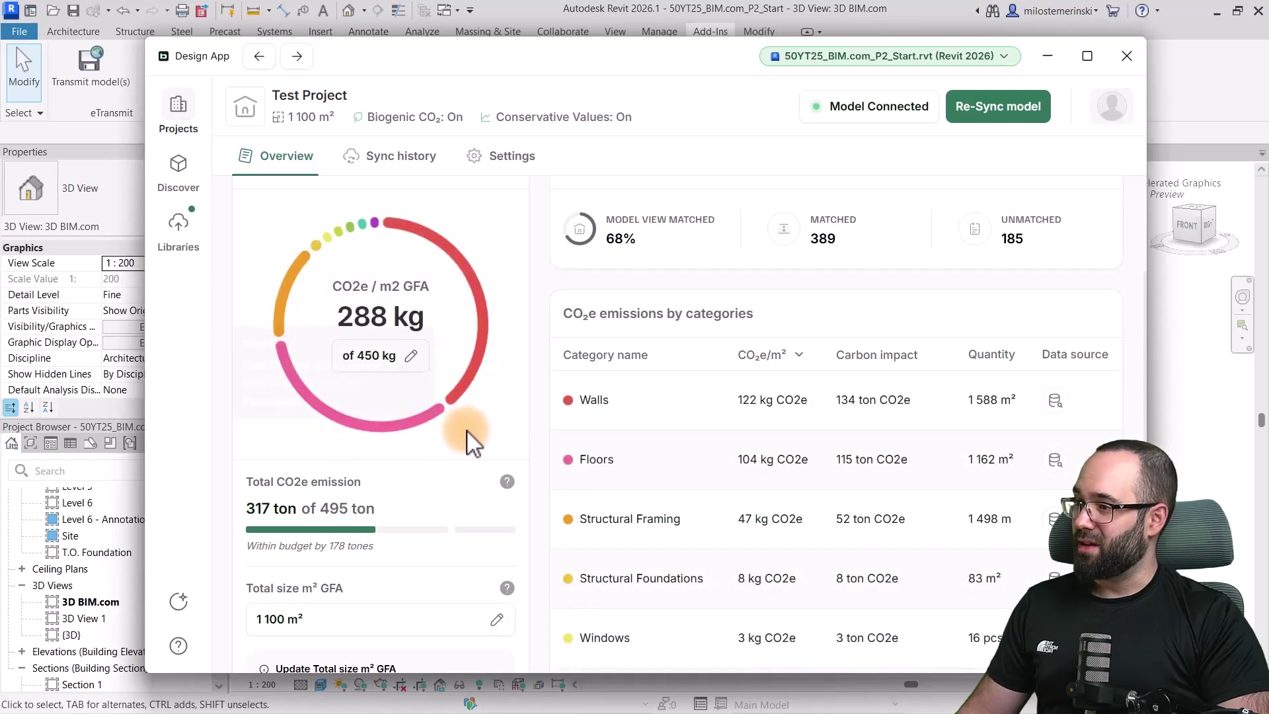
mouse_move(471, 277)
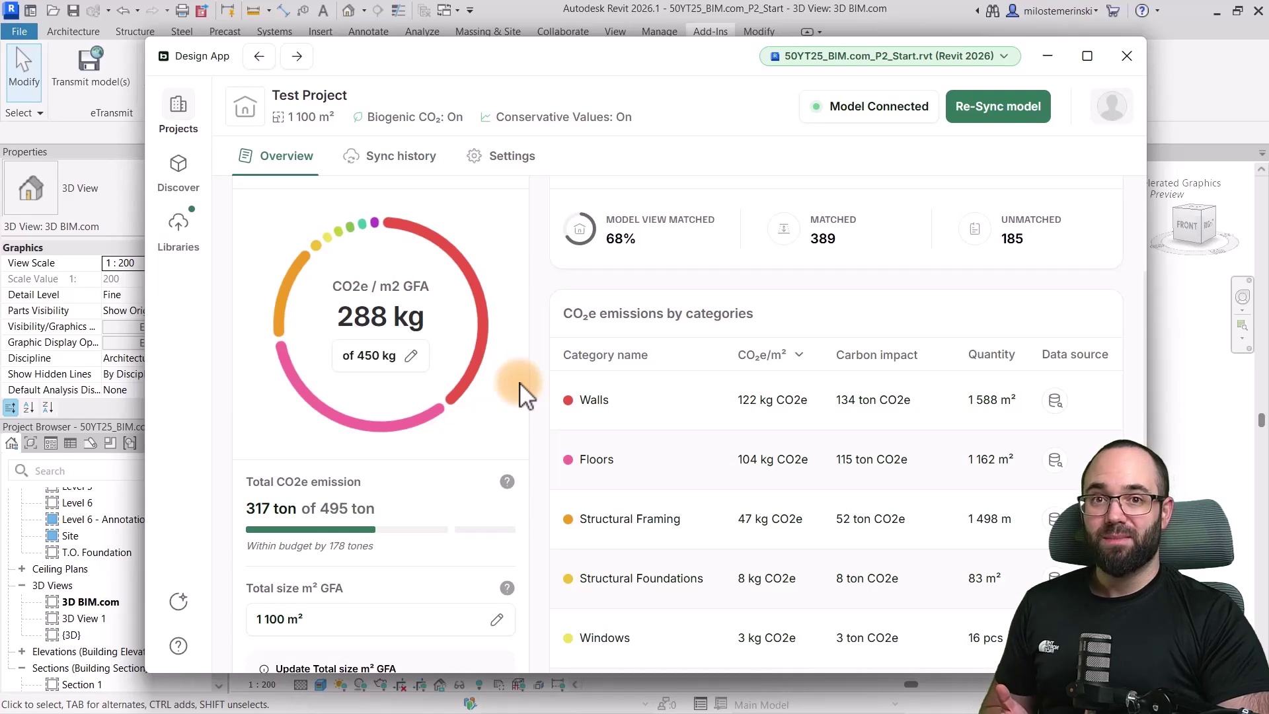
scroll(522, 383, "down", 3)
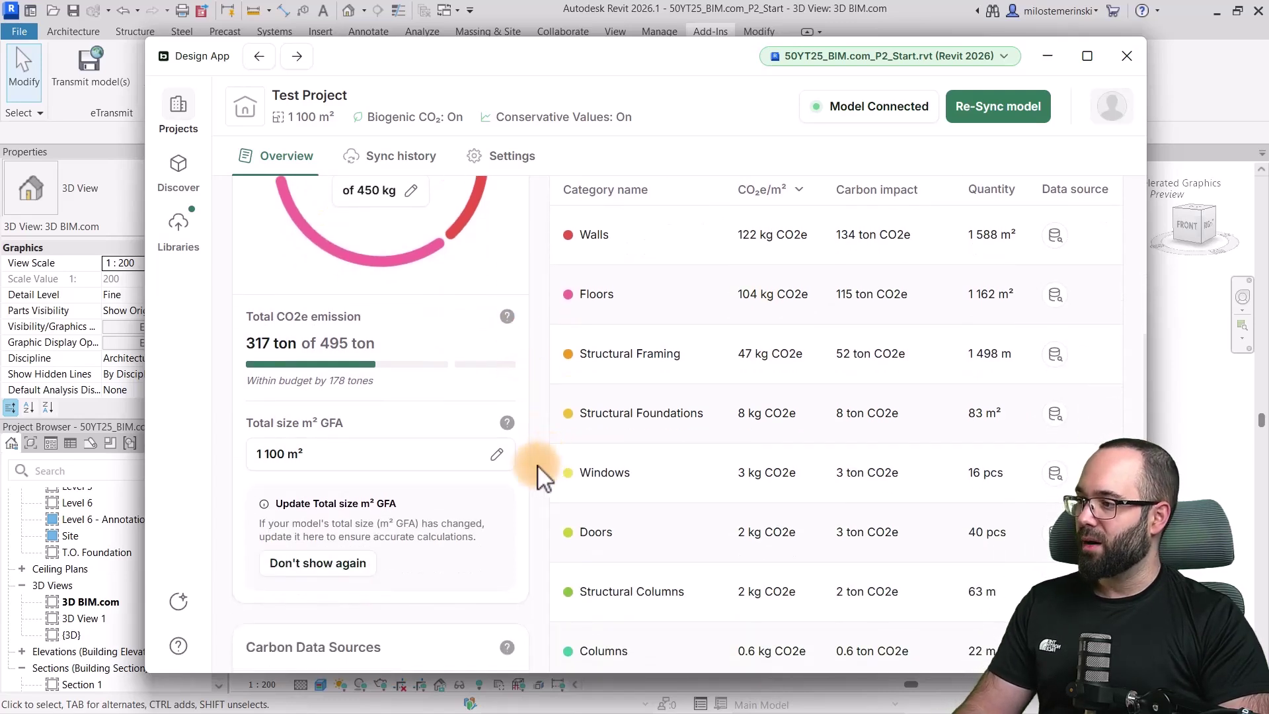
scroll(538, 487, "up", 1)
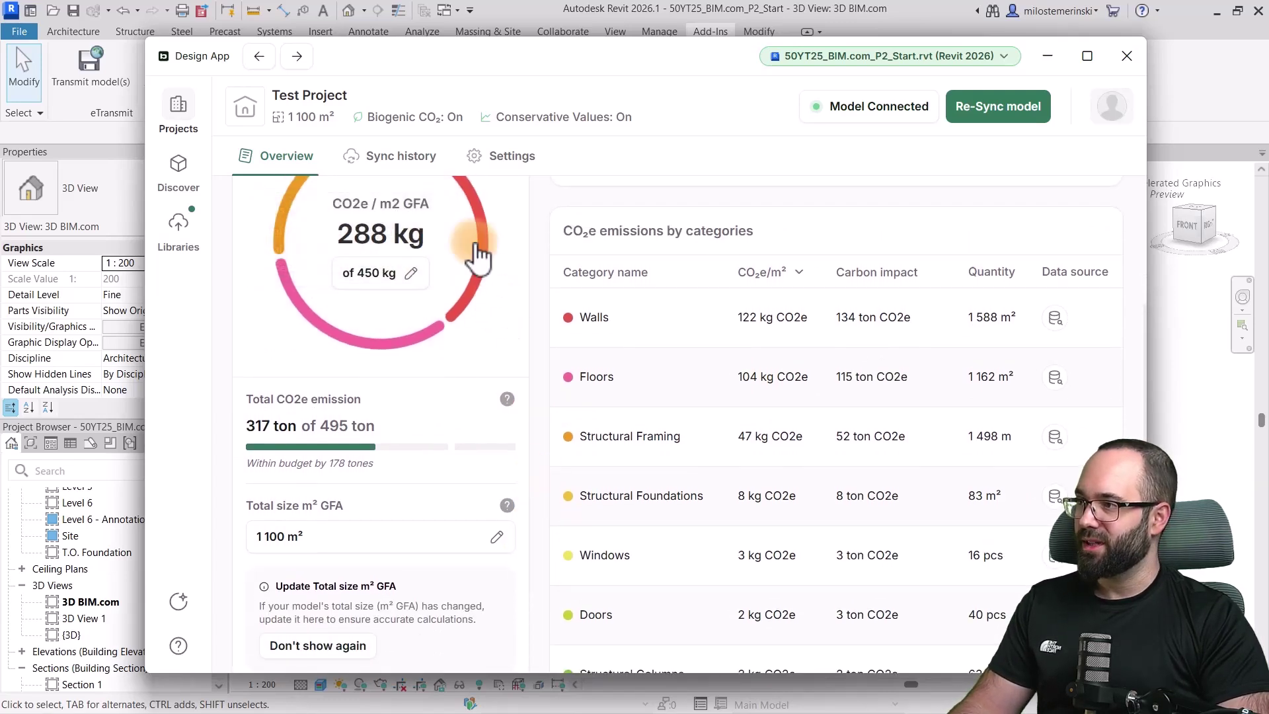
left_click(405, 165)
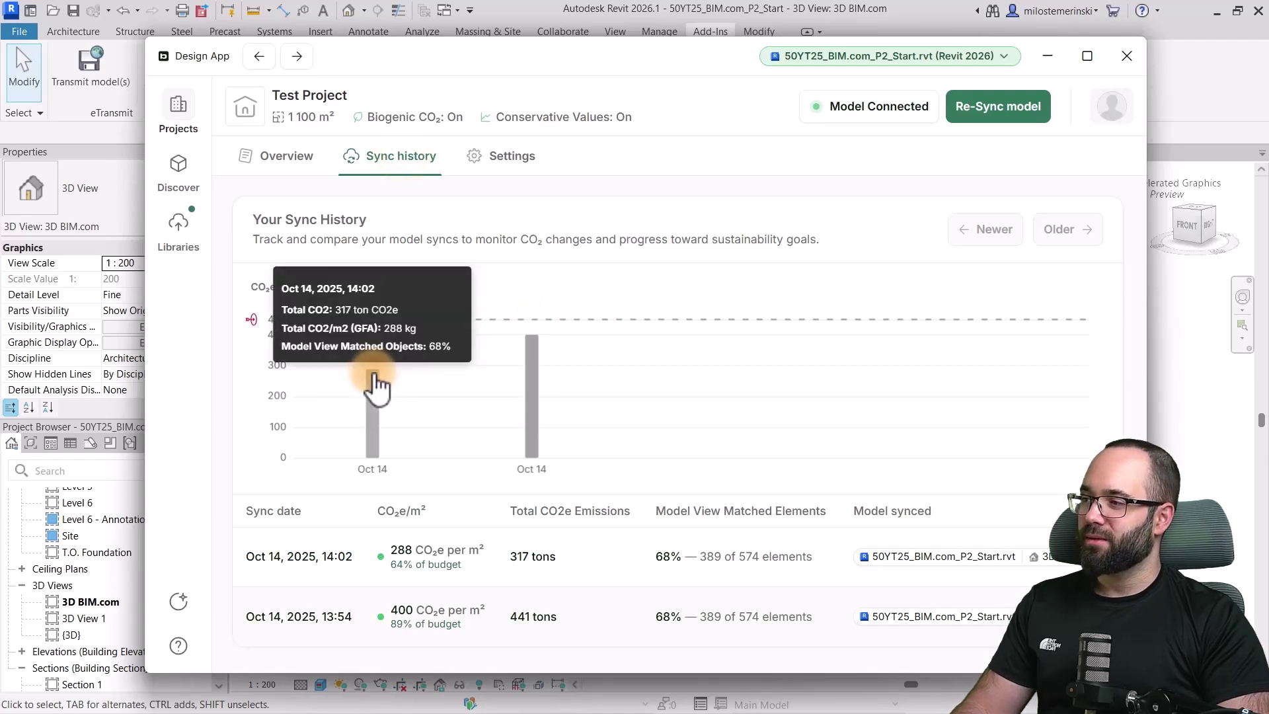
mouse_move(370, 383)
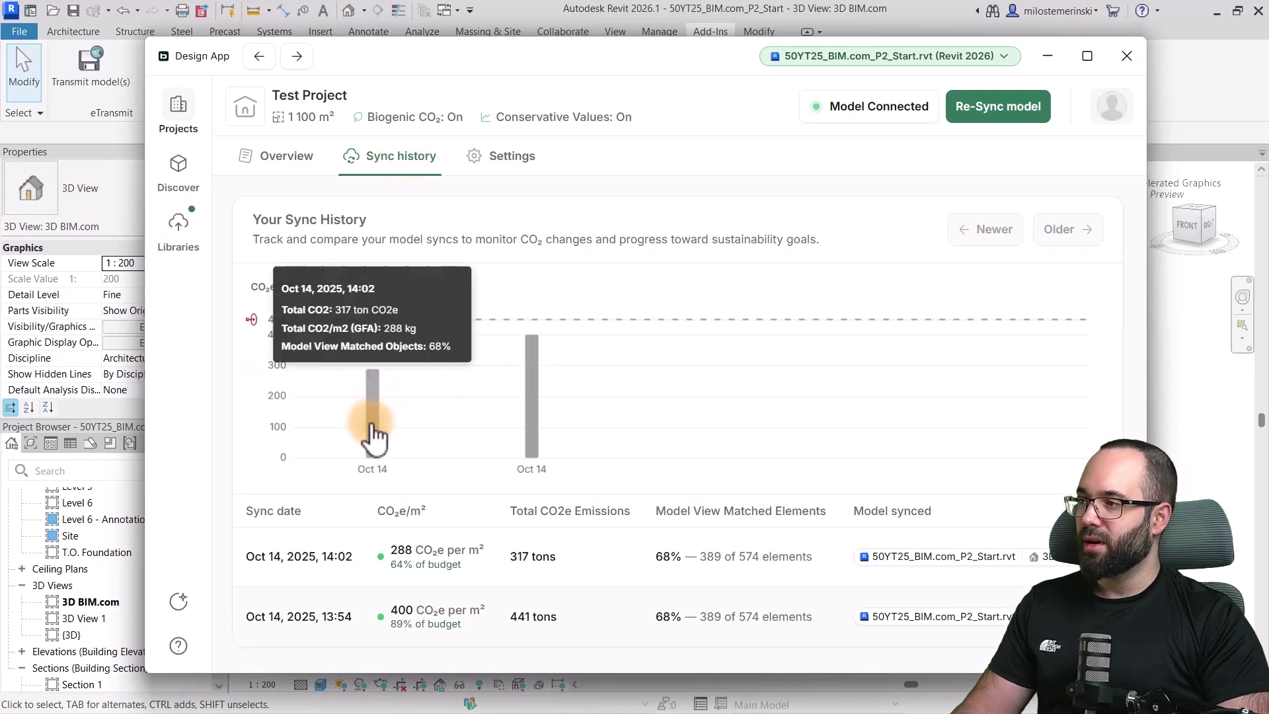
mouse_move(539, 416)
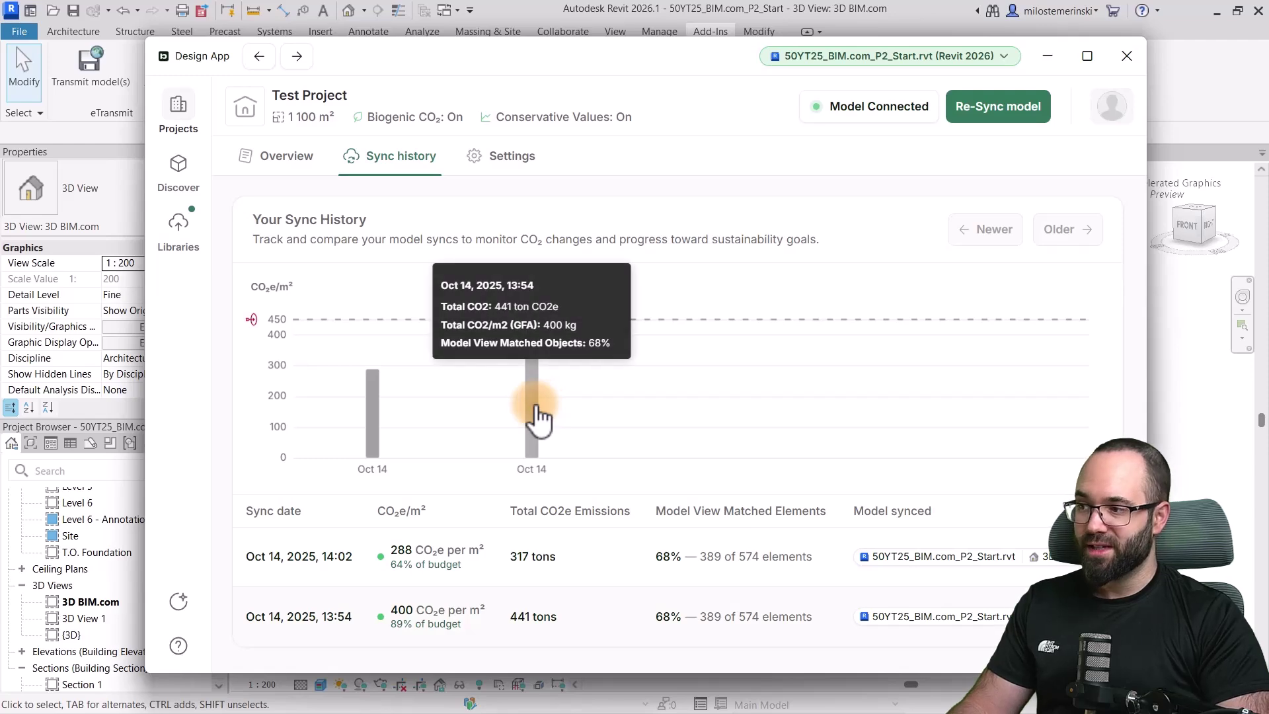
left_click(281, 158)
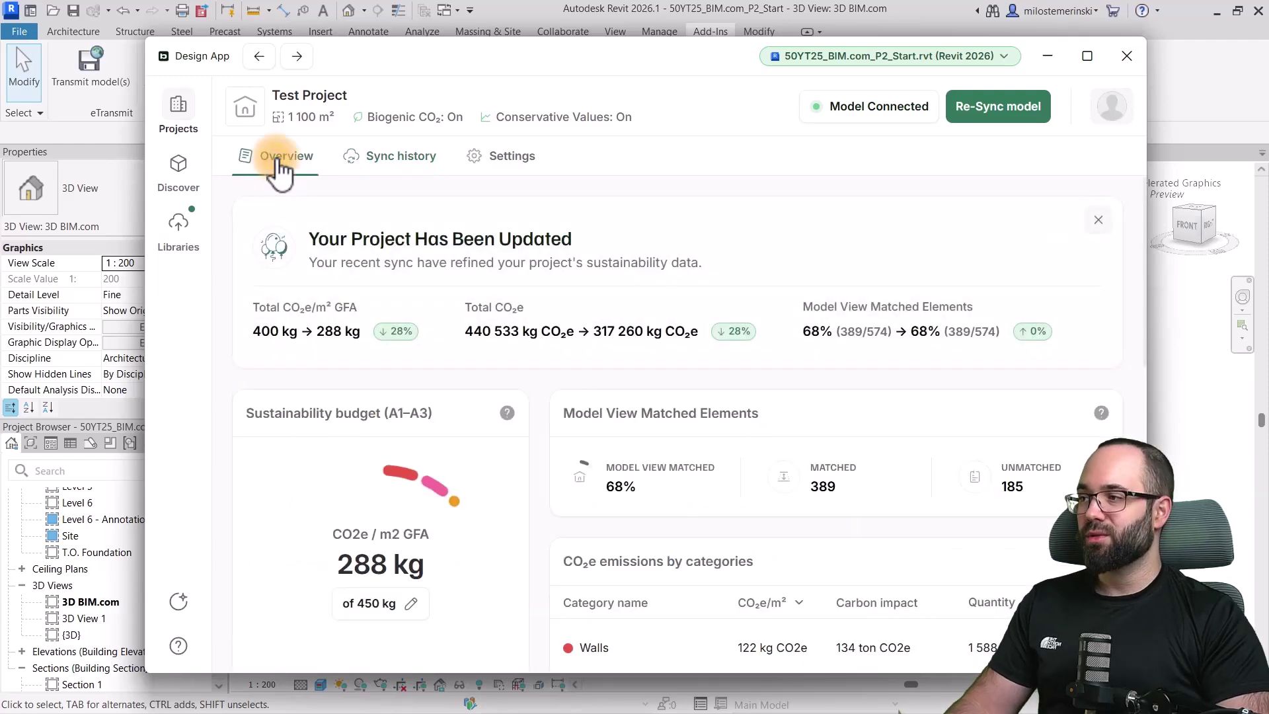
scroll(462, 413, "down", 5)
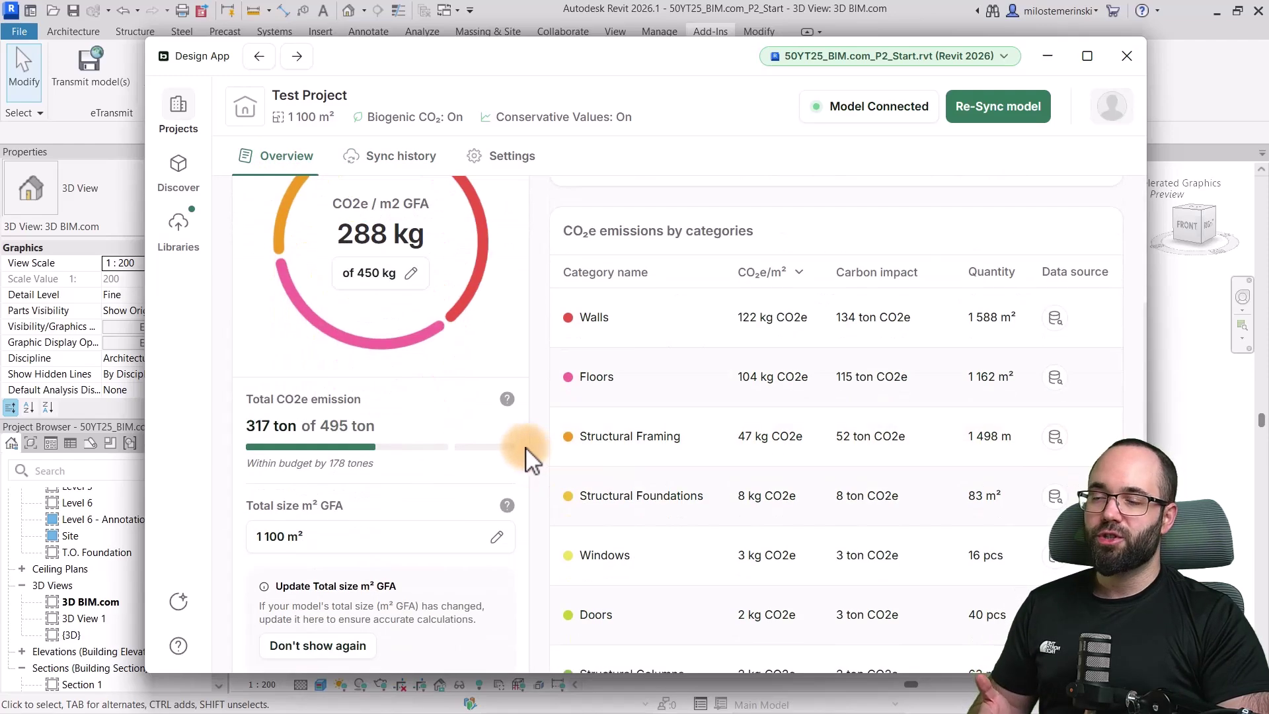
scroll(526, 447, "up", 3)
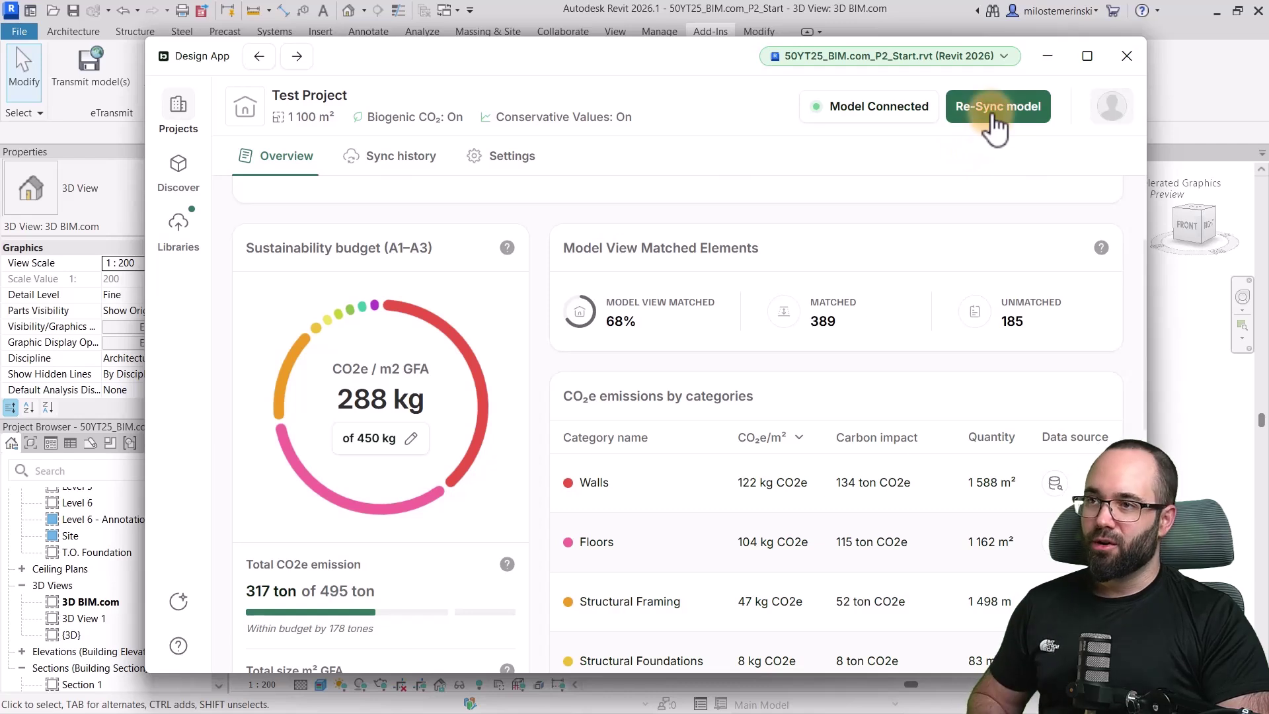
left_click(407, 162)
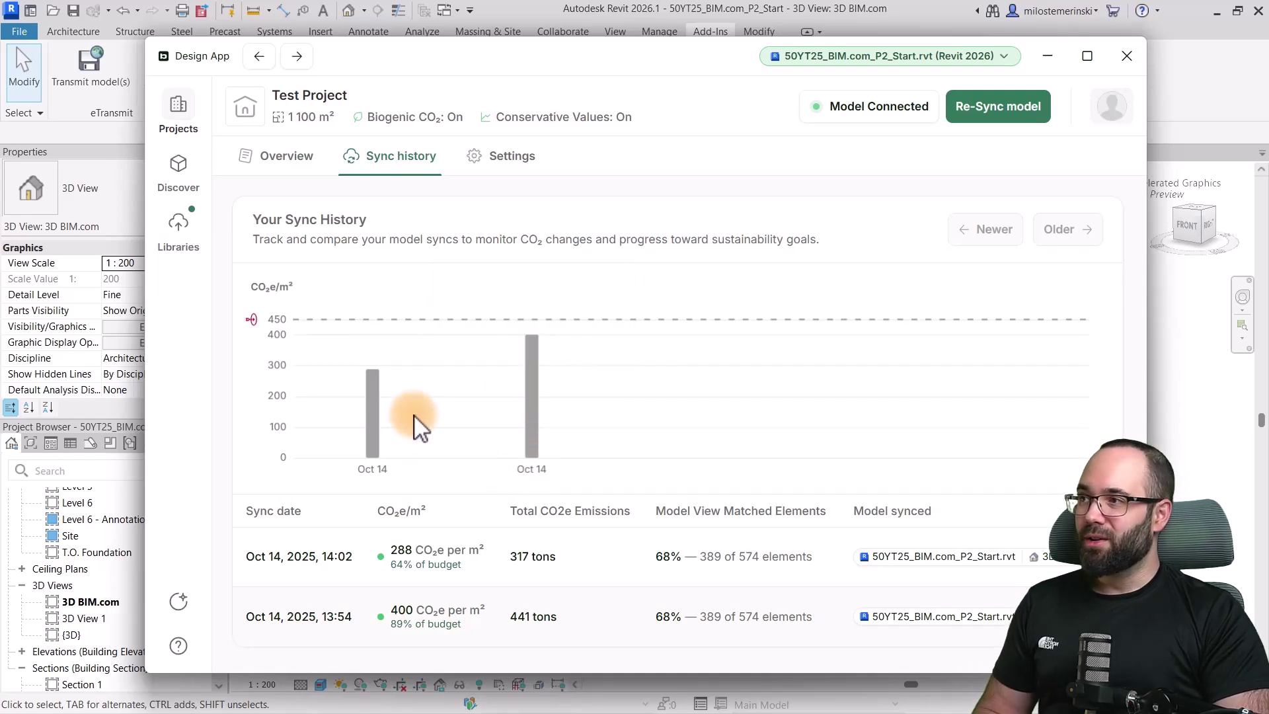
- Search the Doors category of the catalogue for 'Aluprof'
left_click(179, 173)
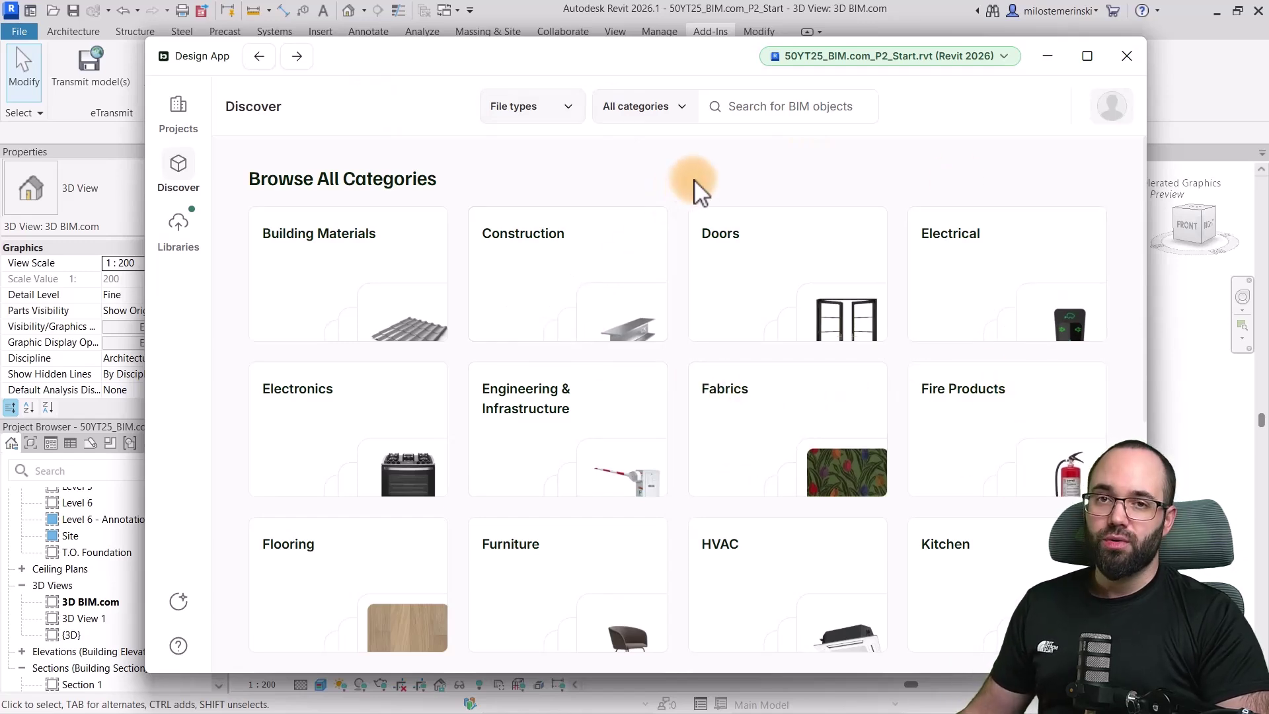
left_click(826, 299)
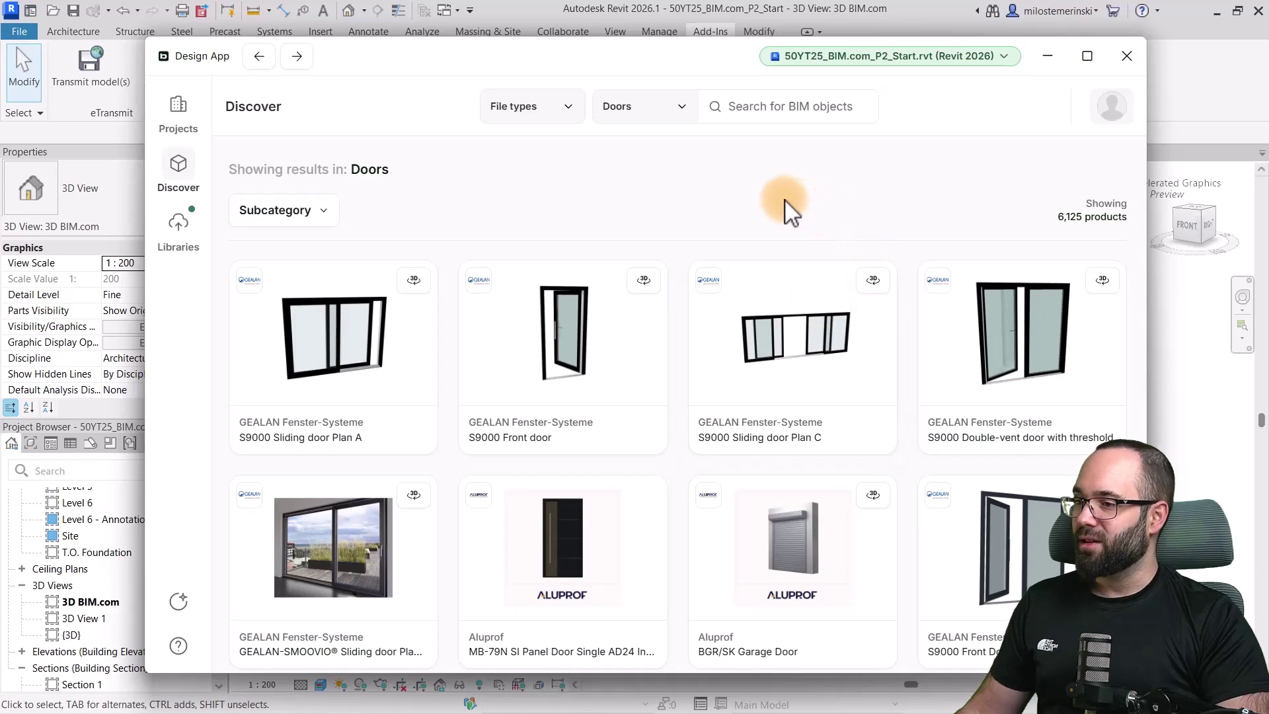
left_click(770, 107)
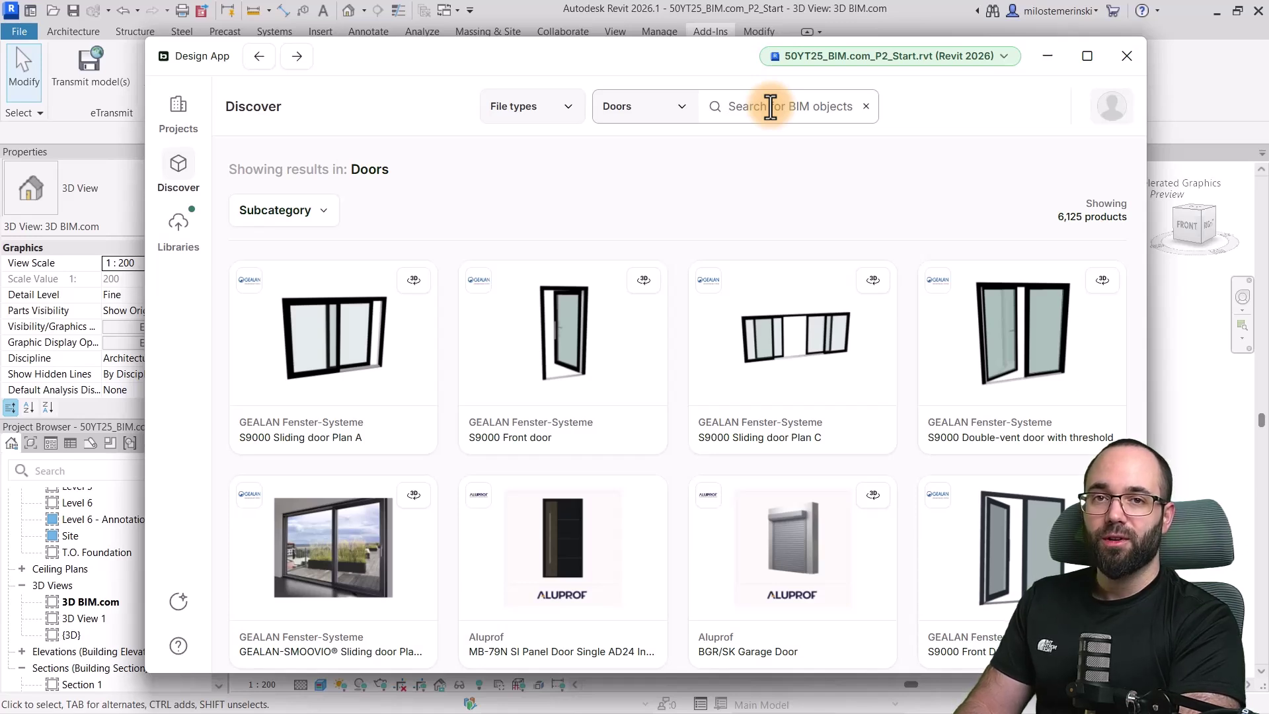
type("Aluprof")
key("Return")
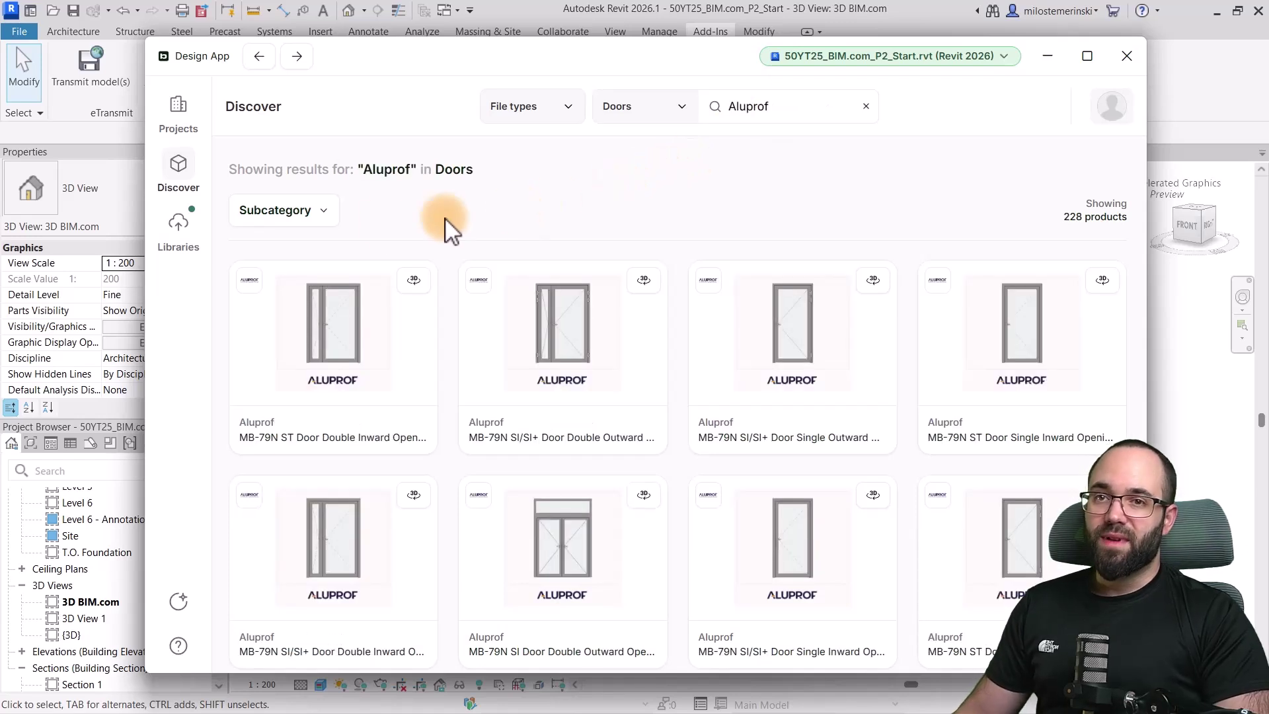
- Filter the Aluprof door results to the Swing subcategory and scroll through them
left_click(310, 213)
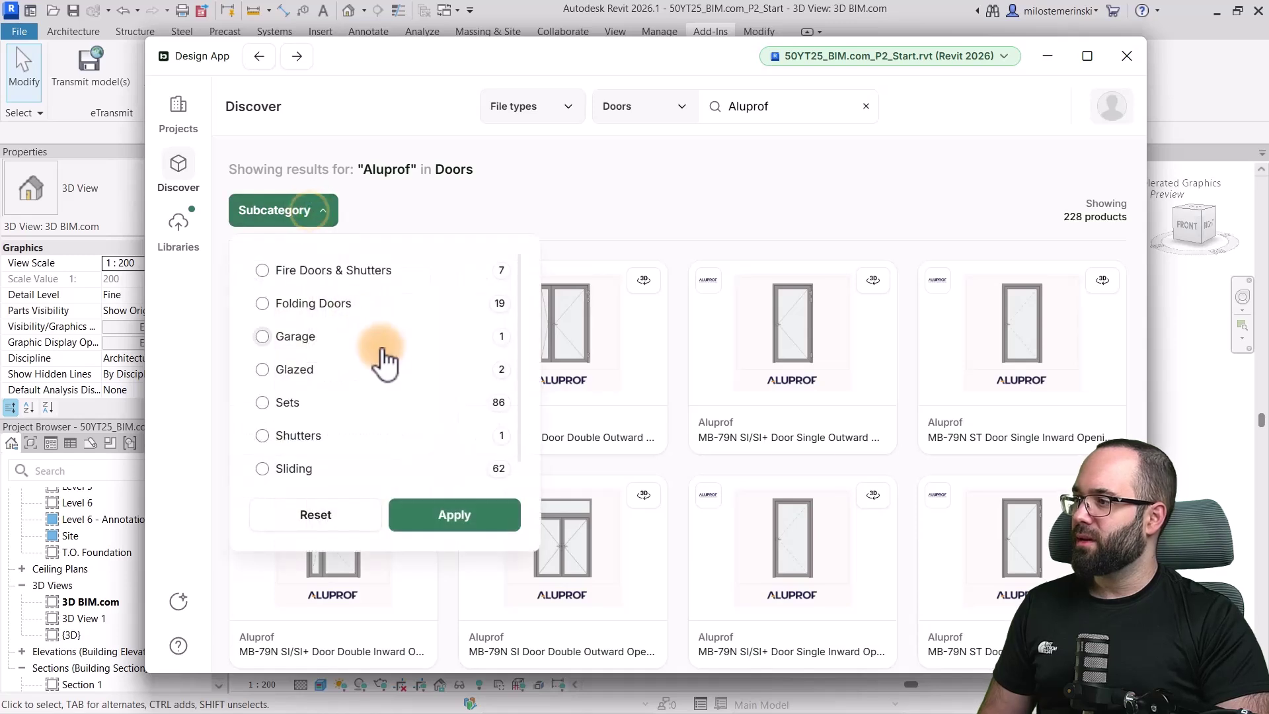
scroll(328, 443, "down", 1)
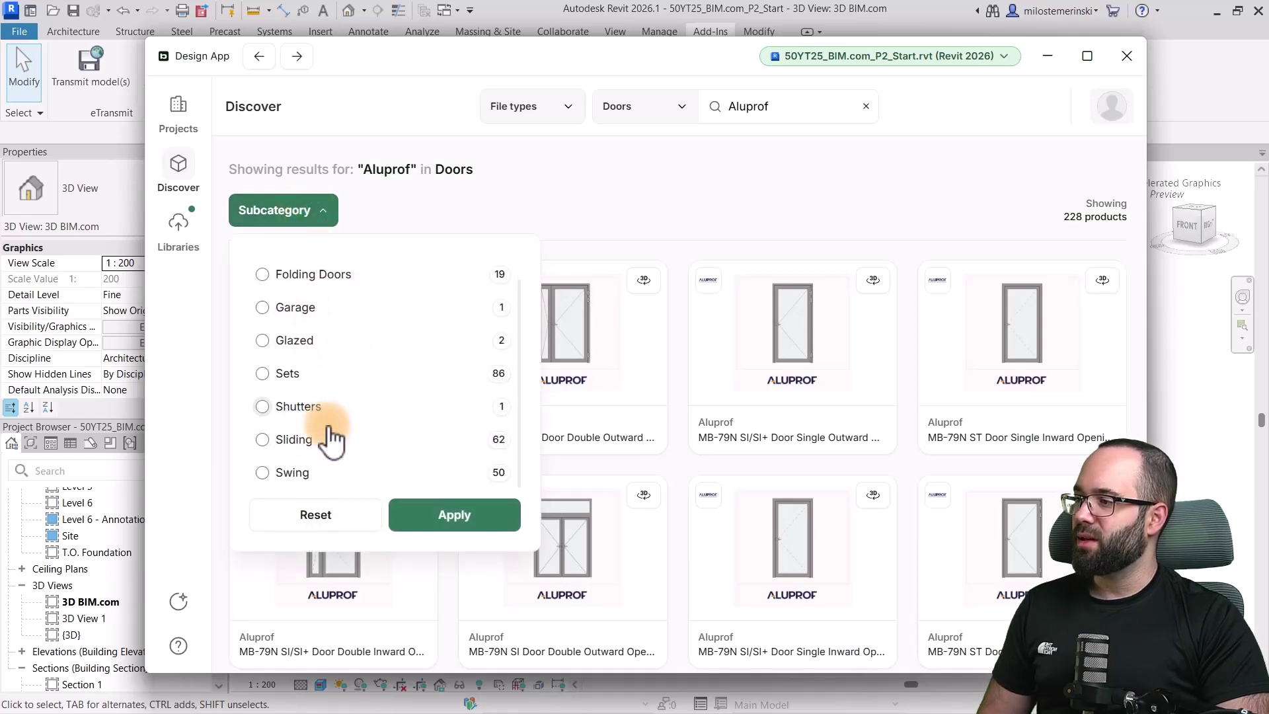
left_click(301, 475)
left_click(493, 523)
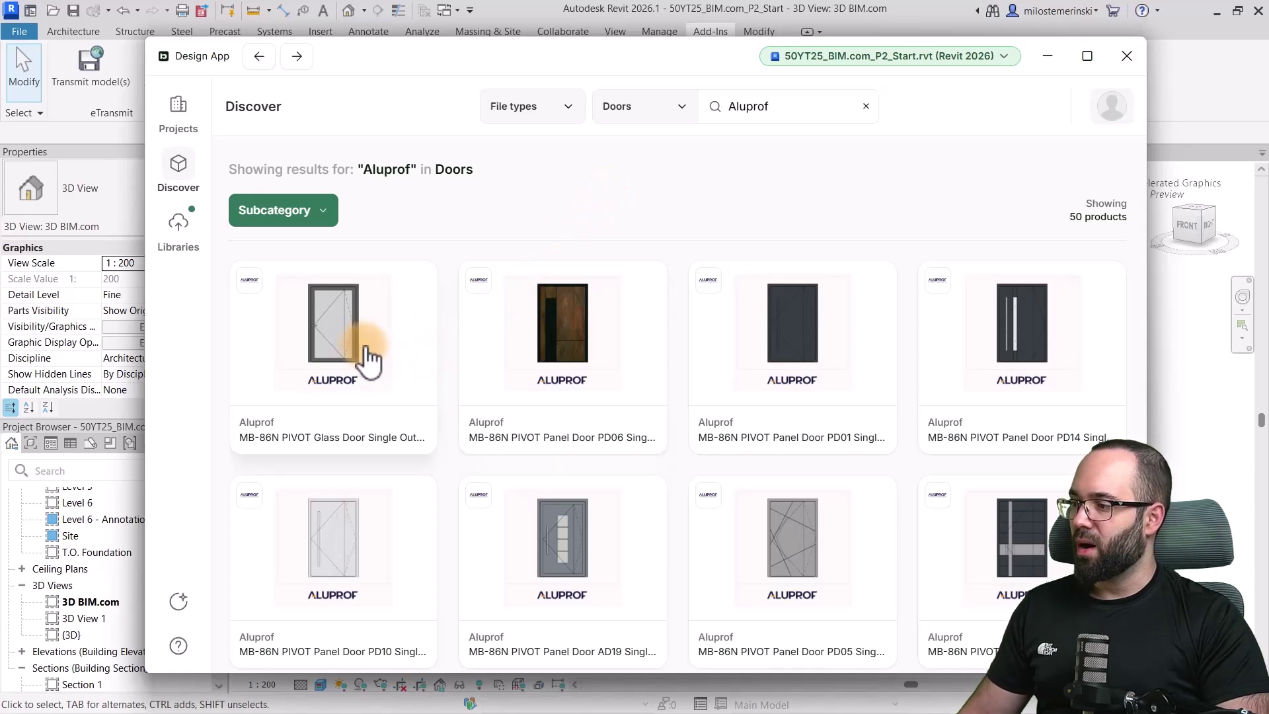
scroll(397, 357, "down", 3)
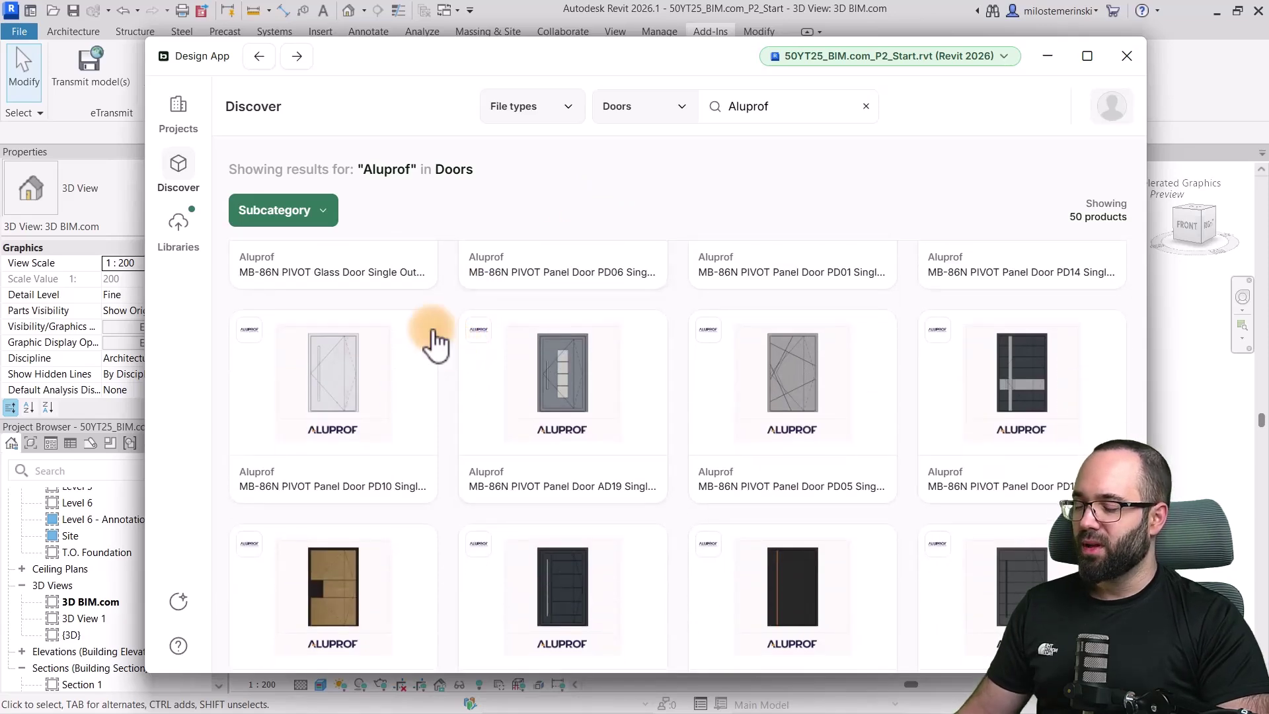
scroll(429, 340, "down", 3)
scroll(414, 347, "down", 3)
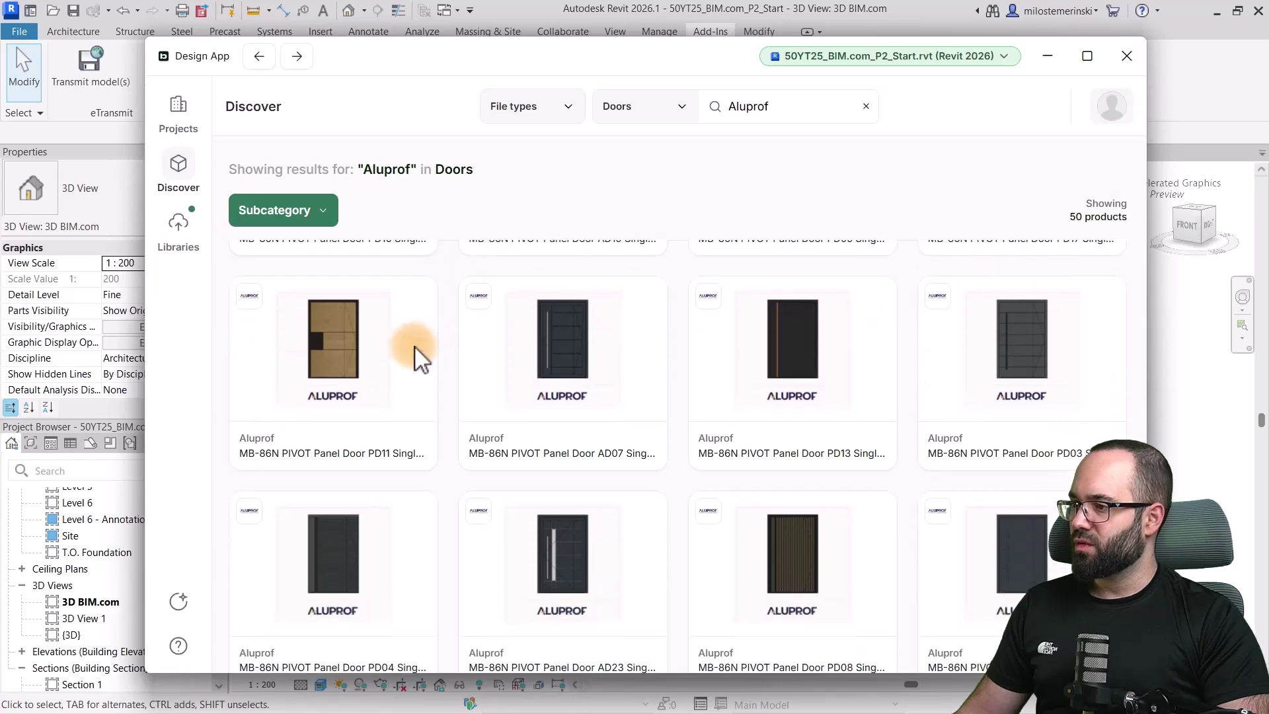
scroll(414, 357, "down", 10)
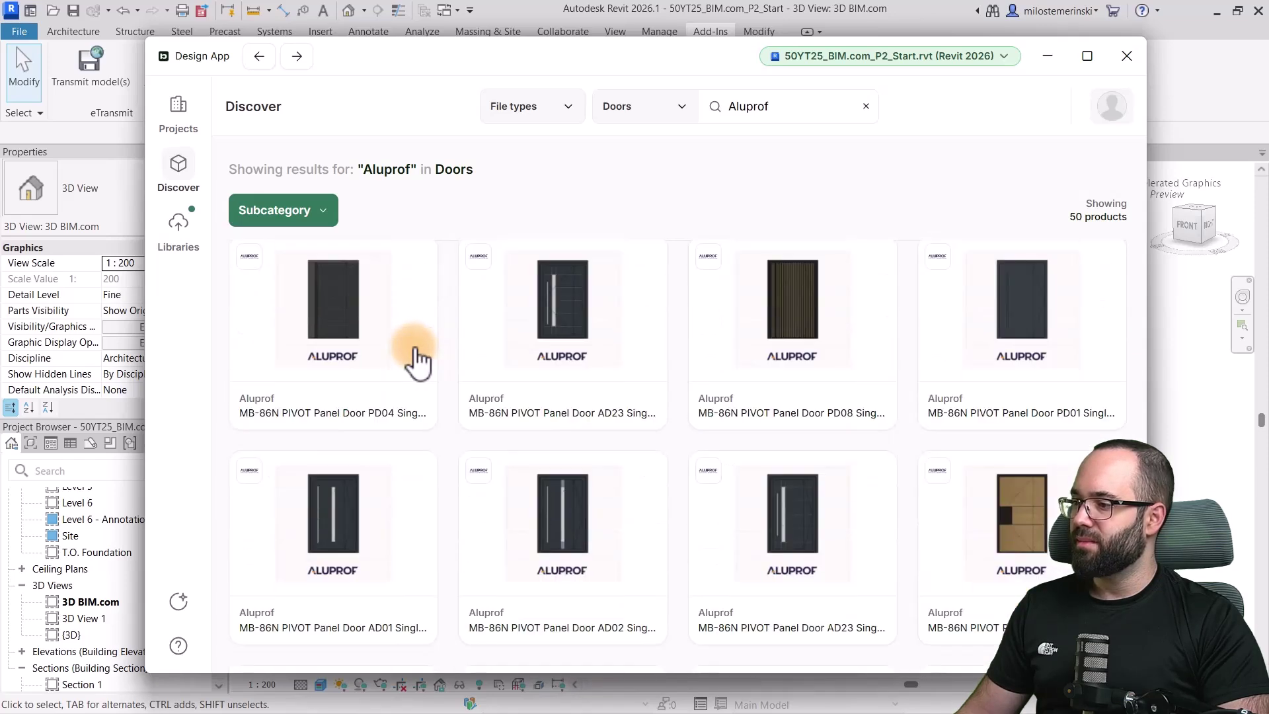
scroll(414, 357, "down", 8)
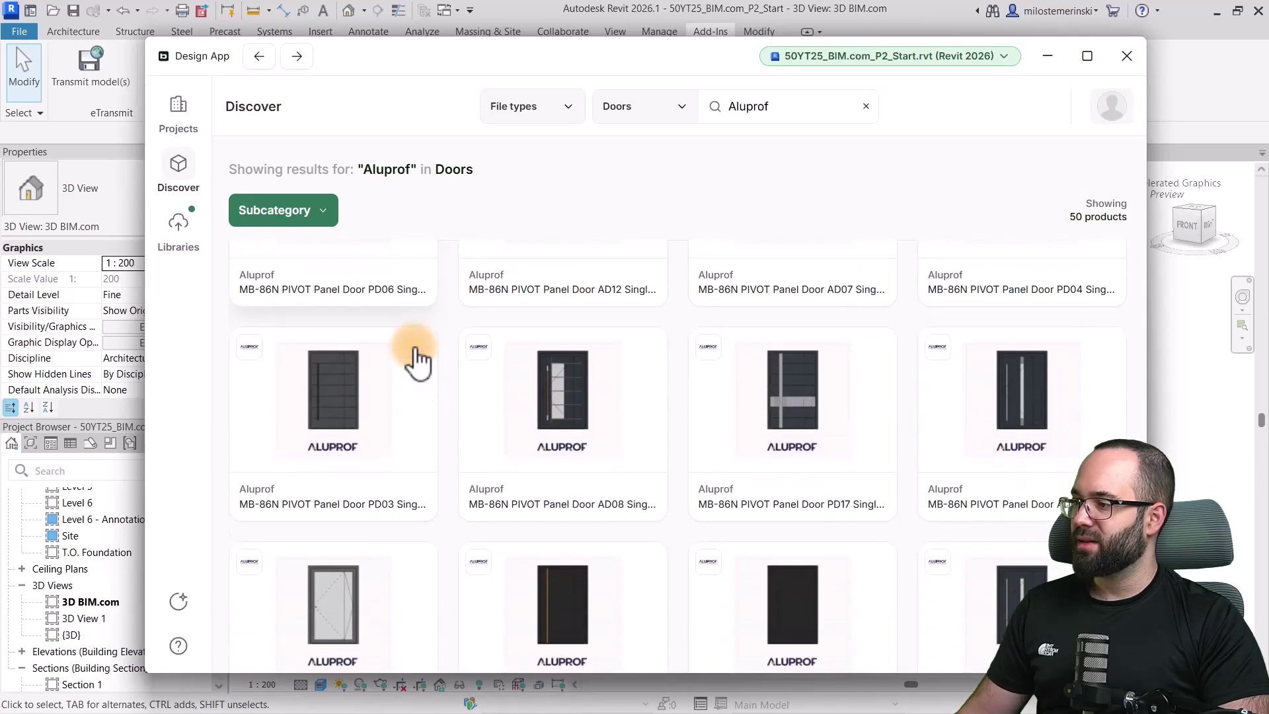
- Load the MB-45 Door Single Opening Inwards family into Revit without placing a door
left_click(334, 380)
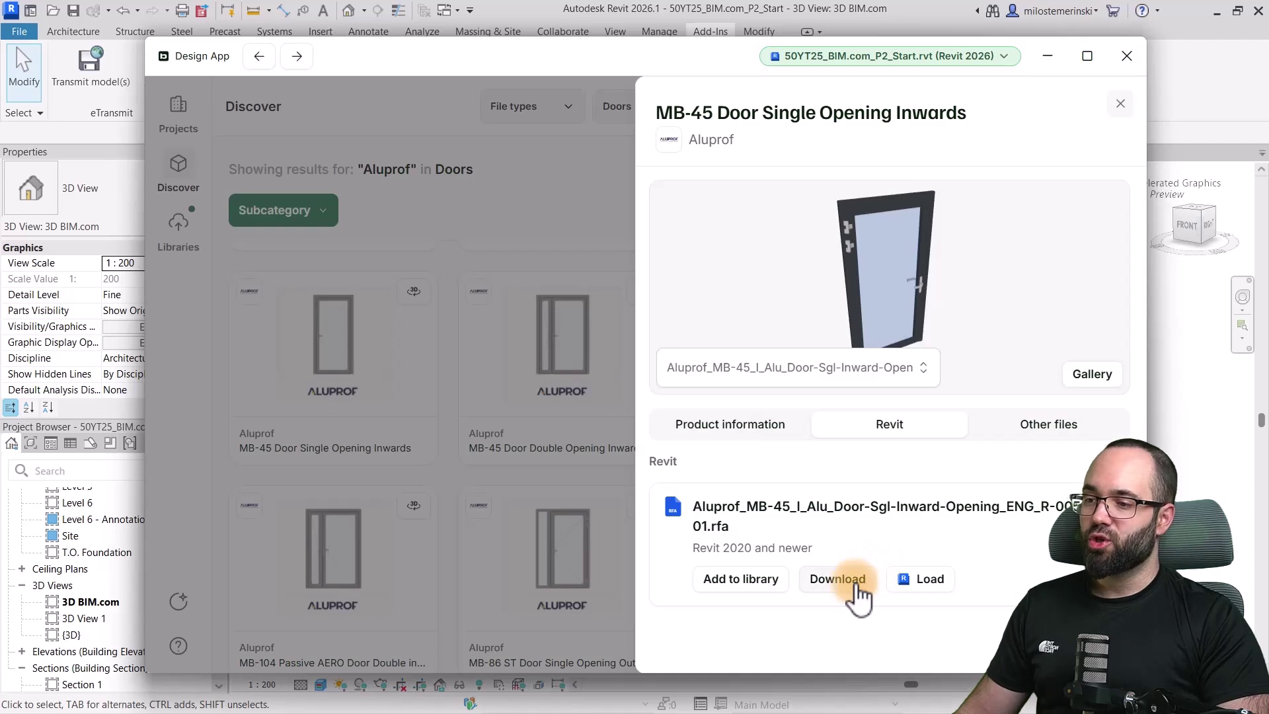
left_click(919, 579)
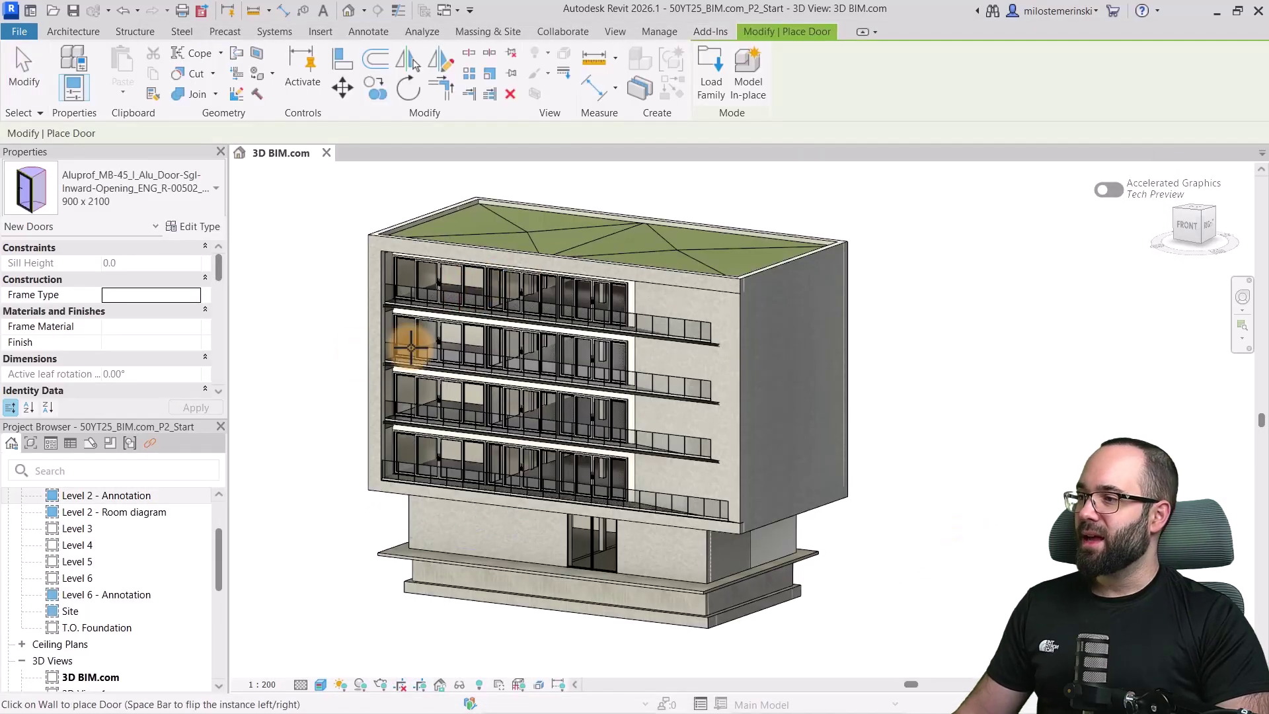
scroll(448, 400, "up", 5)
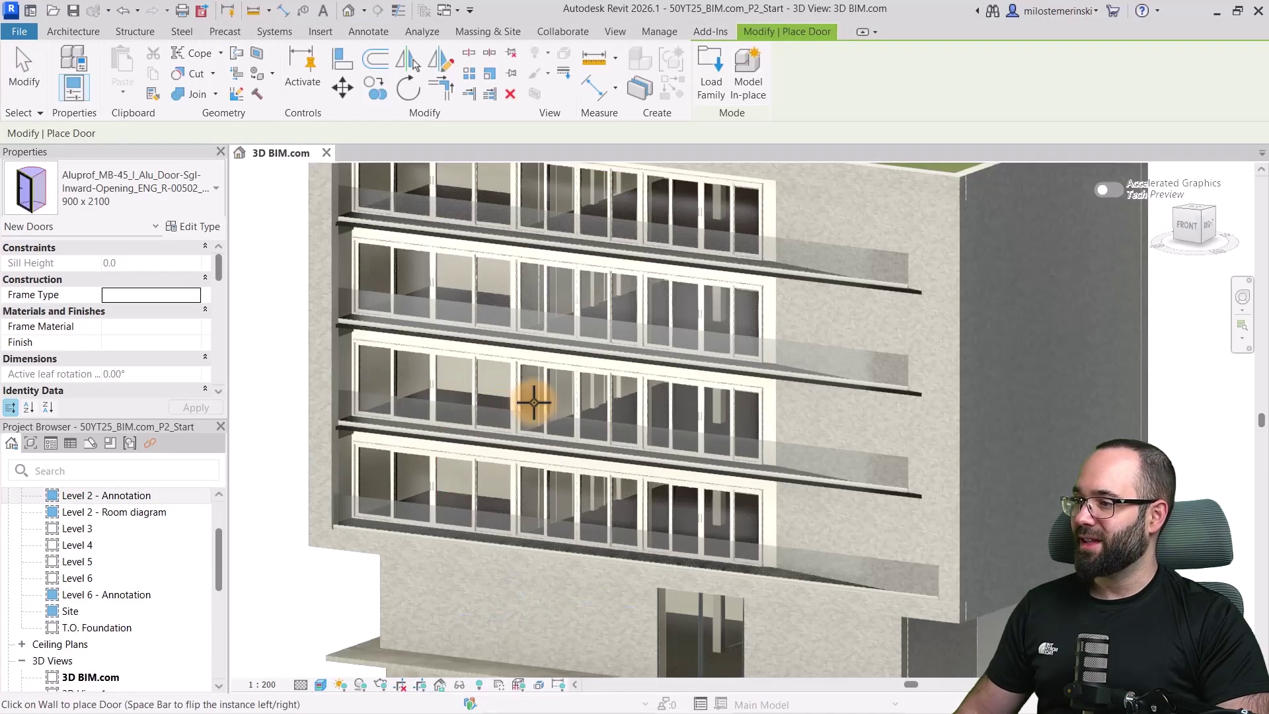
key("Escape")
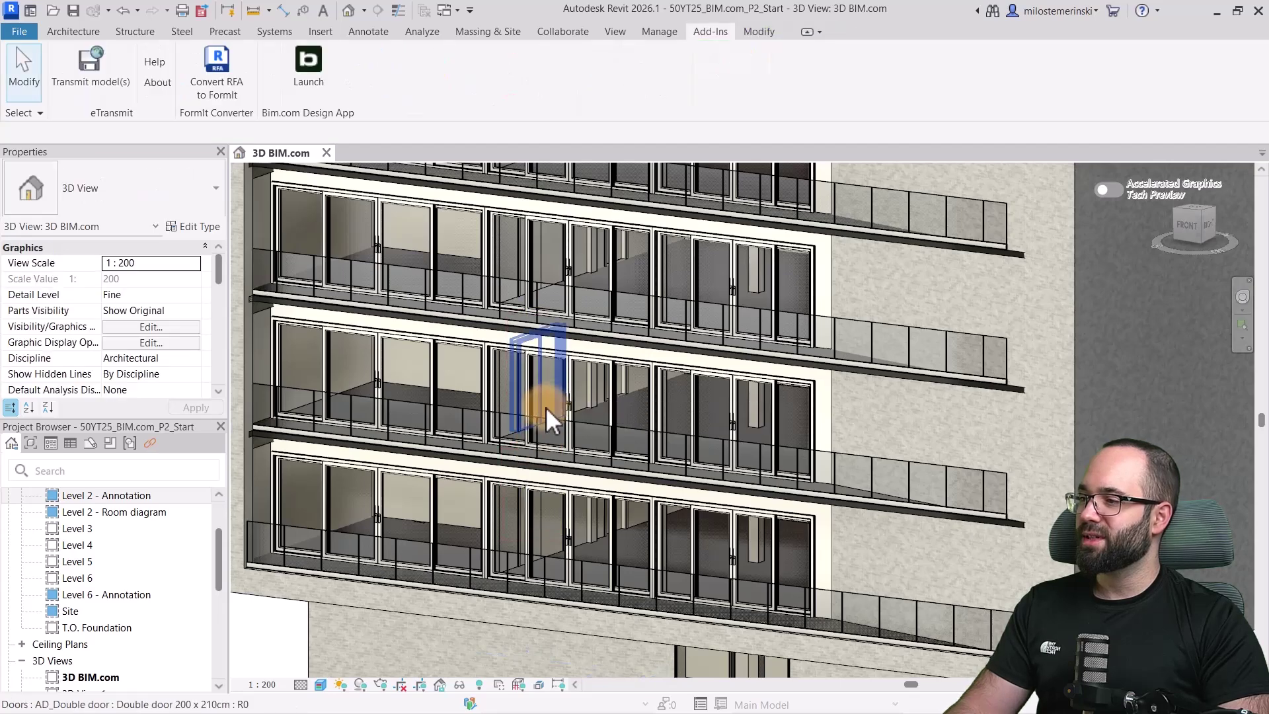
- Select all visible instances of the double door in the 3D view
left_click(546, 406)
scroll(546, 406, "down", 5)
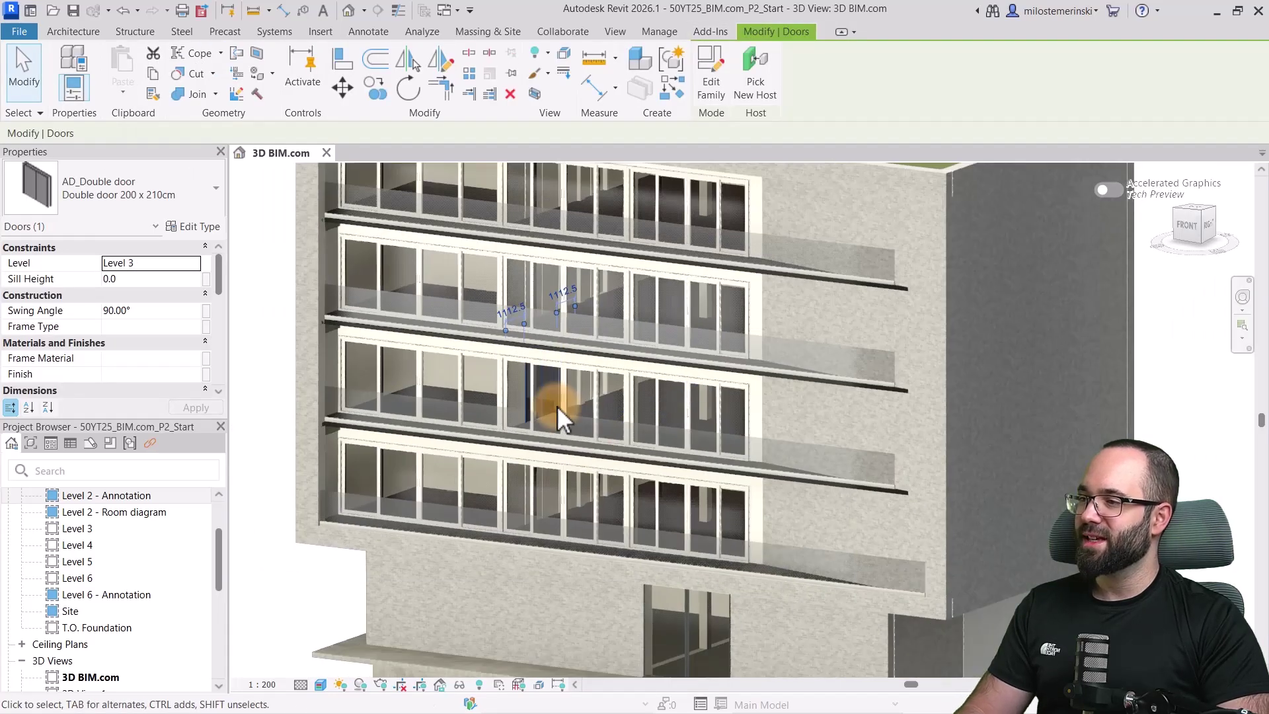
middle_click_drag(583, 403, 527, 363, "shift")
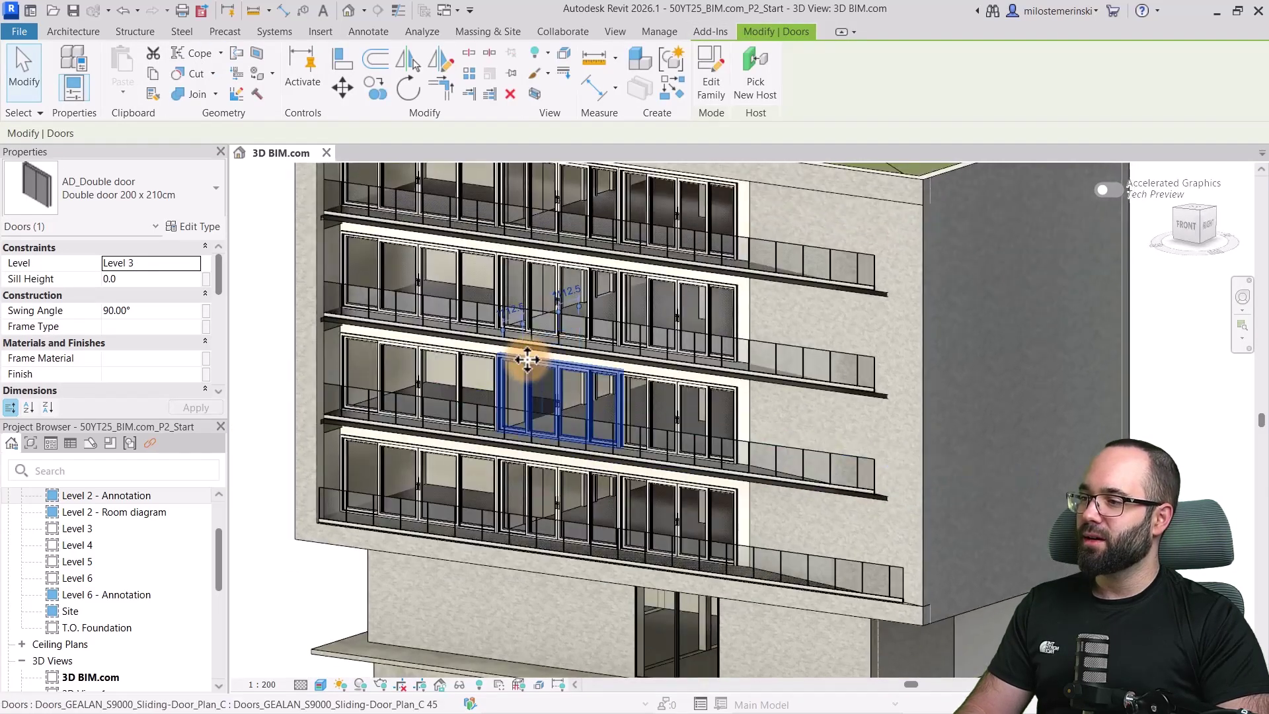
scroll(598, 378, "down", 5)
right_click(340, 330)
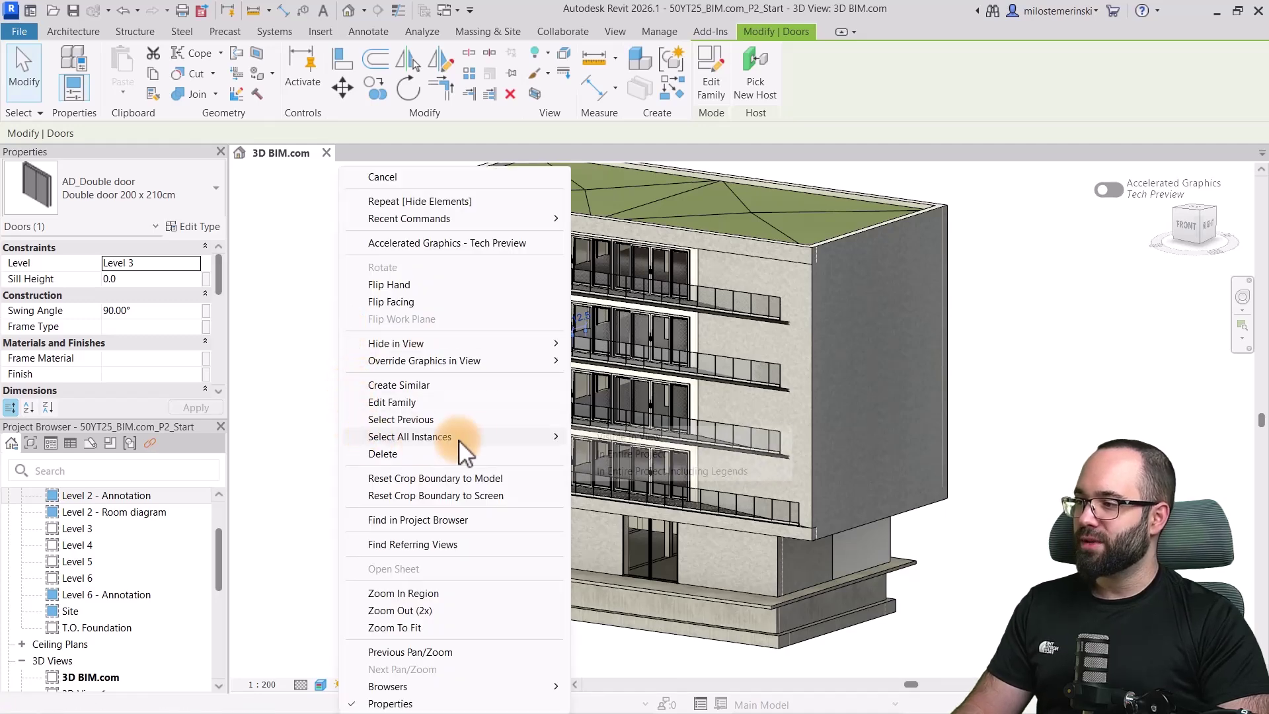
mouse_move(458, 438)
left_click(636, 438)
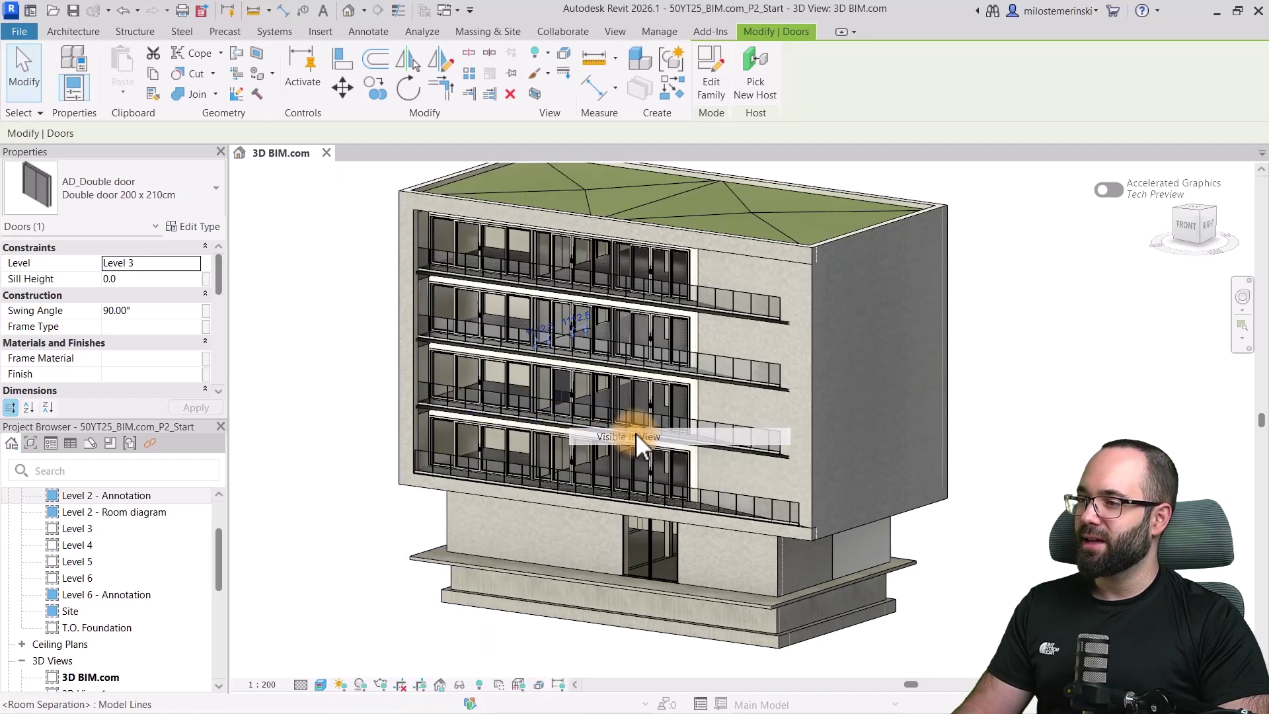
- Switch the selected doors to Aluprof_MB-45 900 x 2100 and inspect a new door
left_click(143, 190)
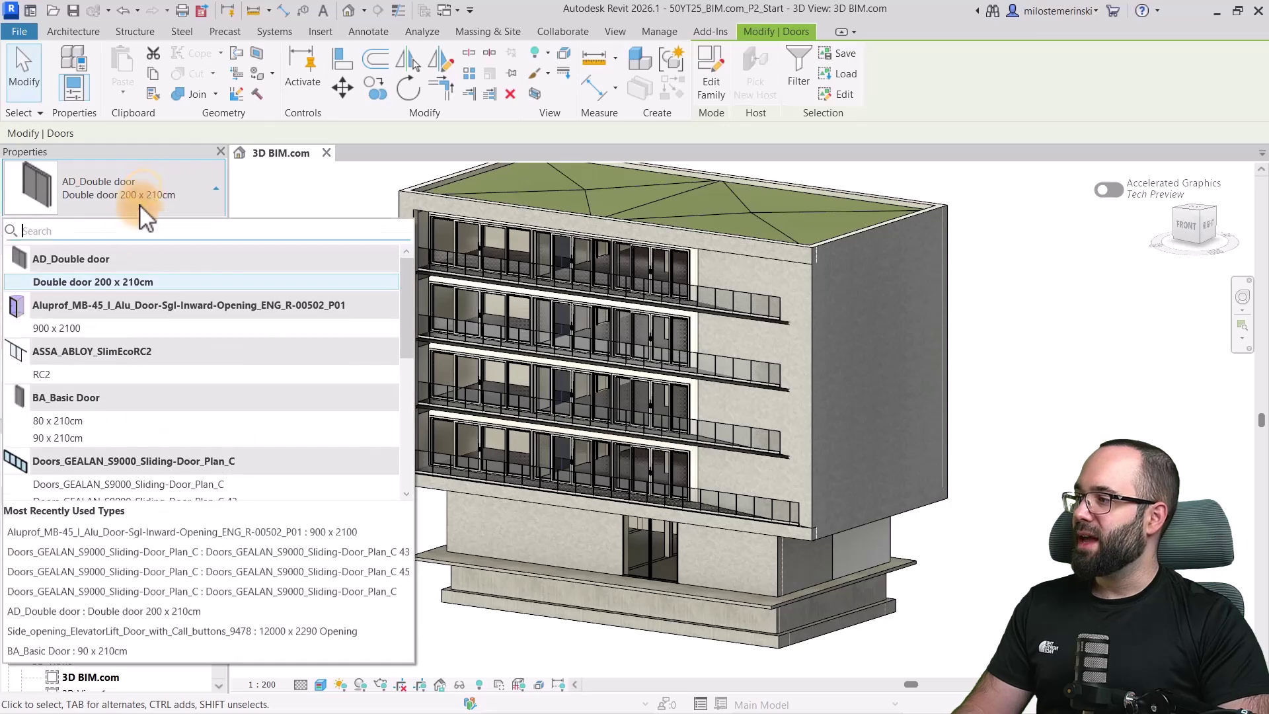
left_click(76, 329)
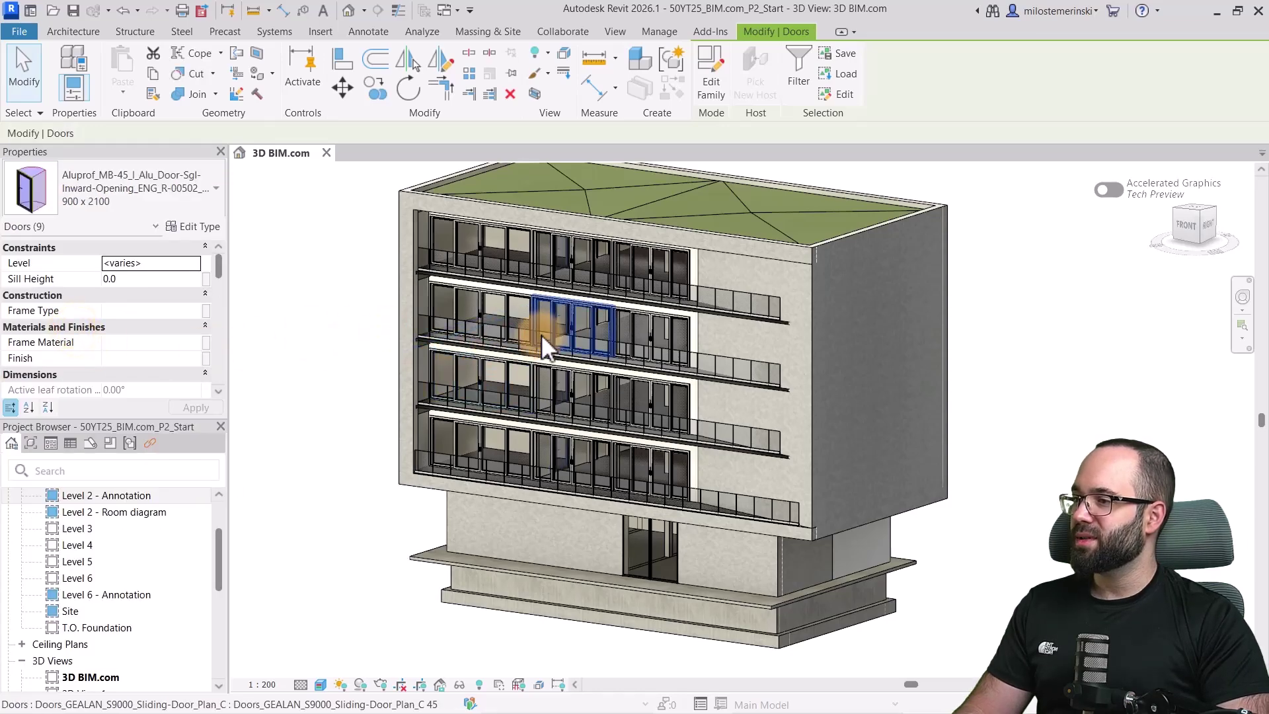
scroll(536, 327, "up", 6)
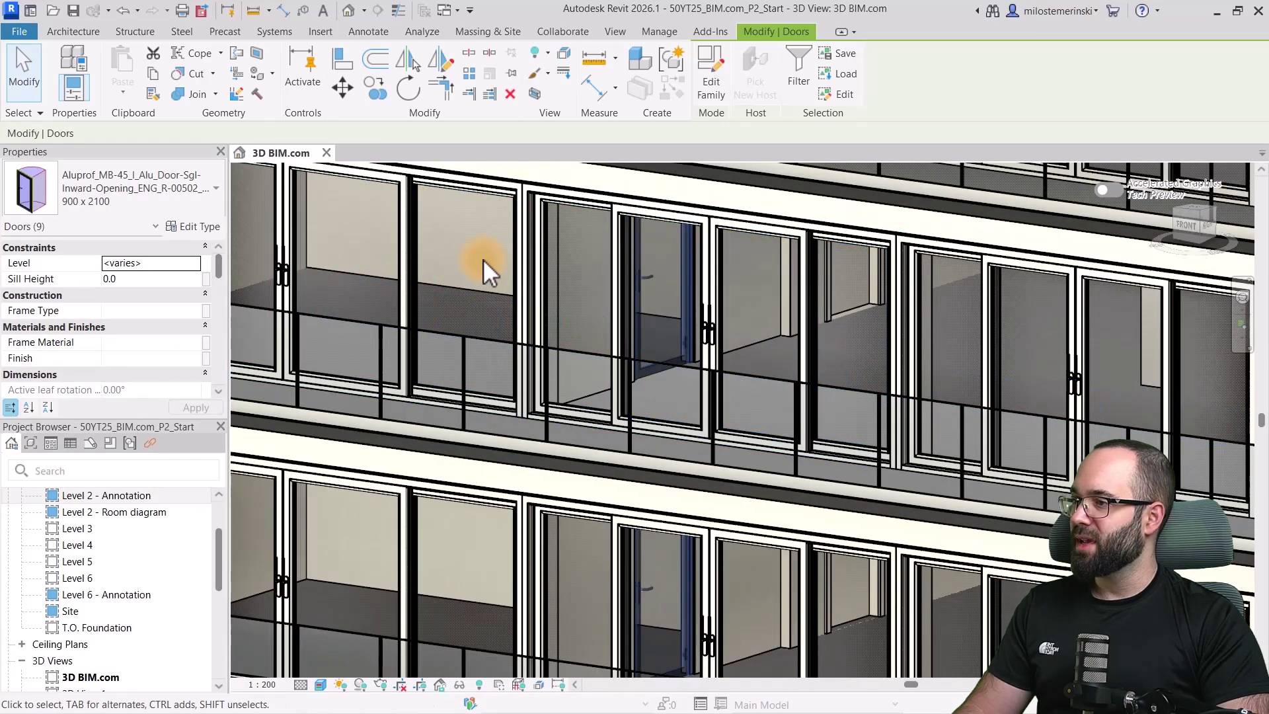
left_click(462, 312)
scroll(489, 318, "down", 5)
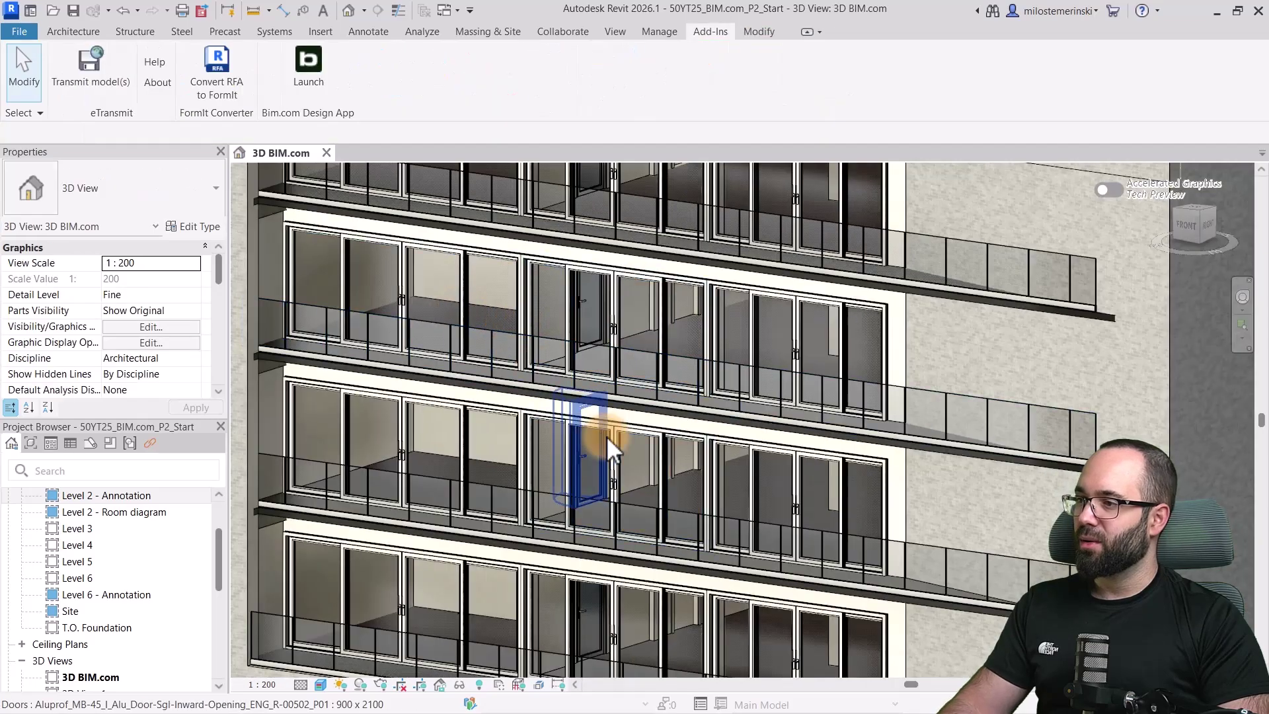
left_click(584, 307)
middle_click_drag(597, 432, 585, 331, "shift")
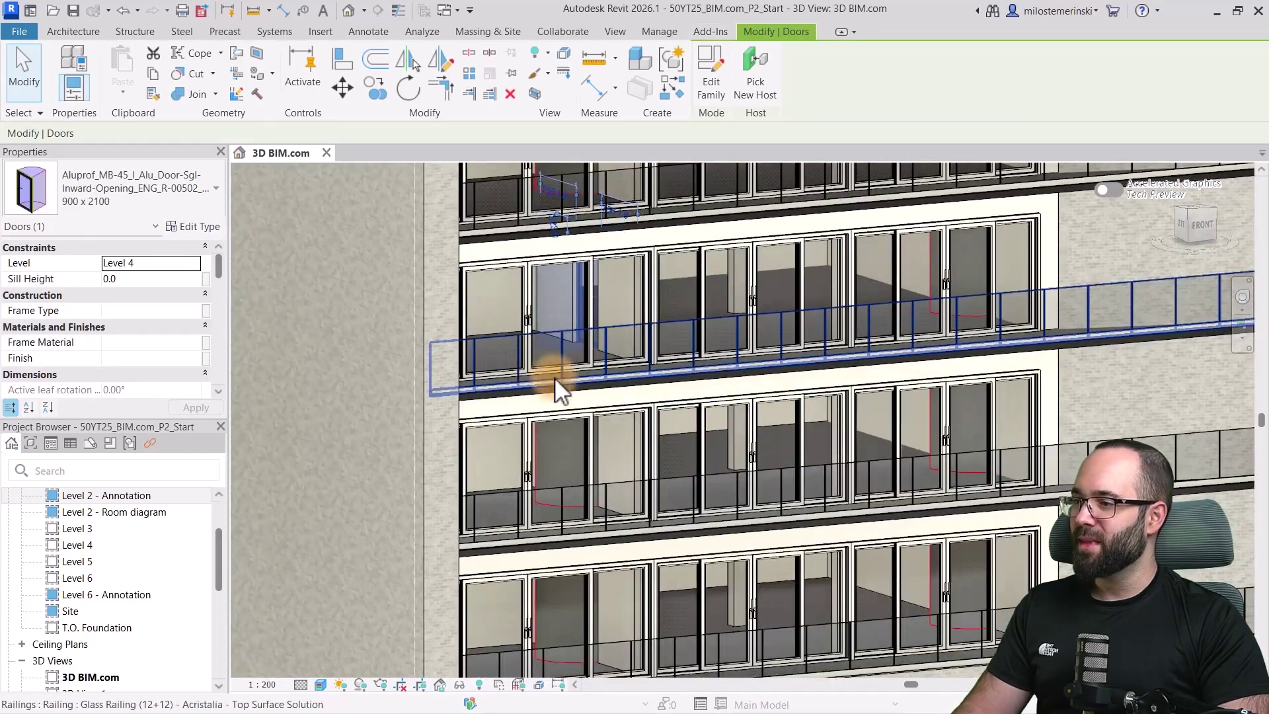
scroll(141, 316, "down", 2)
scroll(141, 317, "down", 5)
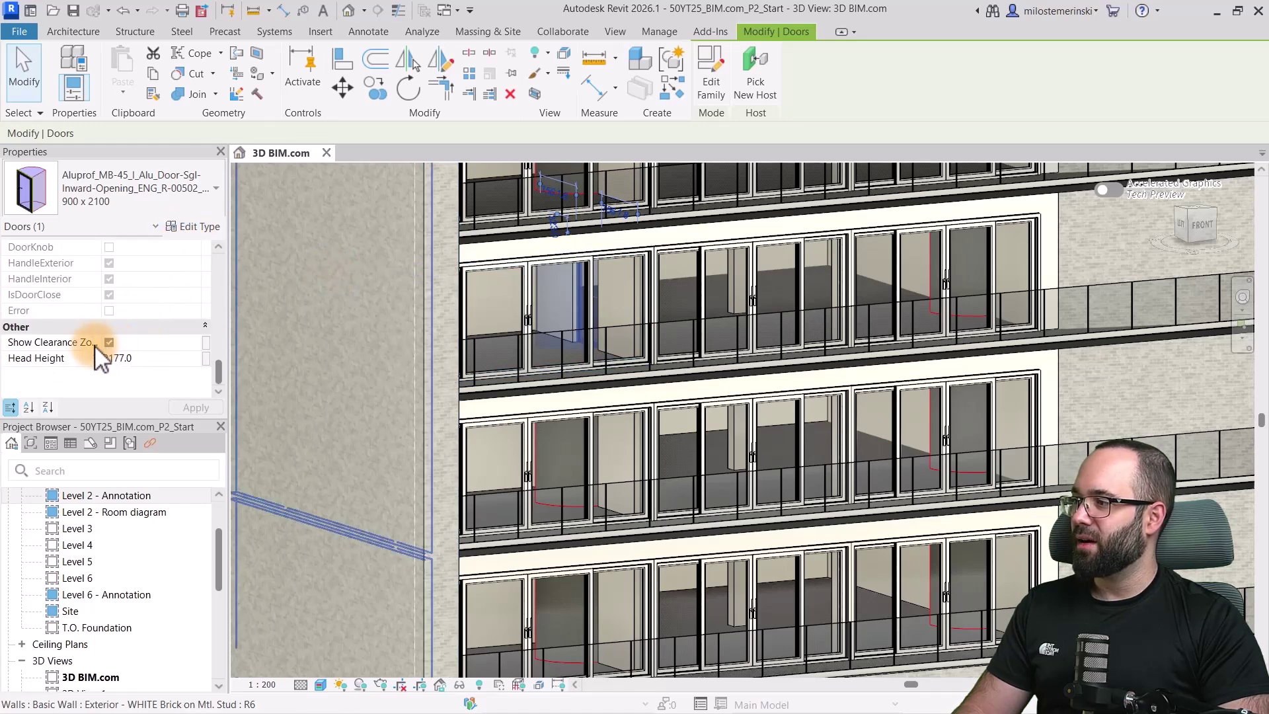
- Turn off Show Clearance Zone and select all nine visible Aluprof doors
left_click(109, 343)
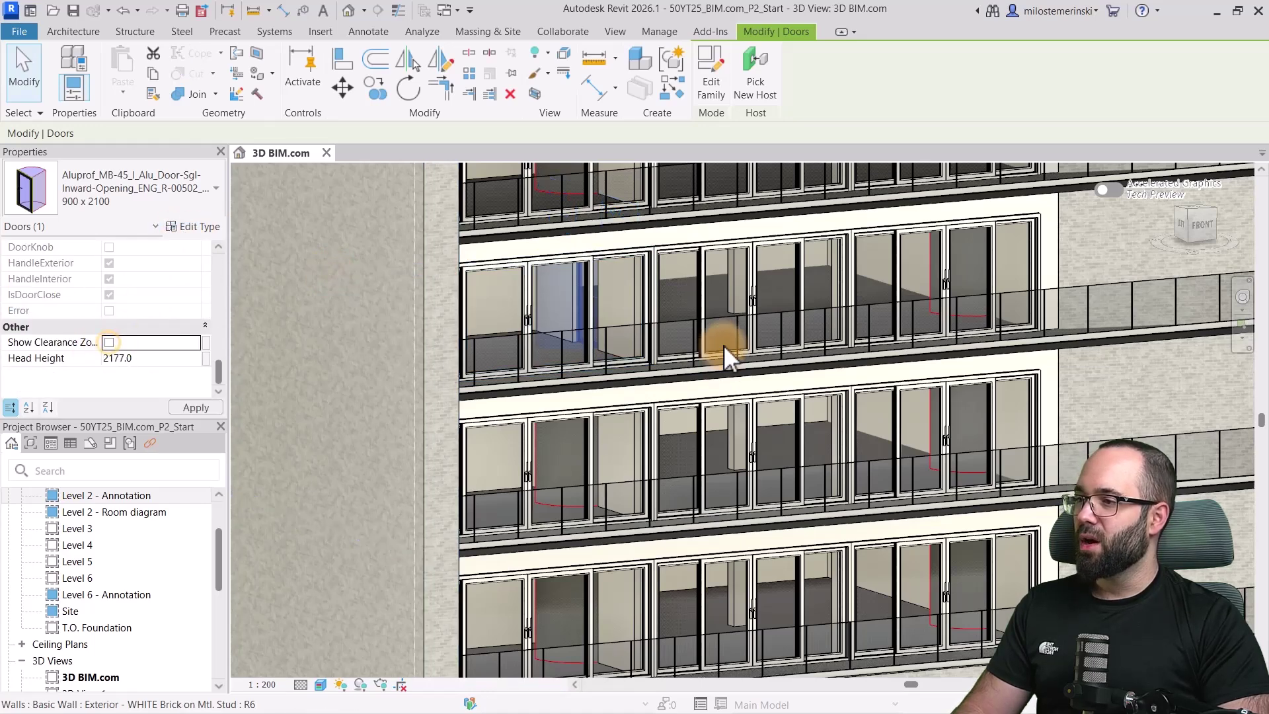
key("Escape")
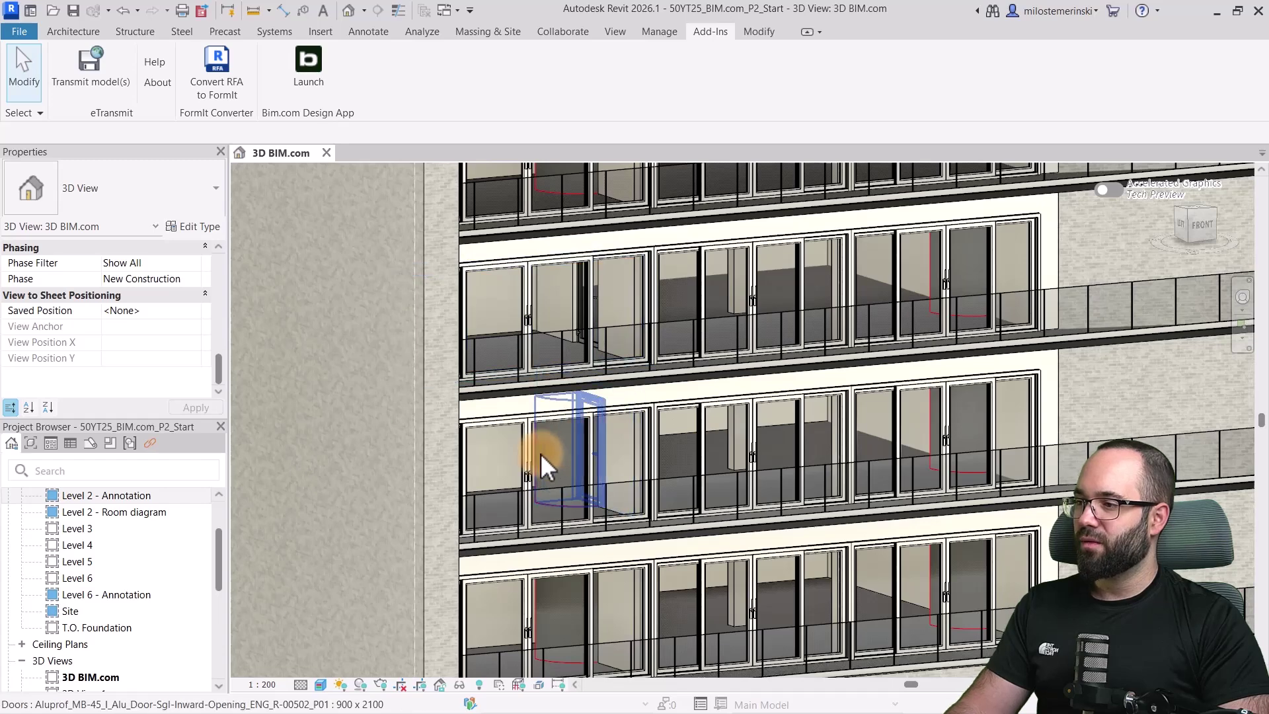
left_click(541, 453)
scroll(570, 369, "down", 5)
right_click(348, 355)
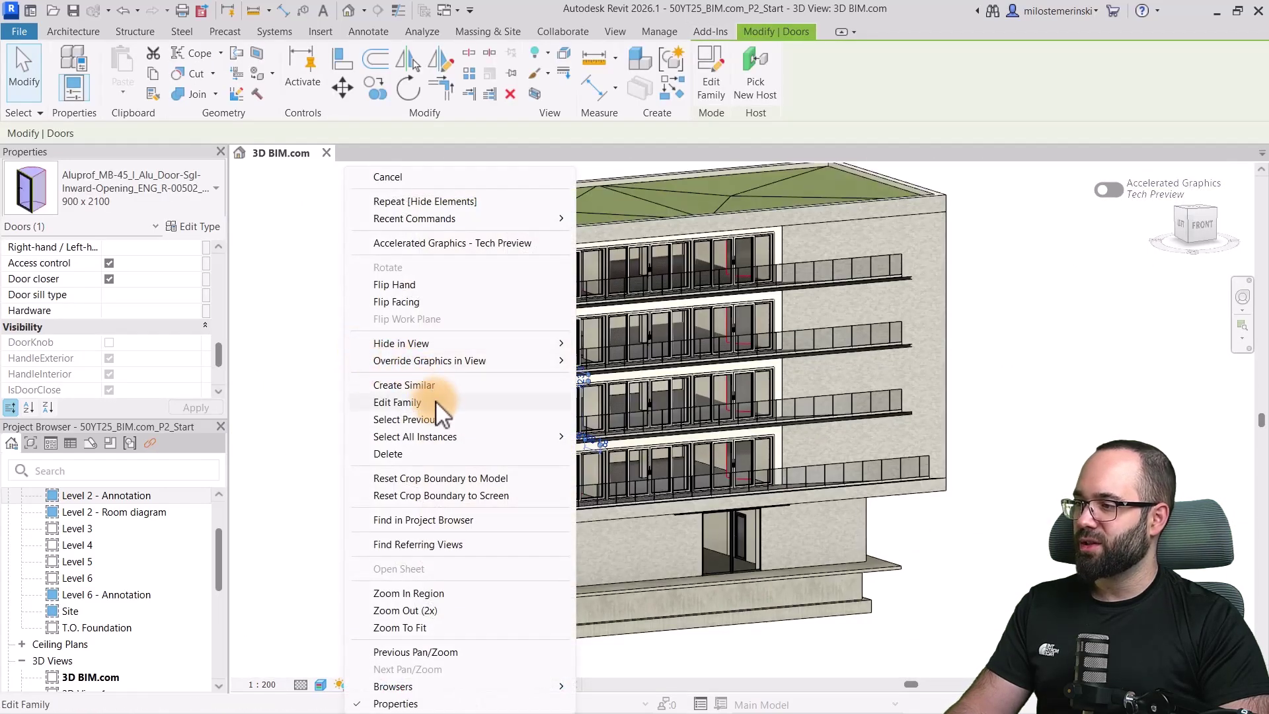
mouse_move(424, 438)
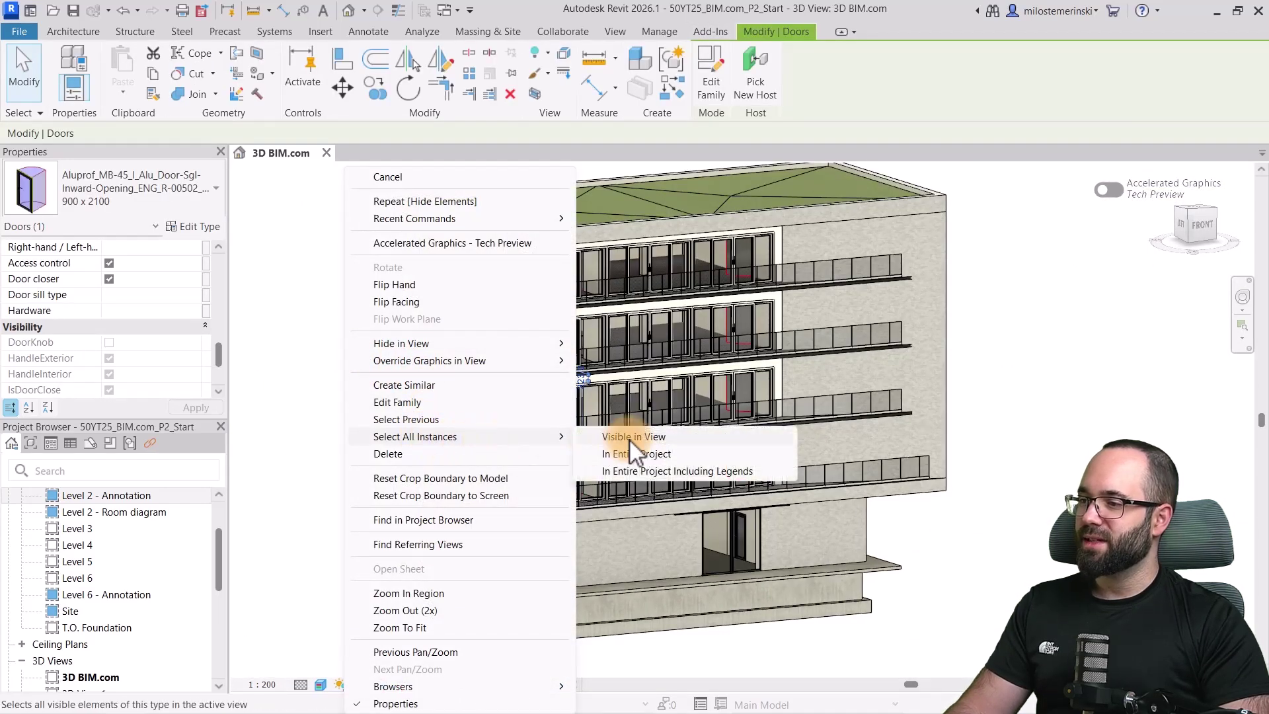
left_click(629, 437)
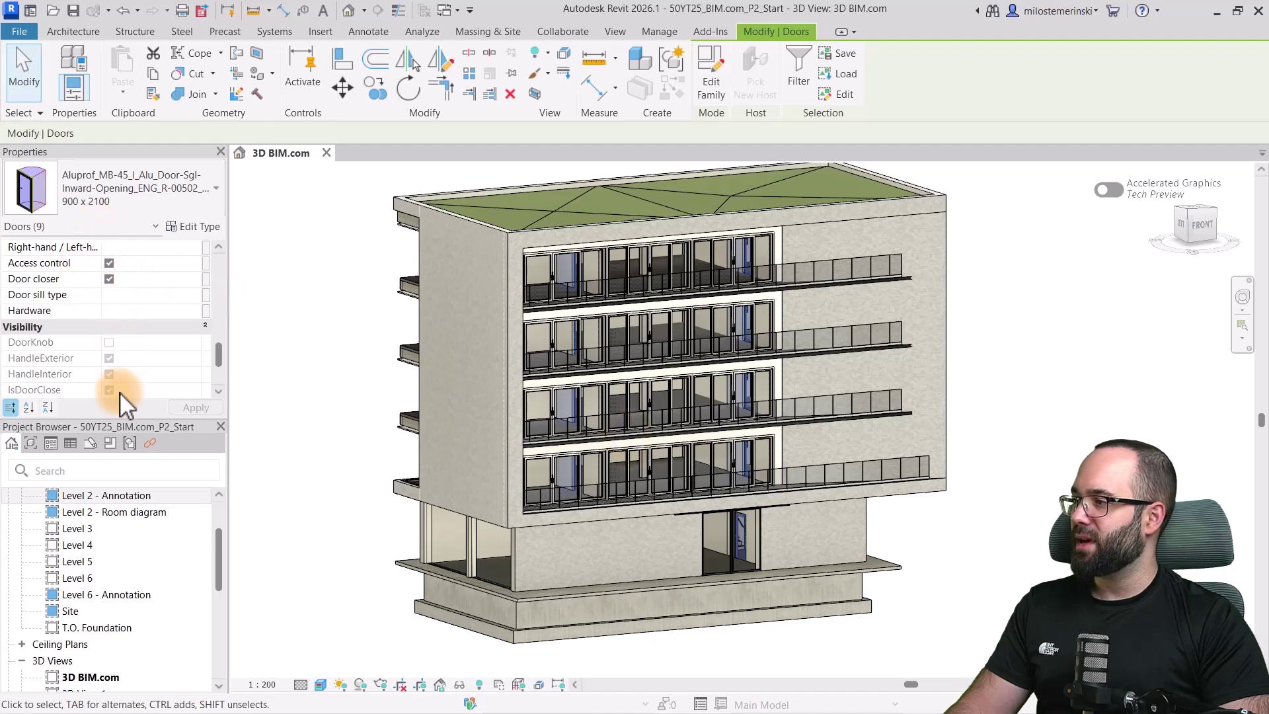
- Deselect the doors, view the balconies from the front-right, and return to the Design App
scroll(115, 343, "down", 2)
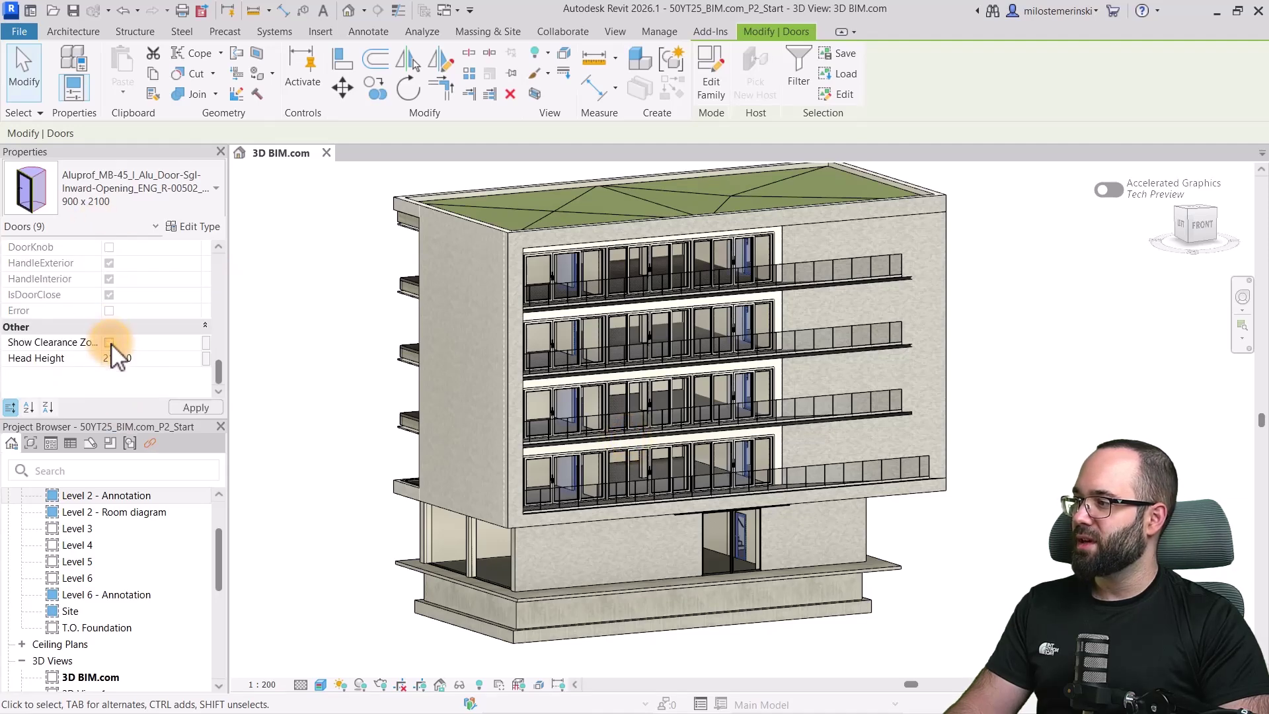
left_click(330, 357)
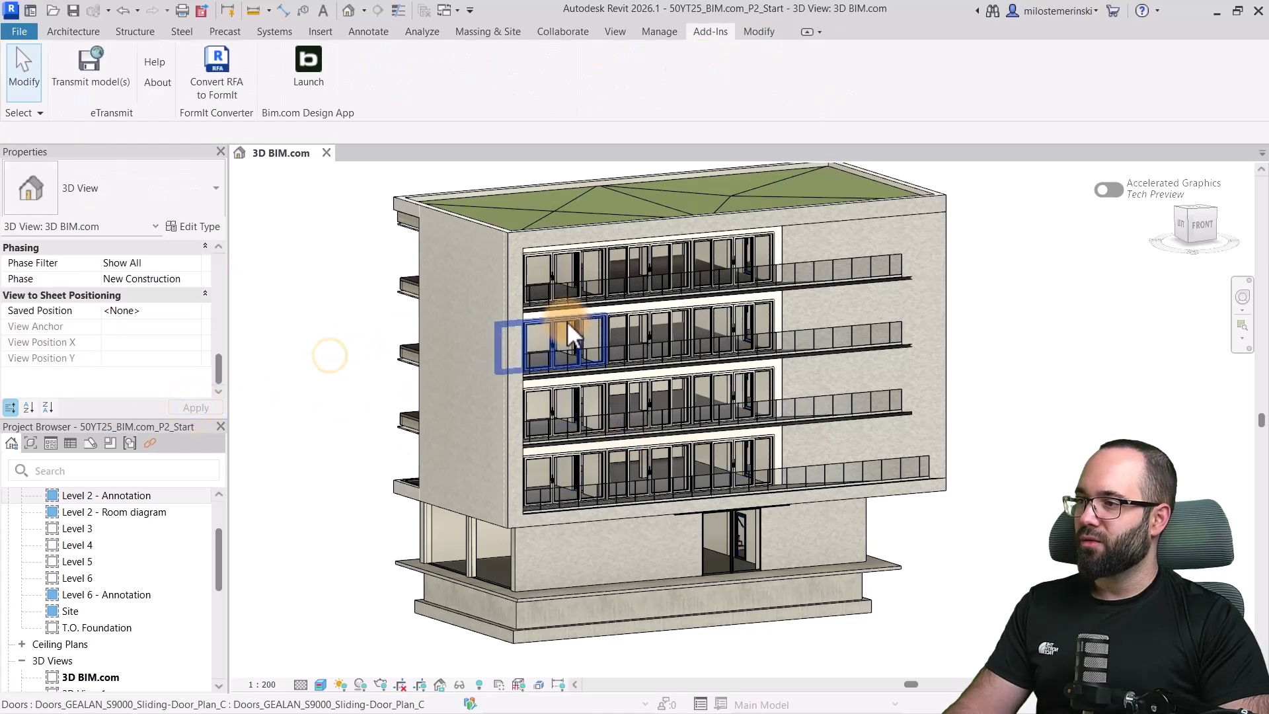
scroll(647, 348, "up", 5)
scroll(647, 348, "down", 3)
middle_click_drag(688, 363, 533, 368, "shift")
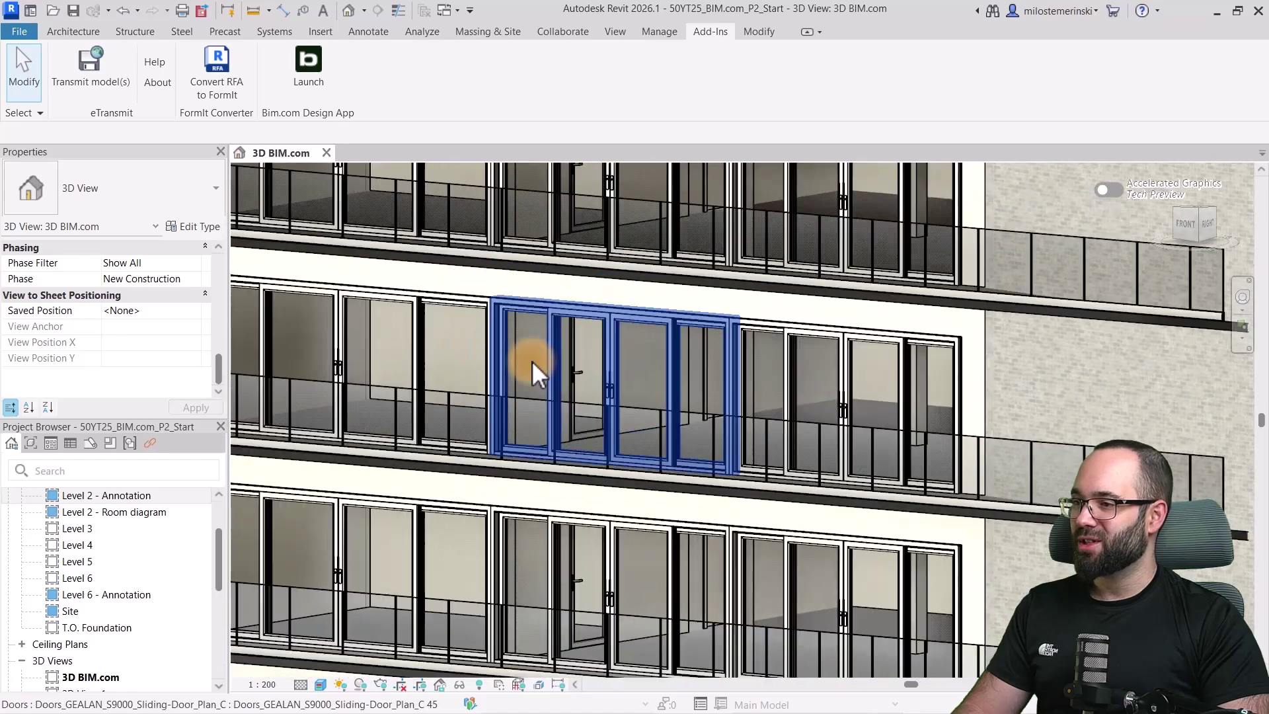
scroll(533, 369, "up", 2)
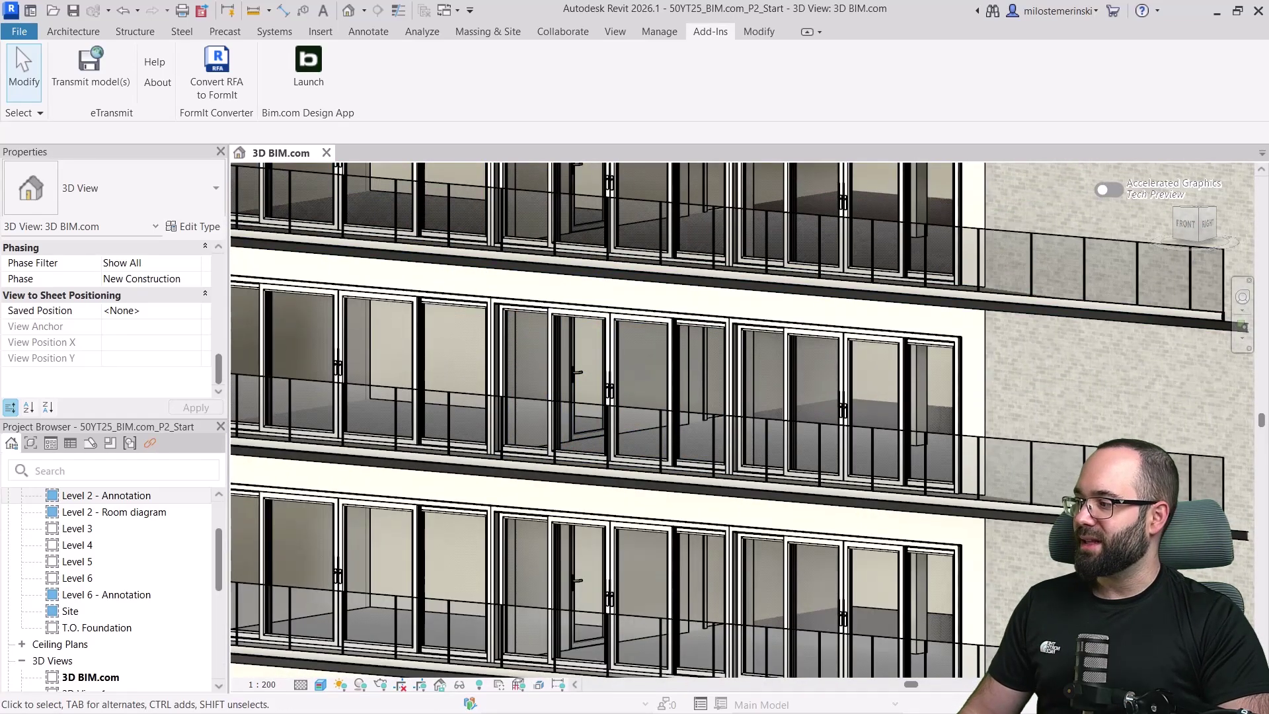
key("alt+Tab")
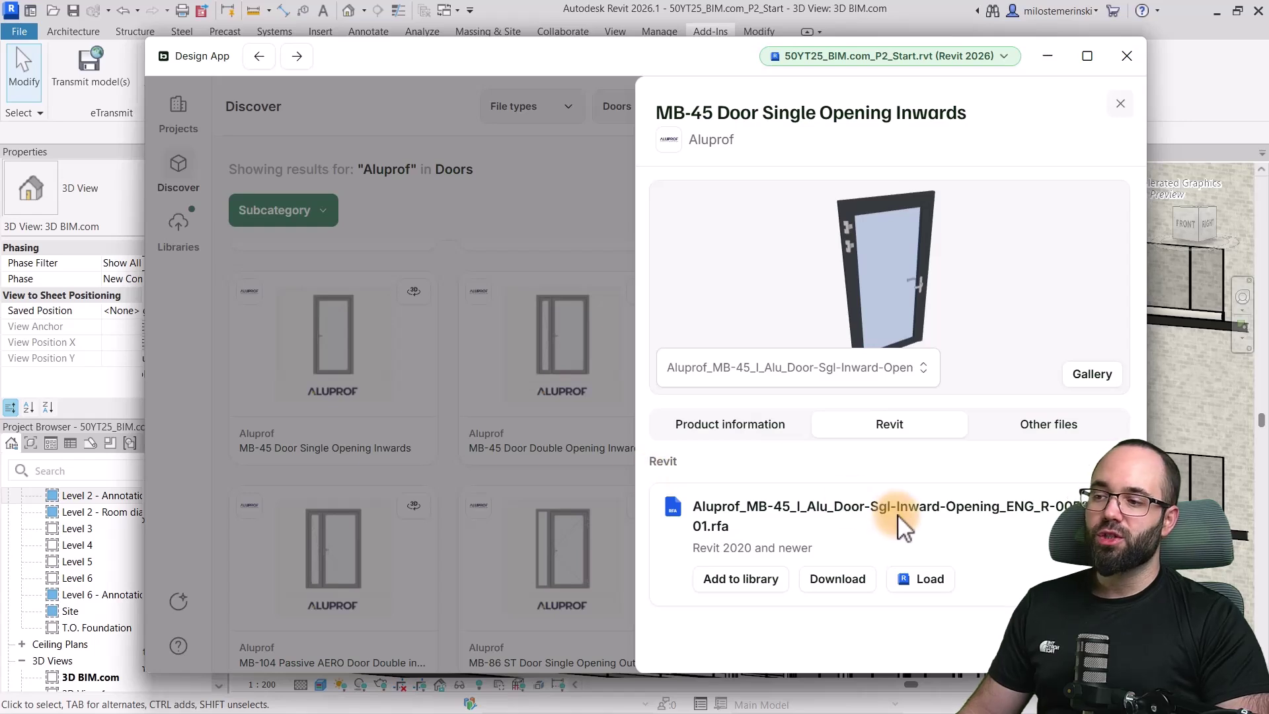
- Add the MB-45 Revit file to the library, close its details, and view Libraries
left_click(737, 580)
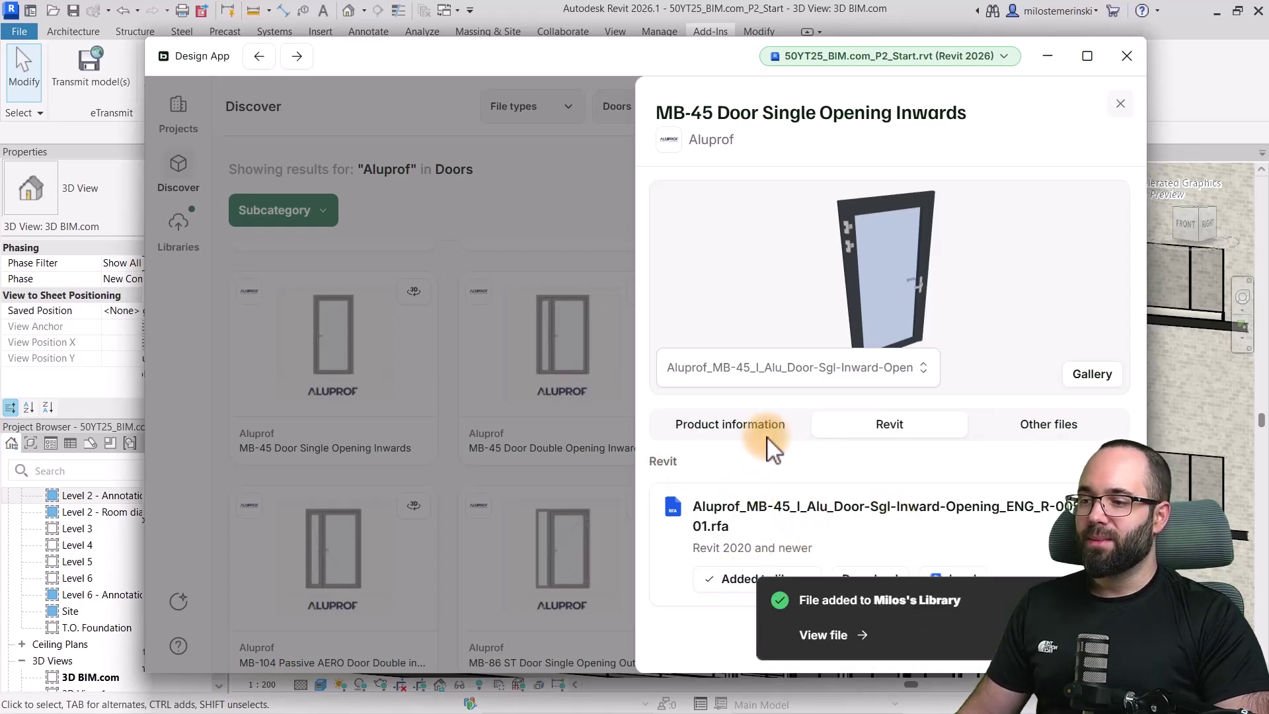
left_click(1121, 103)
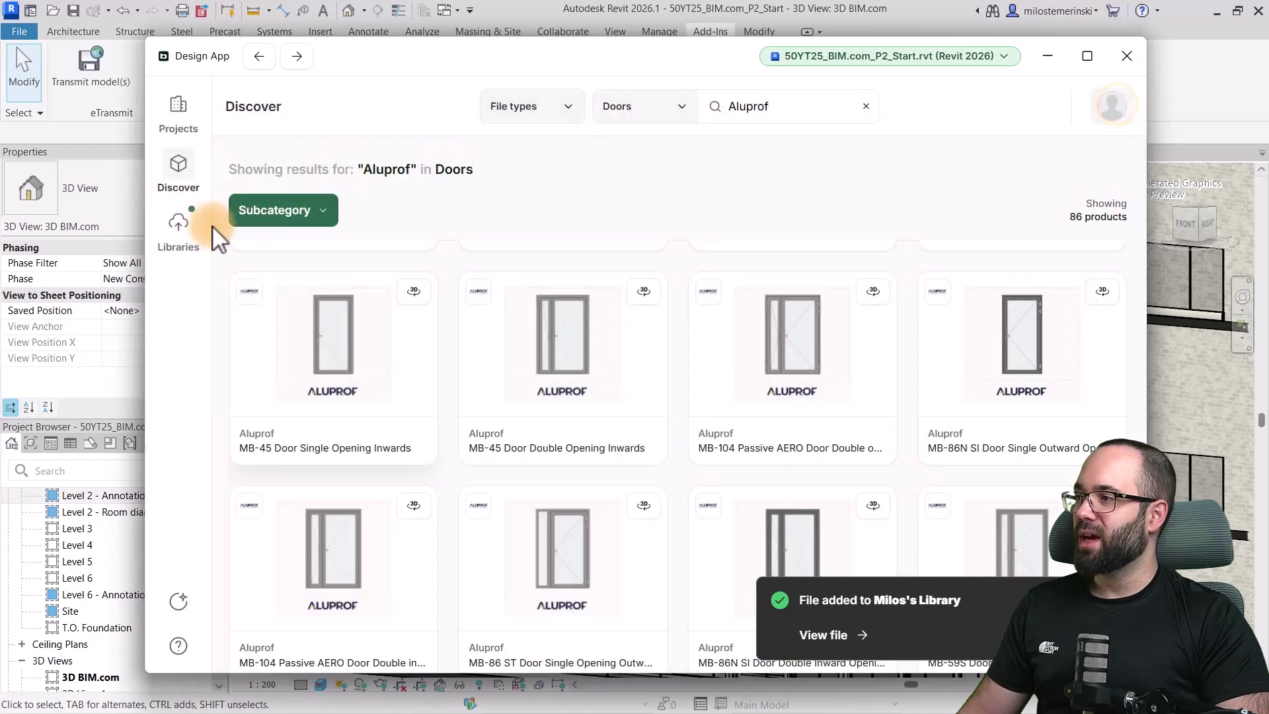
left_click(179, 237)
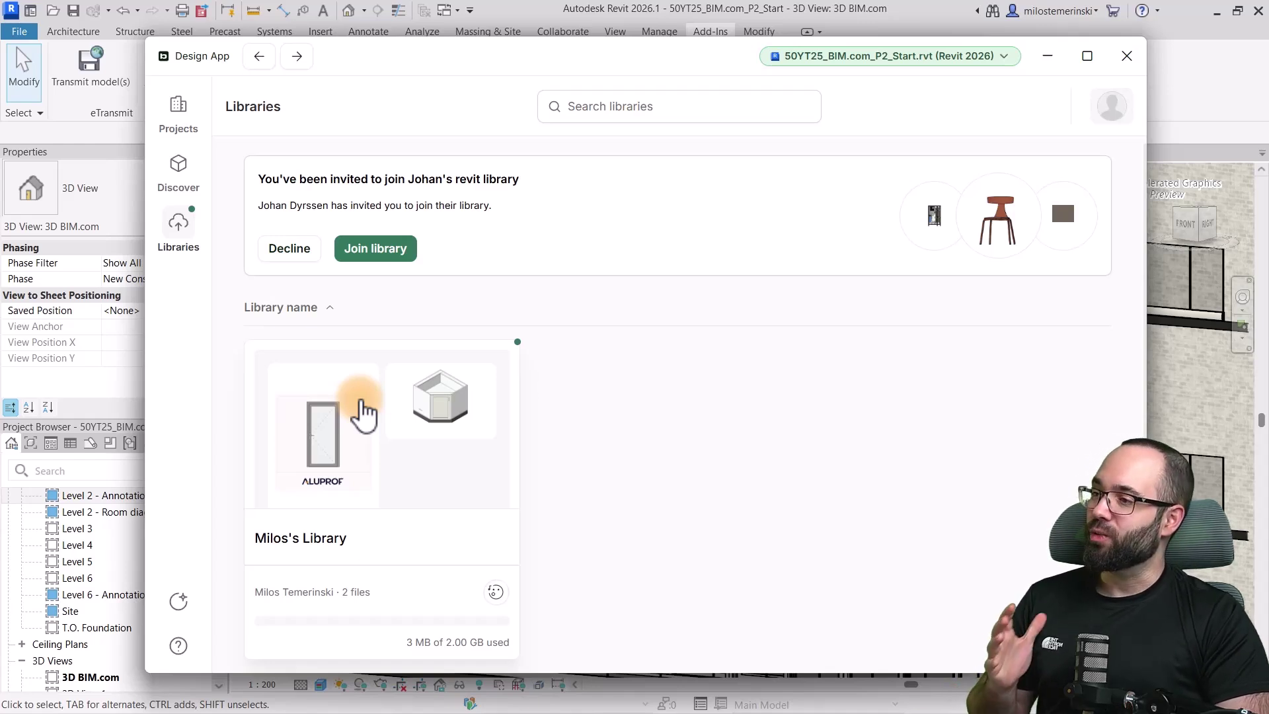
- Open Test Project from Projects and check its 288 kg CO2e/m² budget figure
left_click(179, 122)
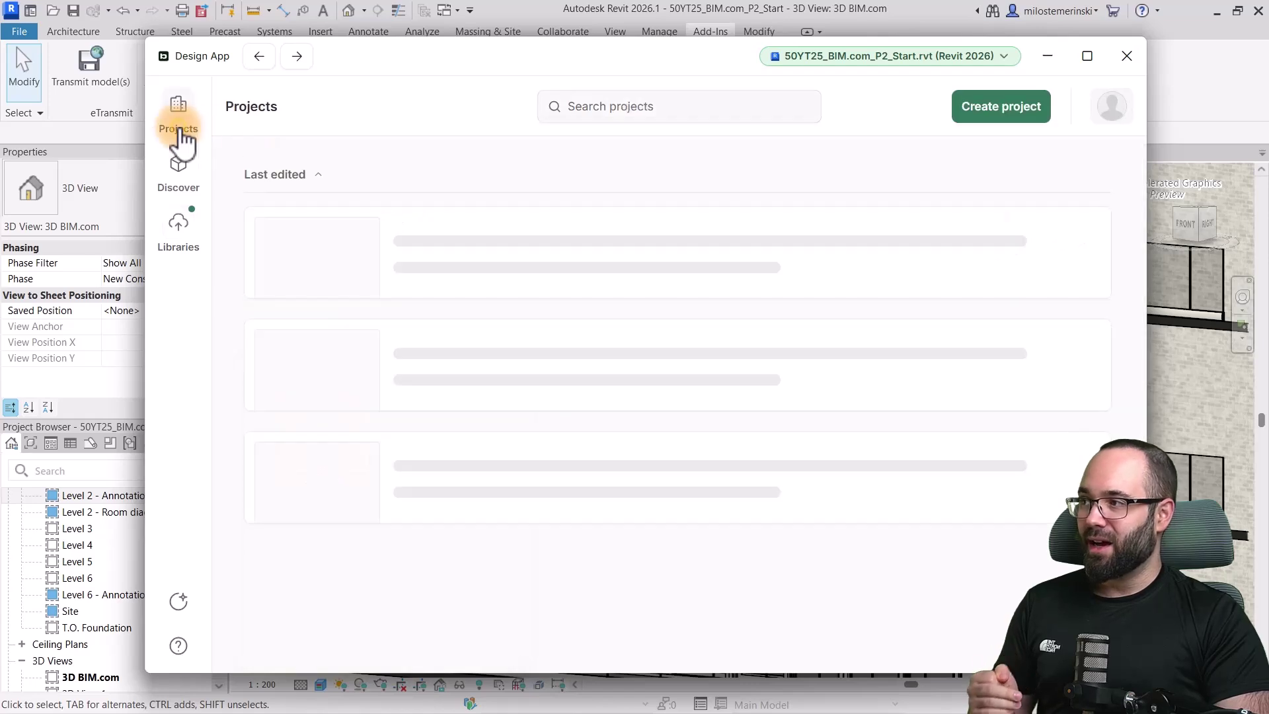
left_click(448, 219)
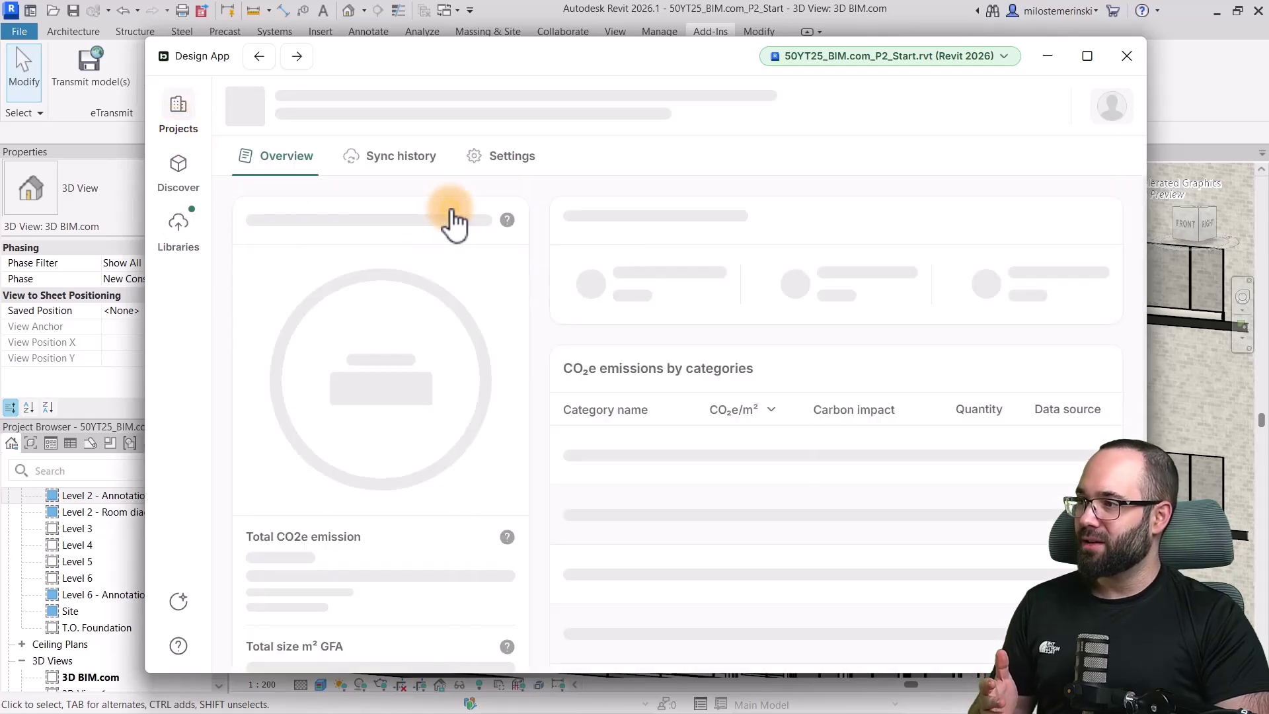
scroll(573, 383, "down", 4)
scroll(587, 406, "up", 1)
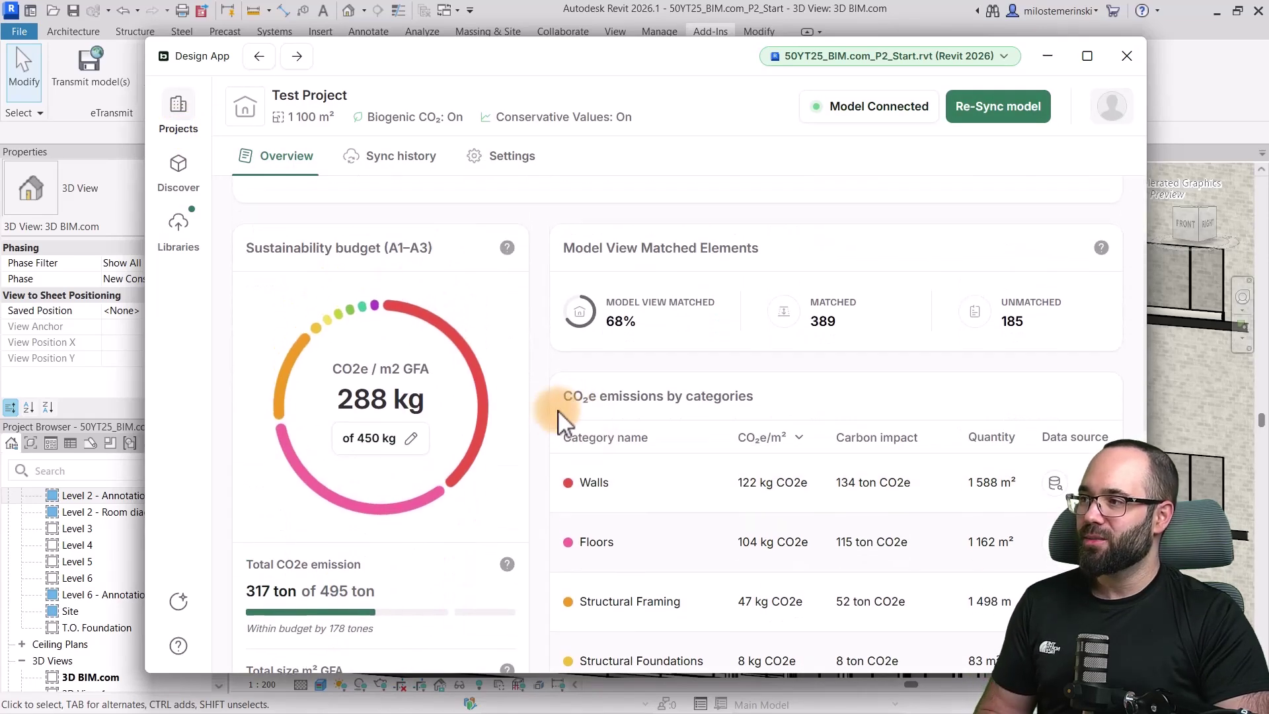